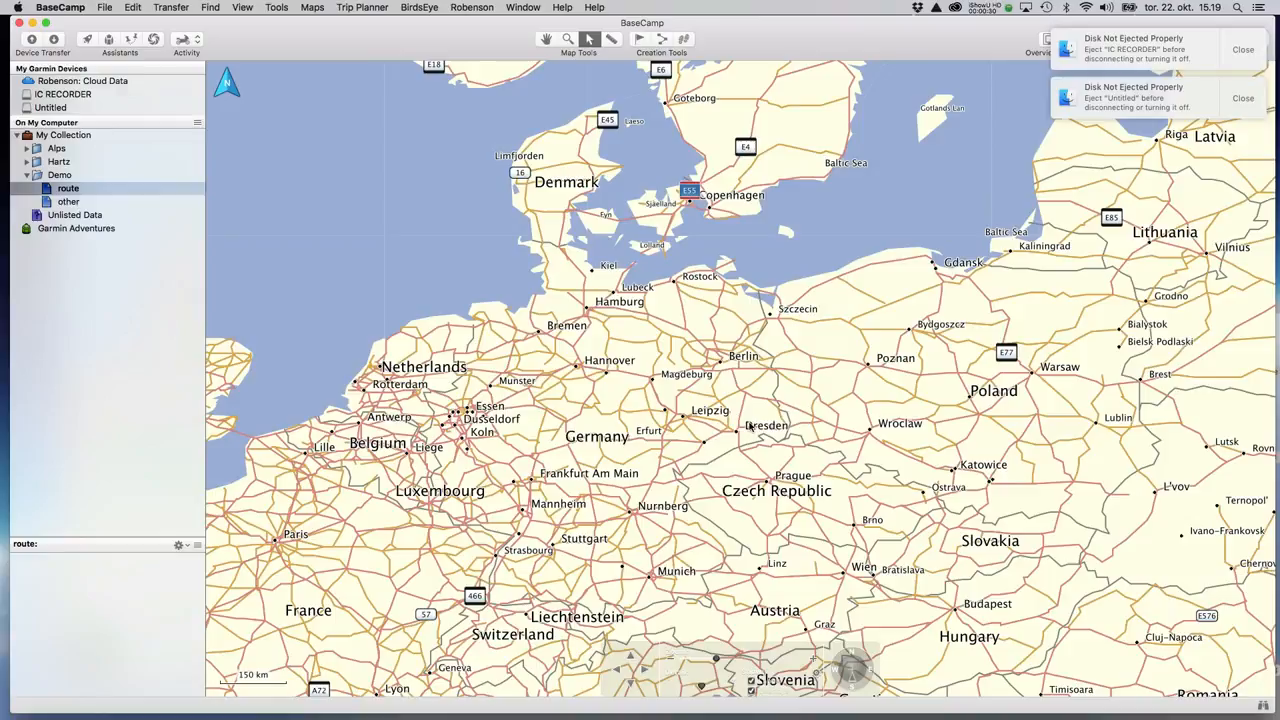
# Zoom the map until Nationalpark Harz between Goslar, Nordhausen and Wernigerode fills the view.
pyautogui.scroll(-1, 709, 466)
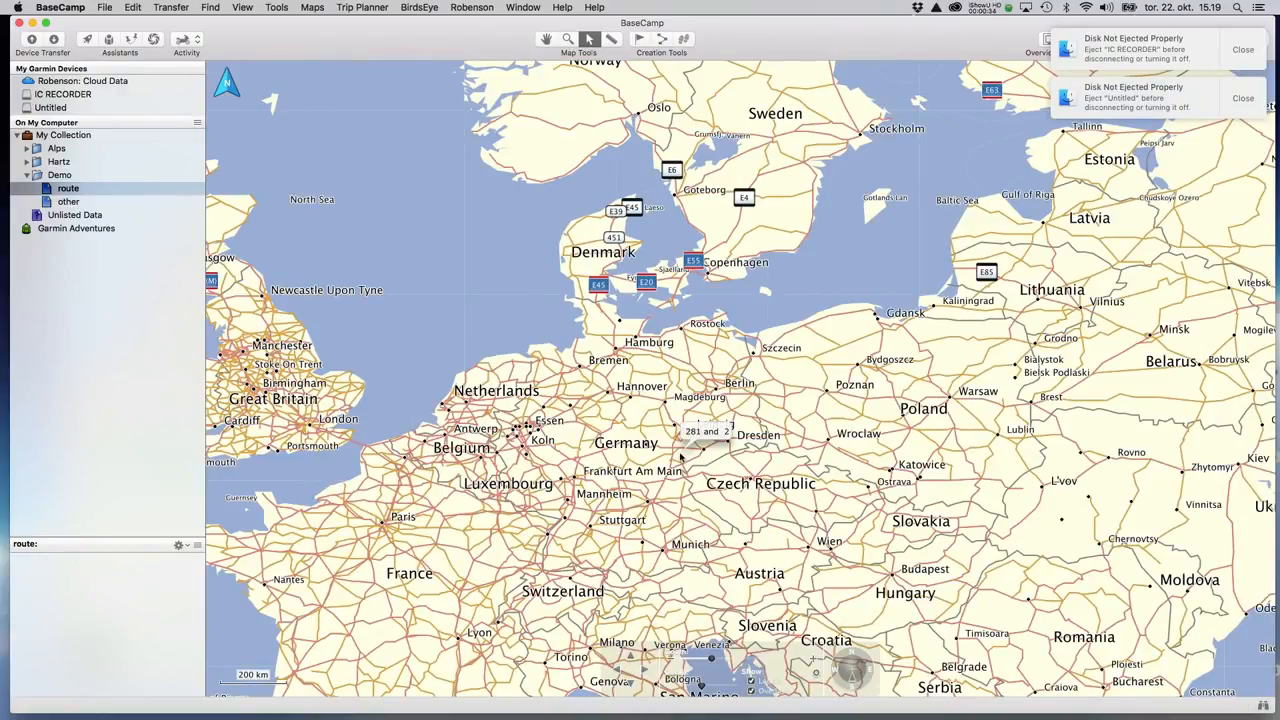
pyautogui.scroll(1, 593, 470)
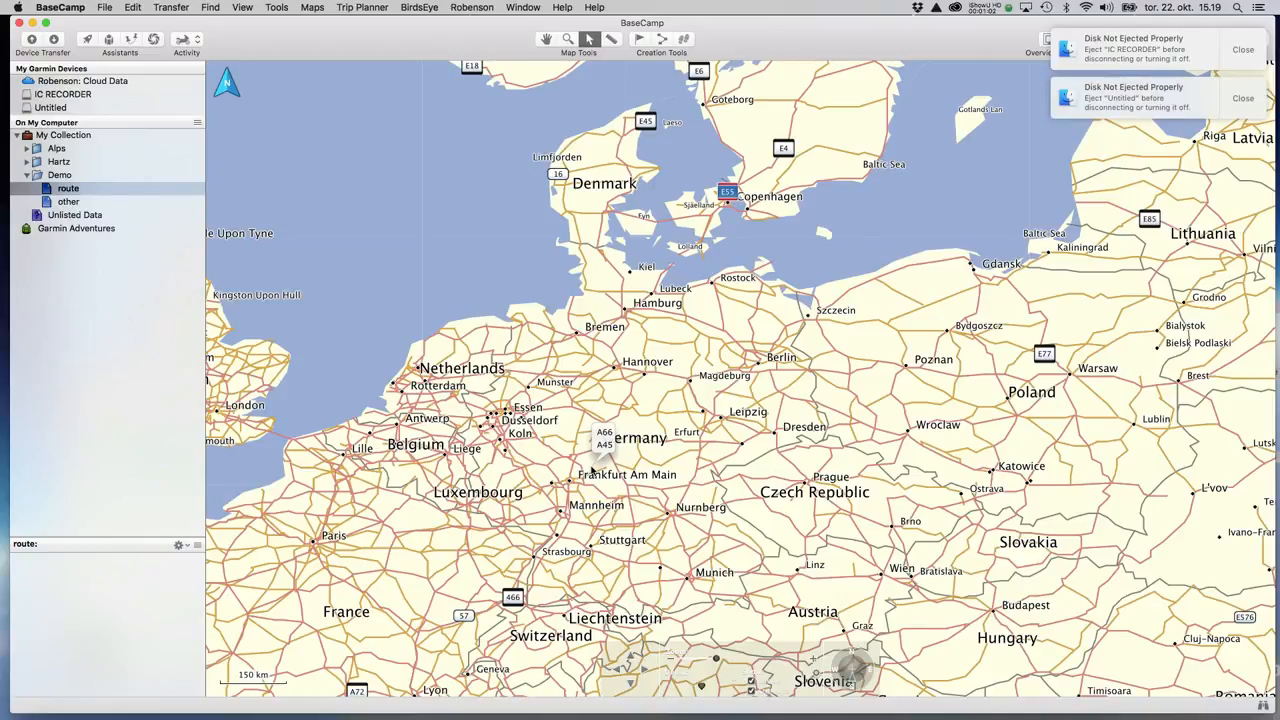
pyautogui.scroll(2, 714, 540)
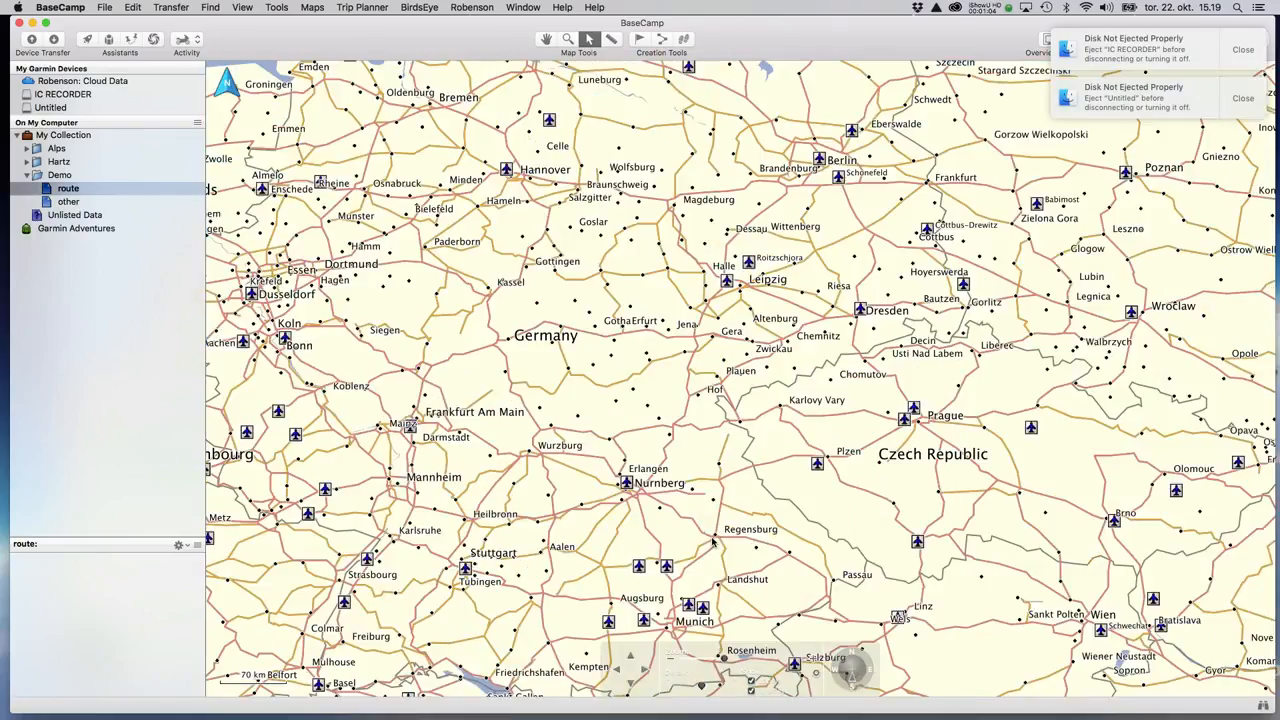
pyautogui.scroll(2, 664, 462)
pyautogui.scroll(1, 633, 393)
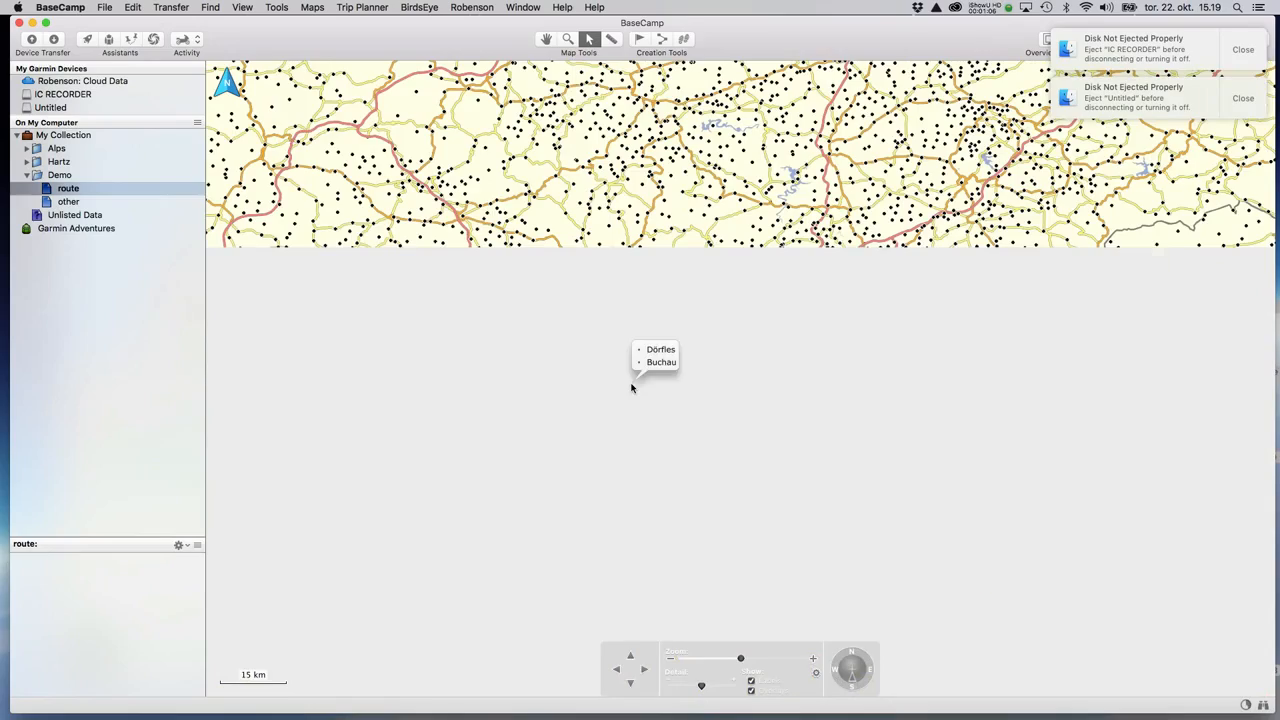
pyautogui.scroll(-5, 642, 447)
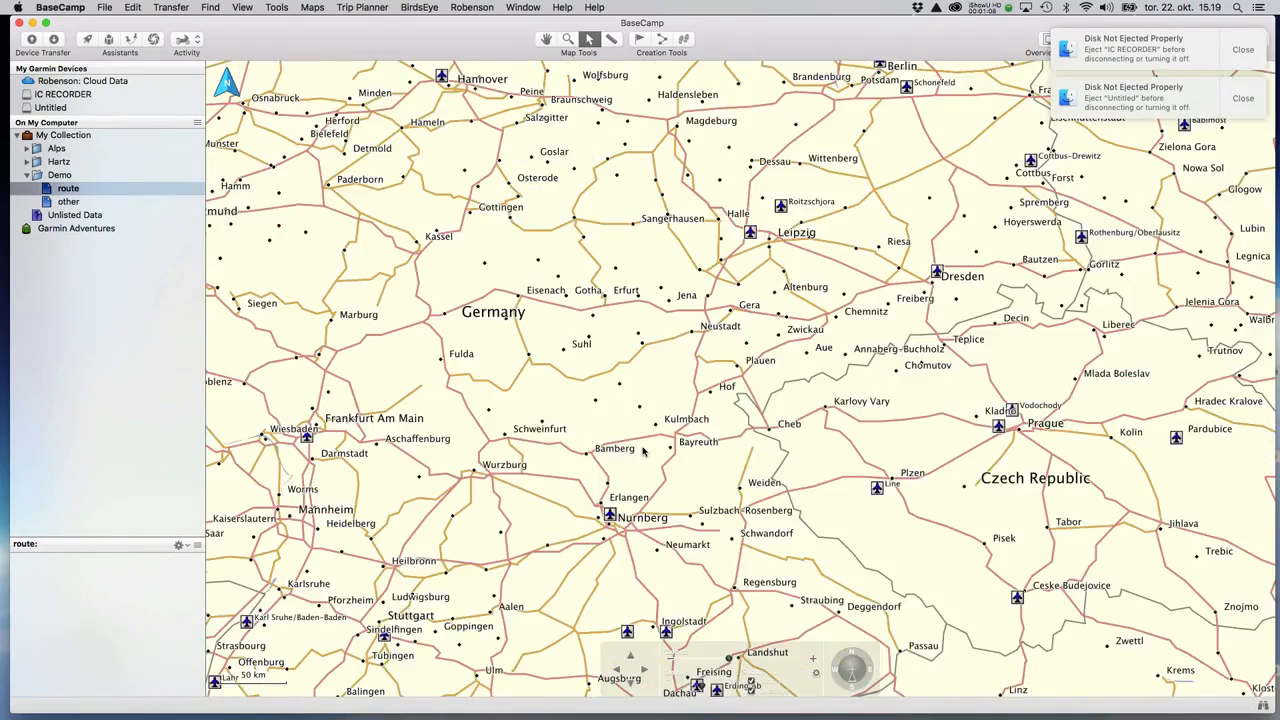
pyautogui.scroll(-1, 643, 451)
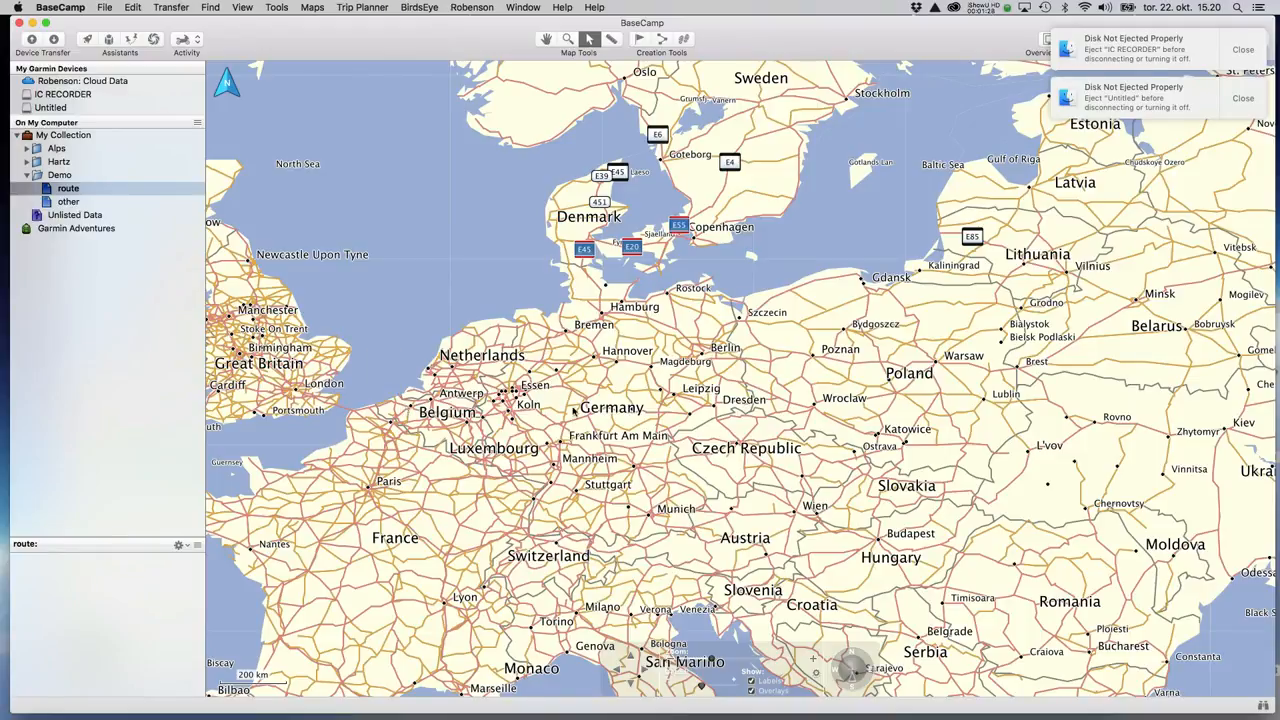
pyautogui.scroll(3, 592, 420)
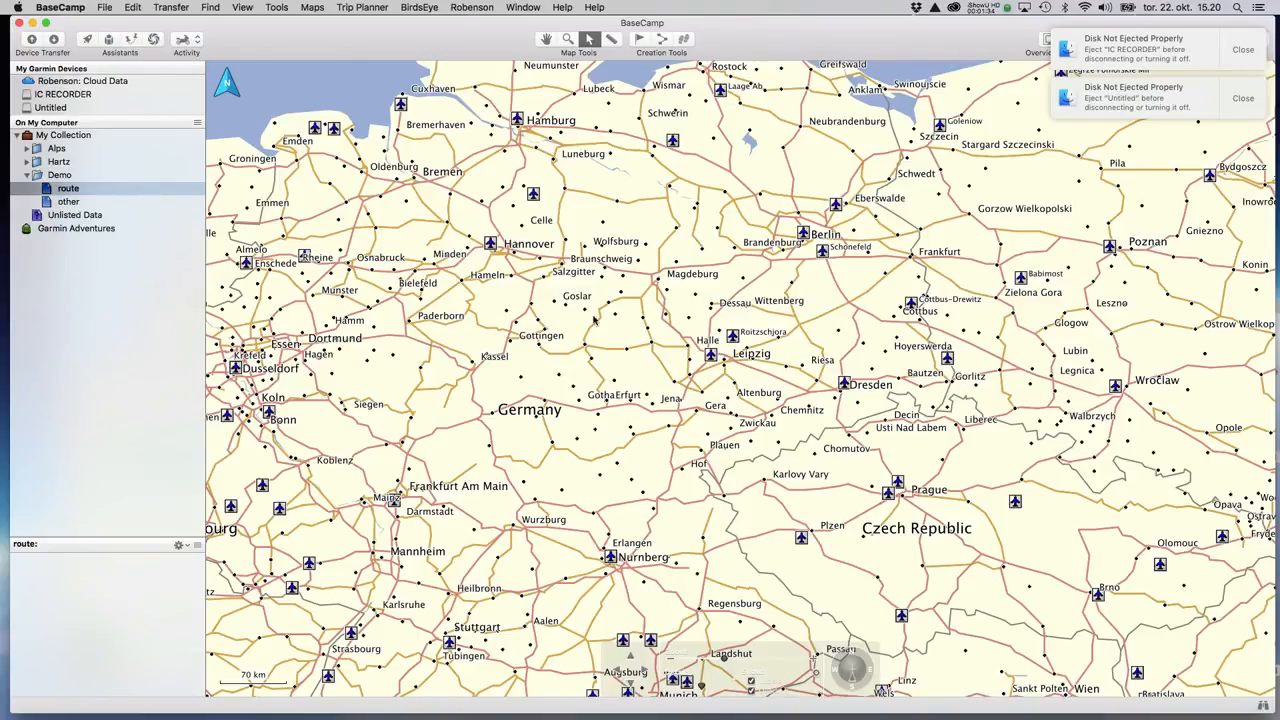
pyautogui.scroll(3, 571, 320)
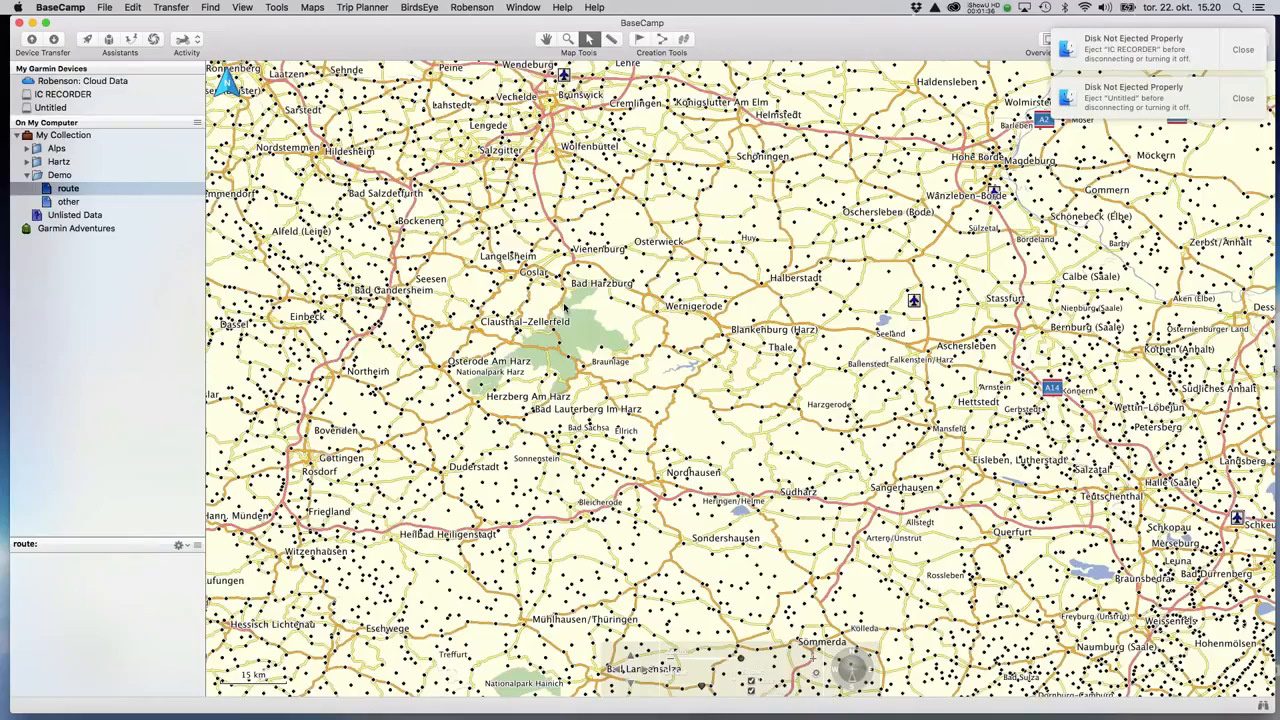
pyautogui.scroll(1, 596, 344)
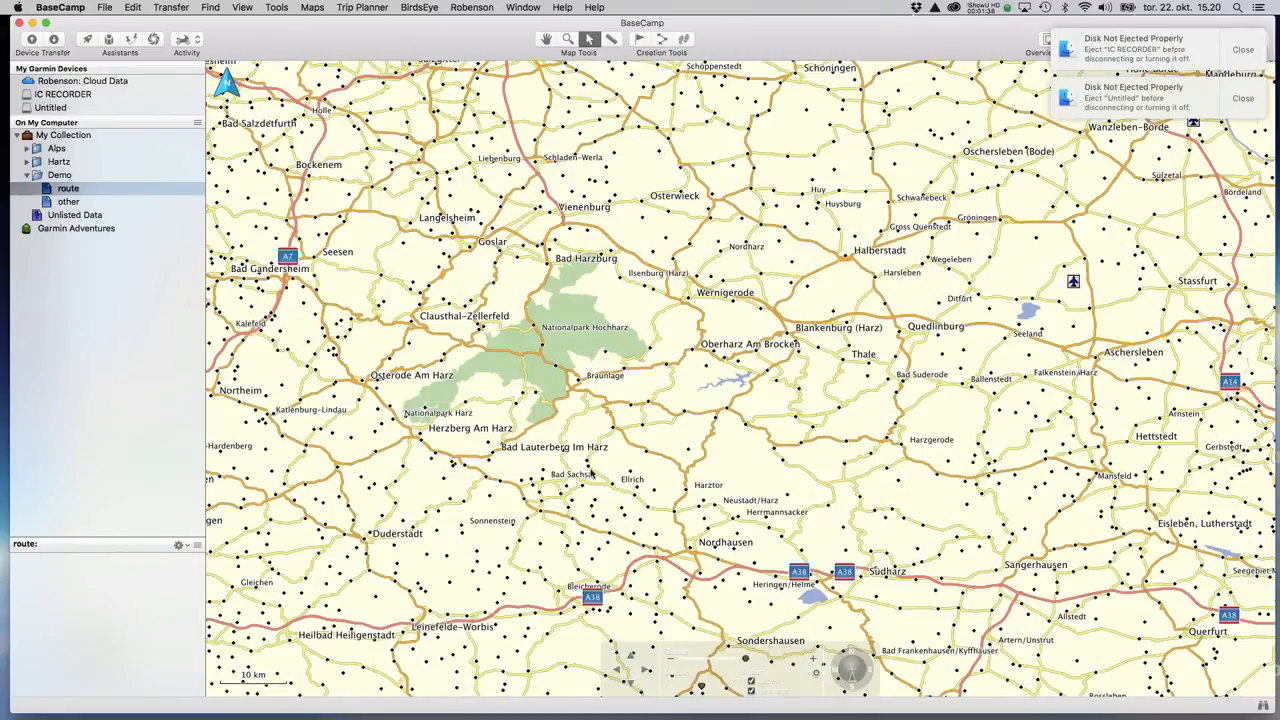
pyautogui.scroll(-1, 517, 389)
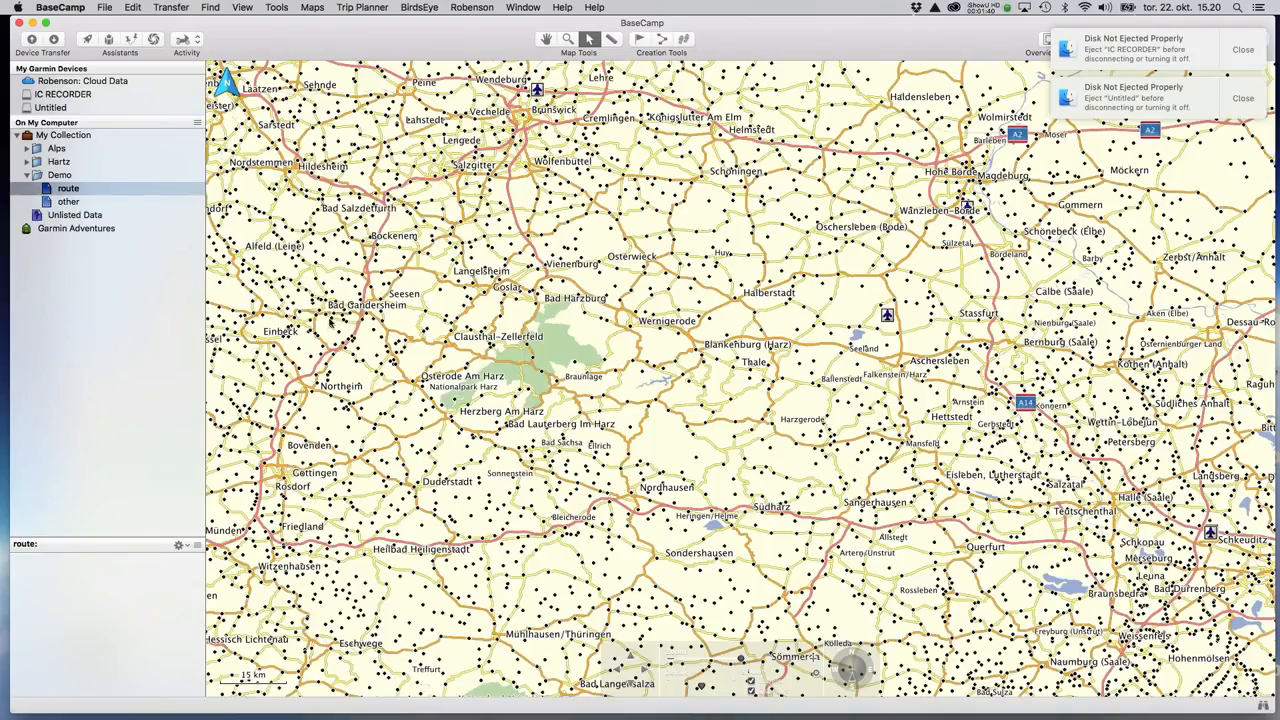
pyautogui.click(70, 201)
pyautogui.click(69, 189)
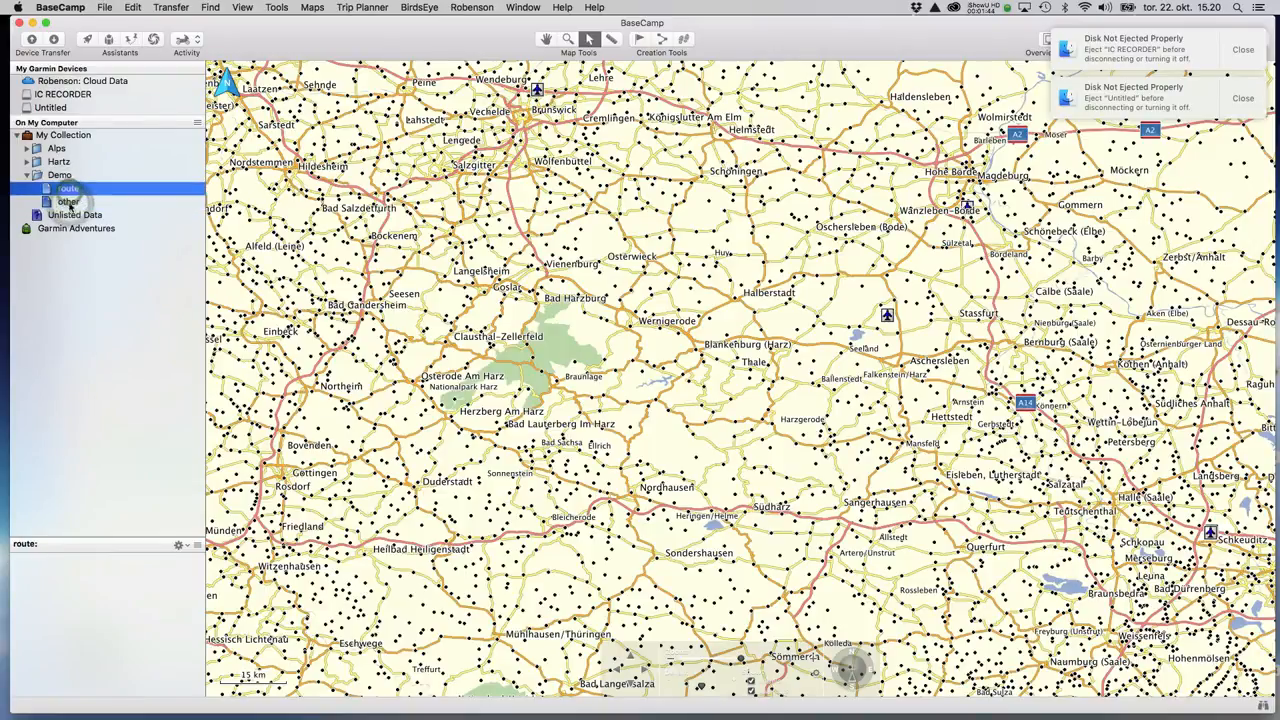
pyautogui.click(69, 201)
pyautogui.rightClick(60, 176)
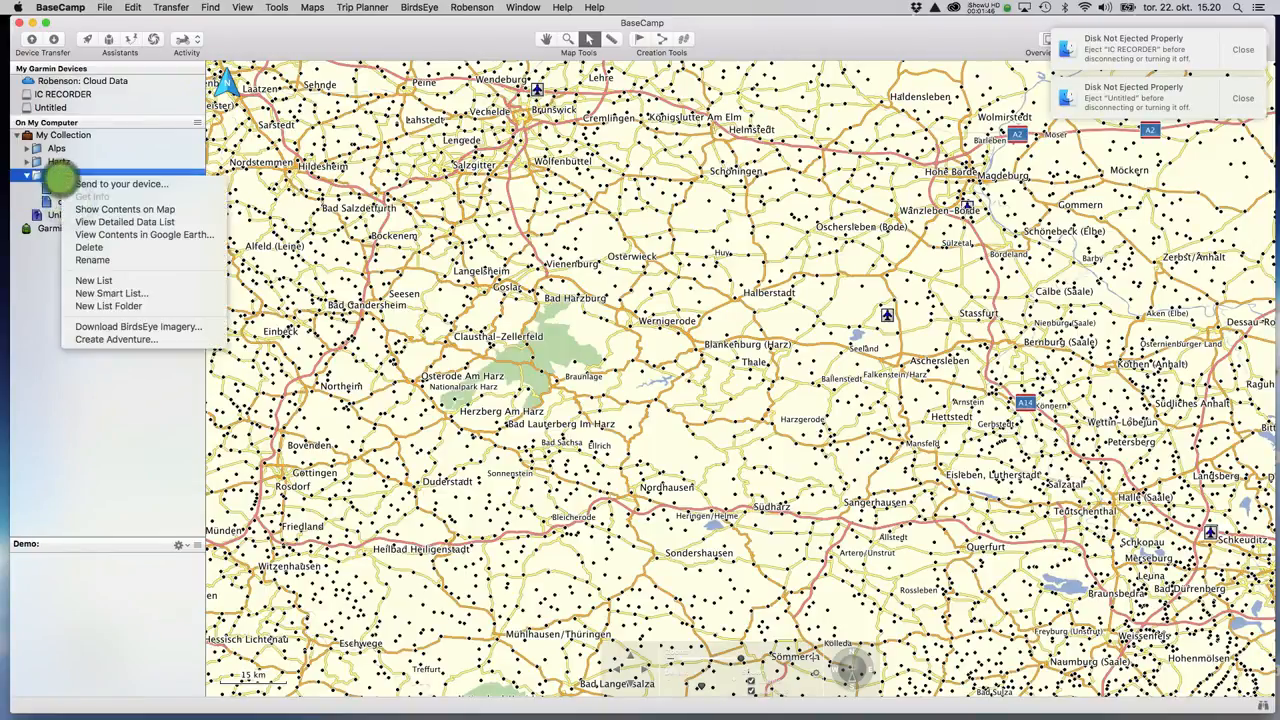
pyautogui.click(45, 316)
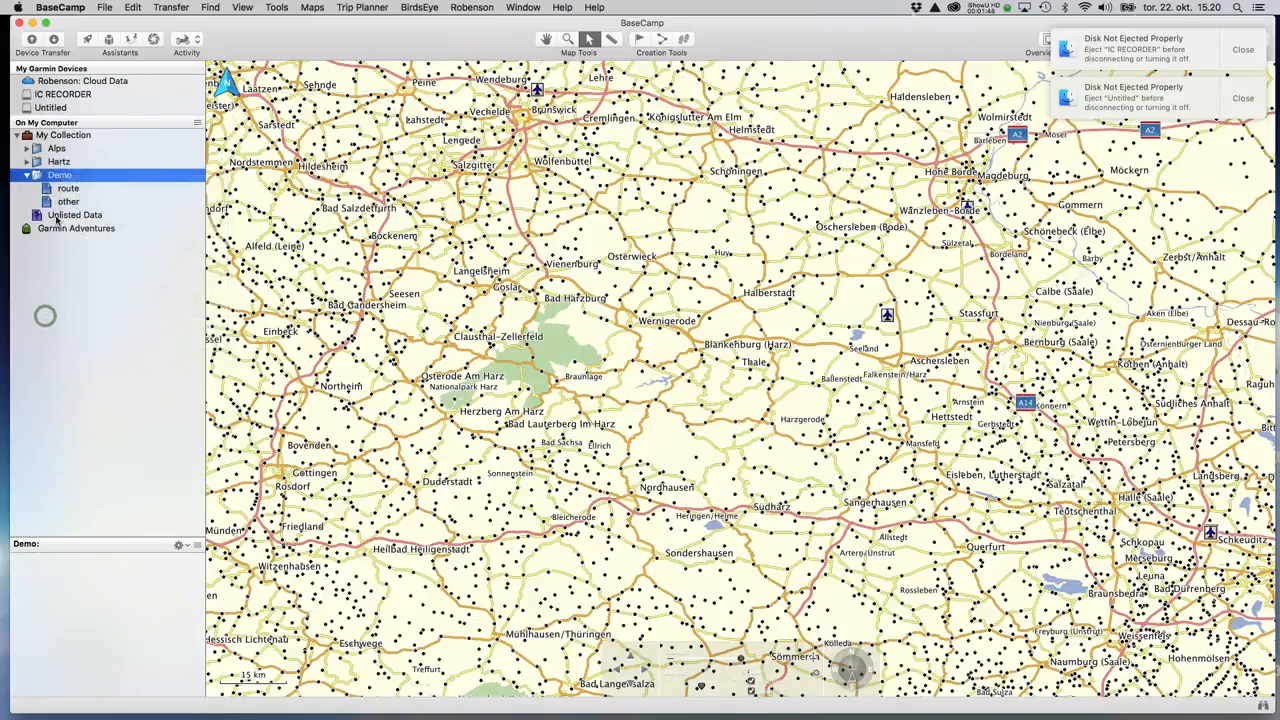
pyautogui.click(65, 189)
pyautogui.click(68, 202)
pyautogui.click(68, 189)
pyautogui.click(71, 197)
pyautogui.click(68, 189)
pyautogui.click(70, 201)
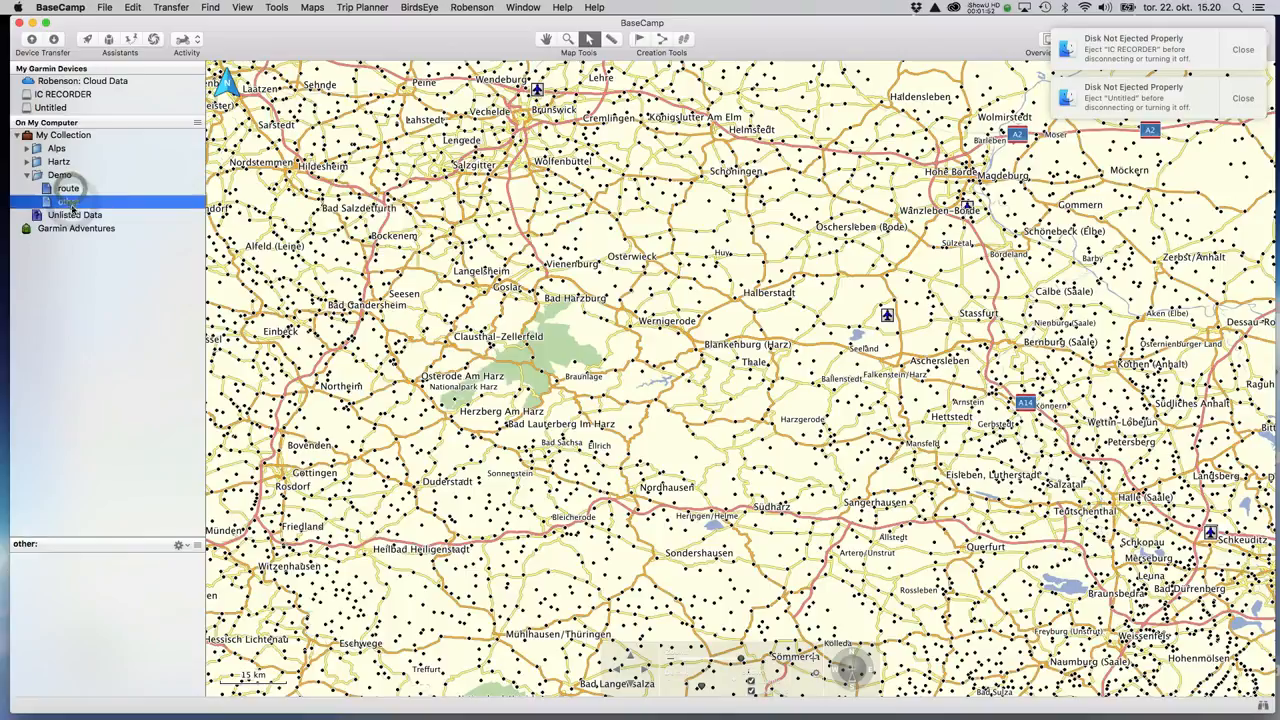
pyautogui.click(67, 190)
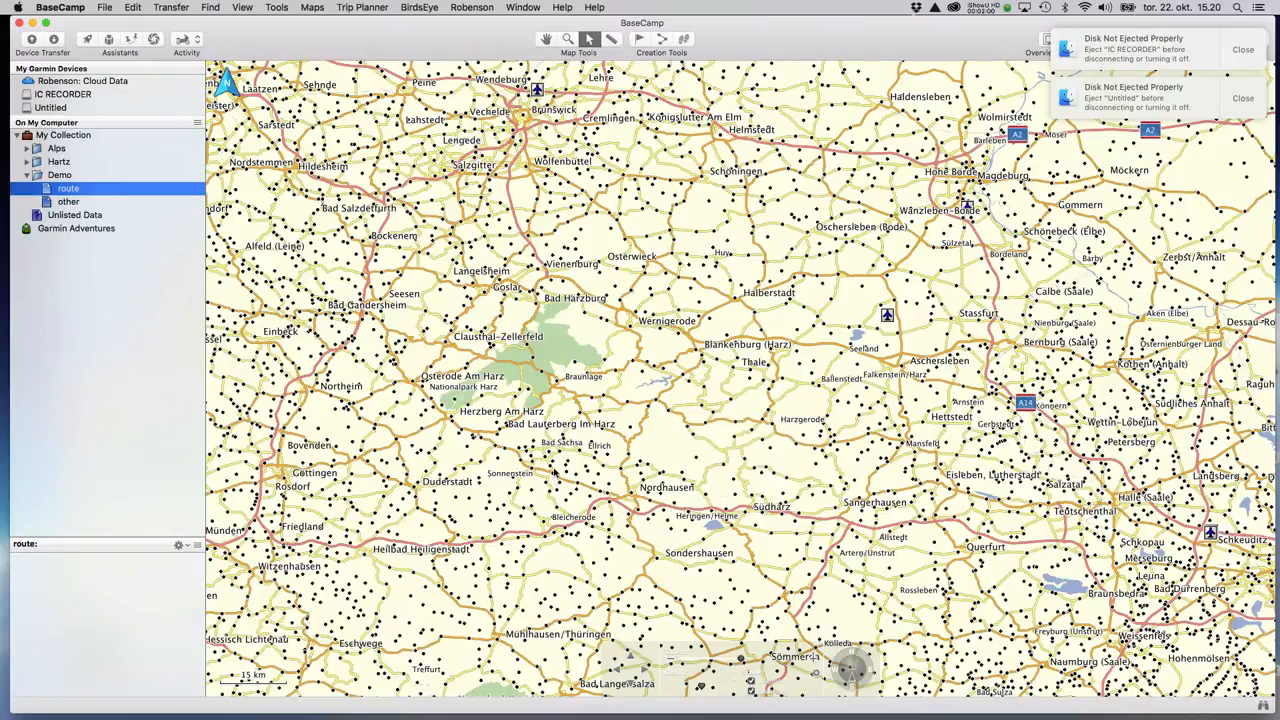
# Add a waypoint at Garlebsen near Einbeck.
pyautogui.click(640, 39)
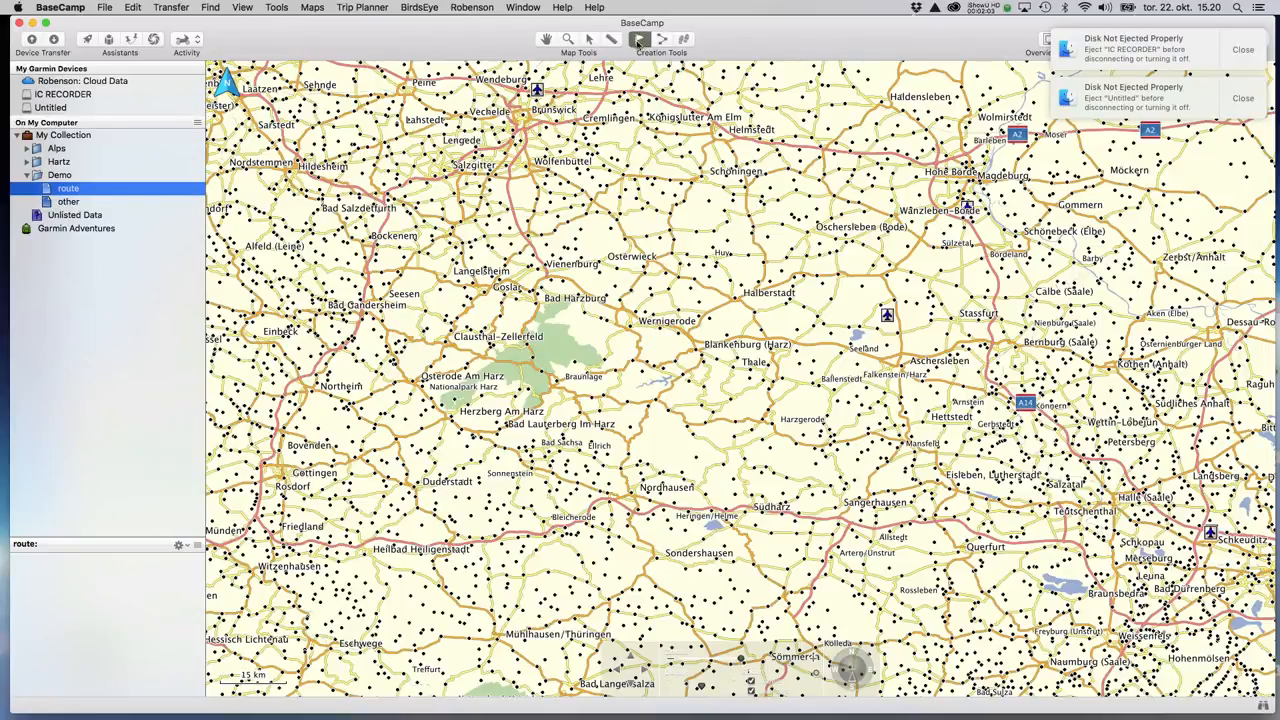
pyautogui.click(284, 338)
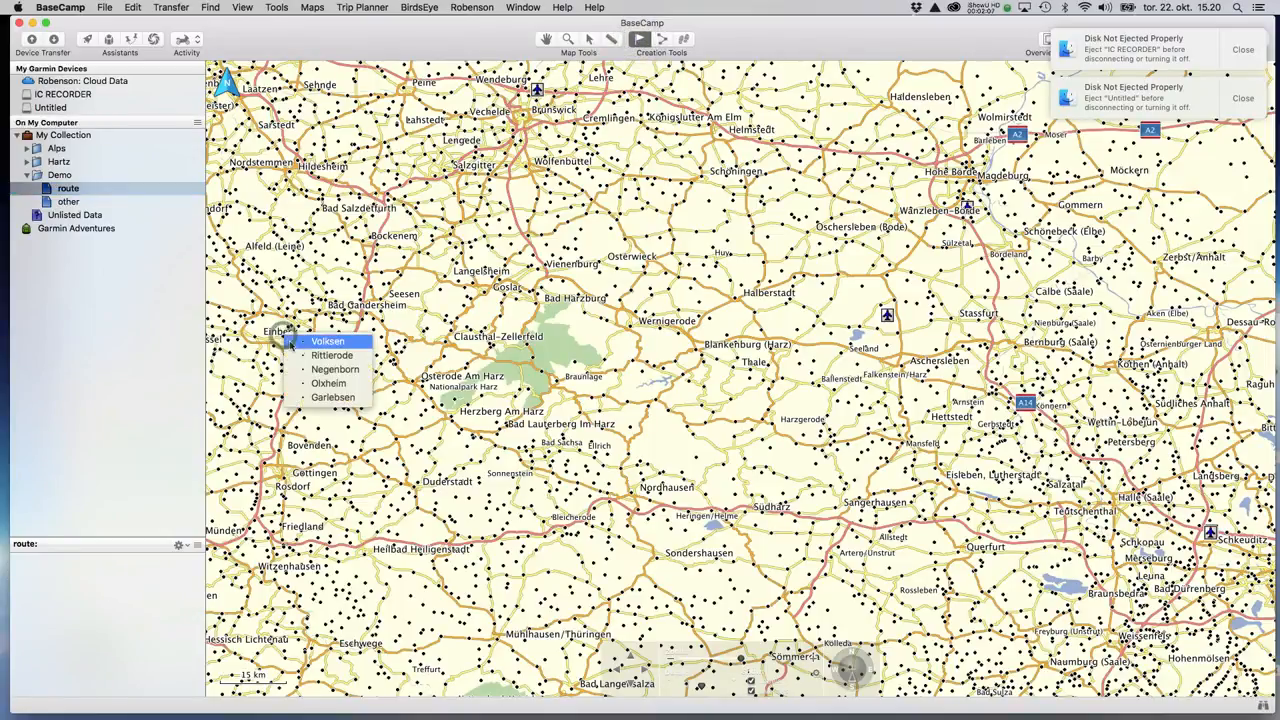
pyautogui.click(319, 397)
pyautogui.click(221, 314)
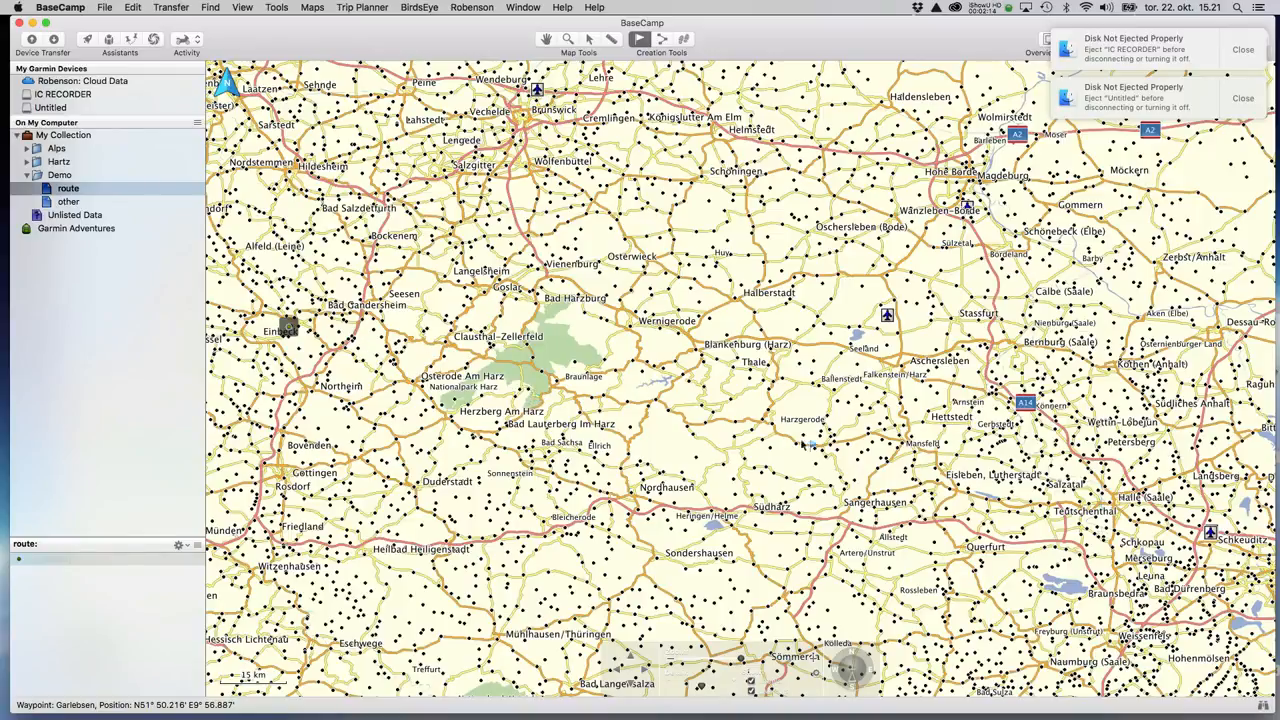
# Add the Mansfeld1 waypoint at Mansfeld and start a new route.
pyautogui.click(903, 444)
pyautogui.click(943, 474)
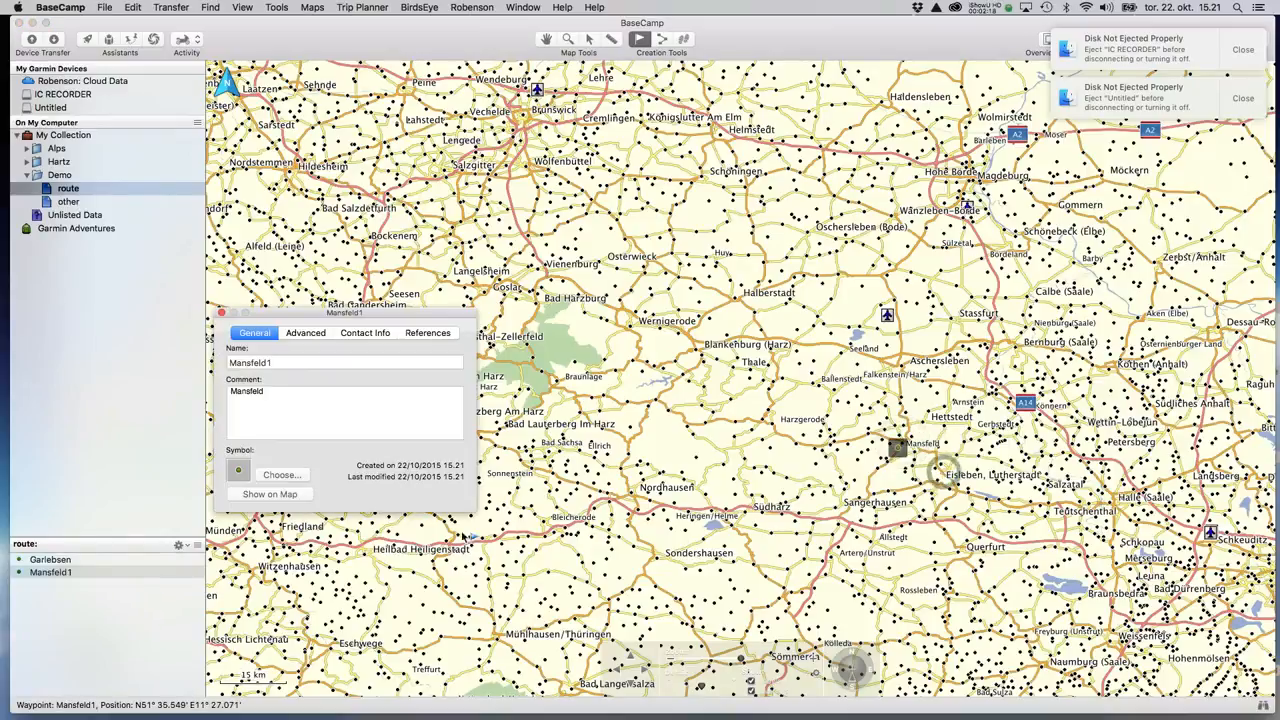
pyautogui.click(221, 314)
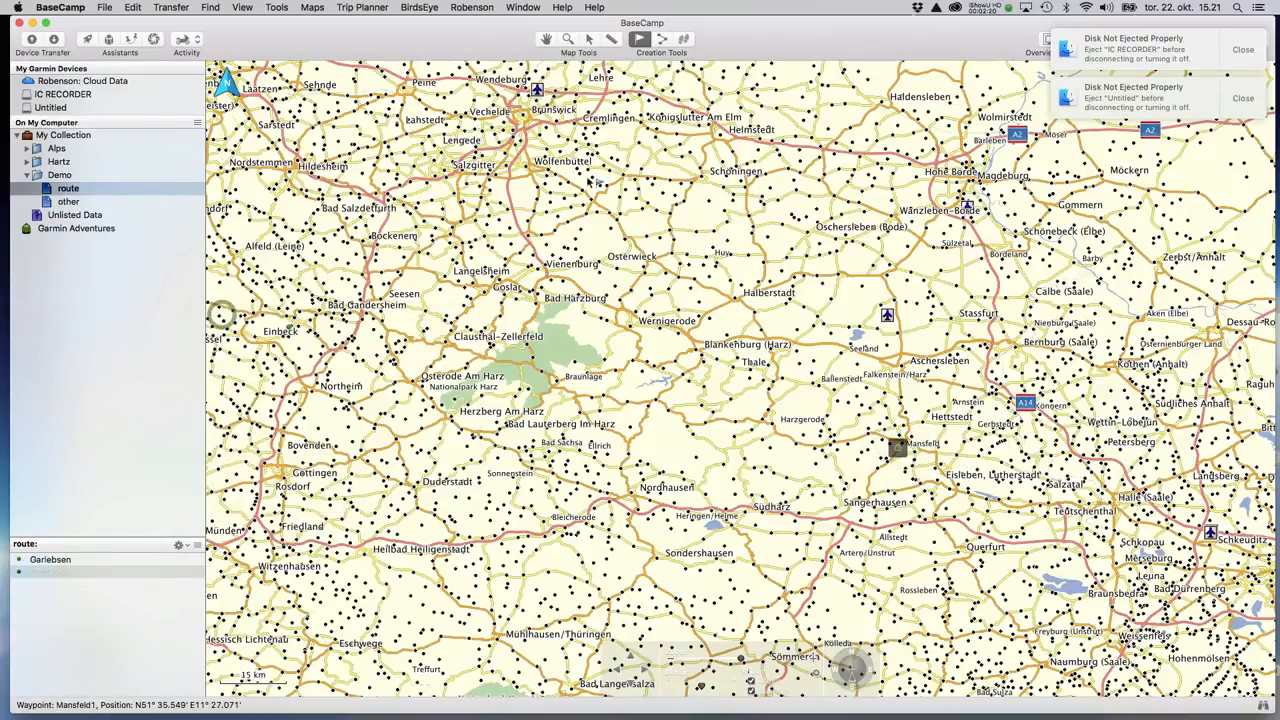
pyautogui.click(662, 40)
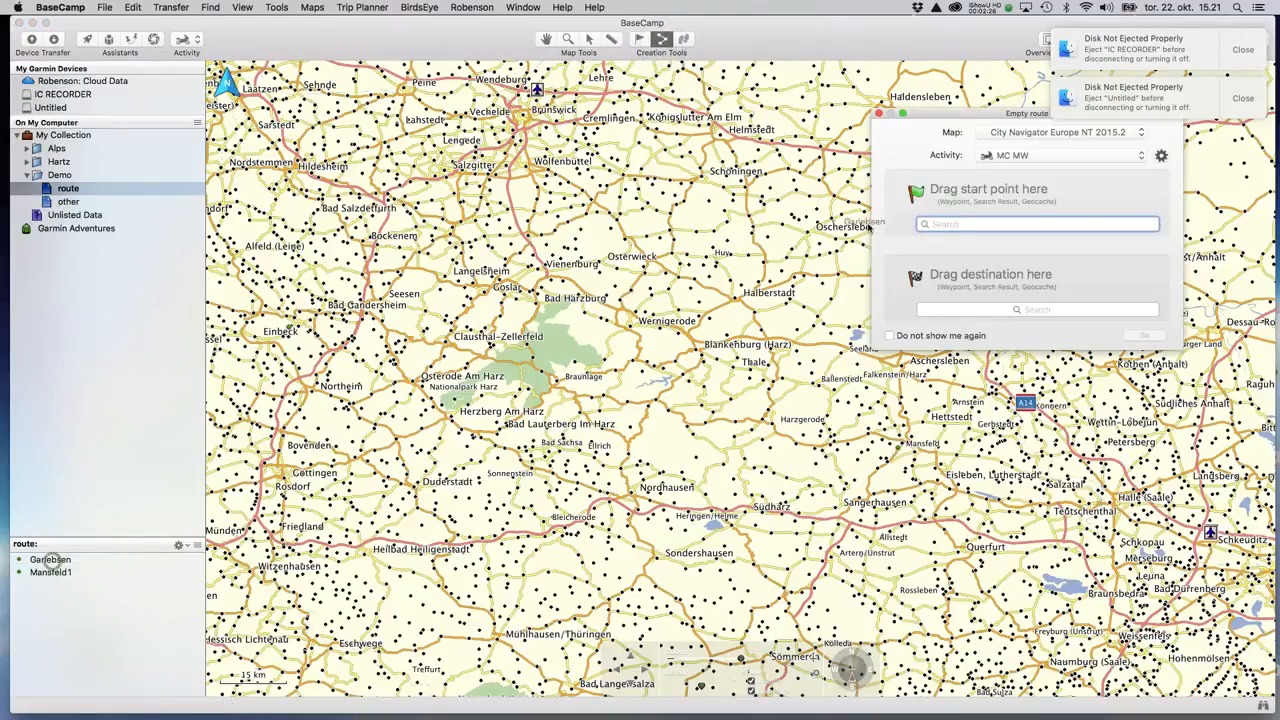
# Build and calculate the route from Garlebsen to Mansfeld1 along the roads.
pyautogui.doubleClick(53, 561)
pyautogui.moveTo(53, 573); pyautogui.dragTo(986, 280)
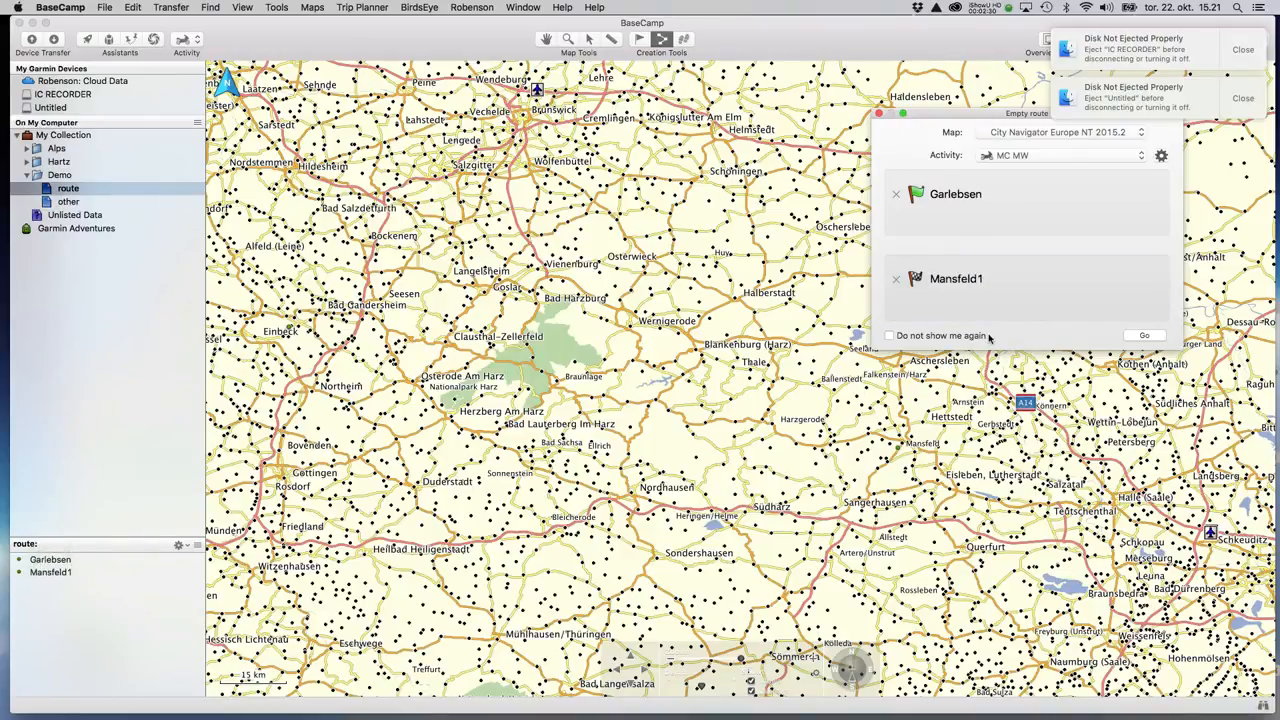
pyautogui.click(1142, 336)
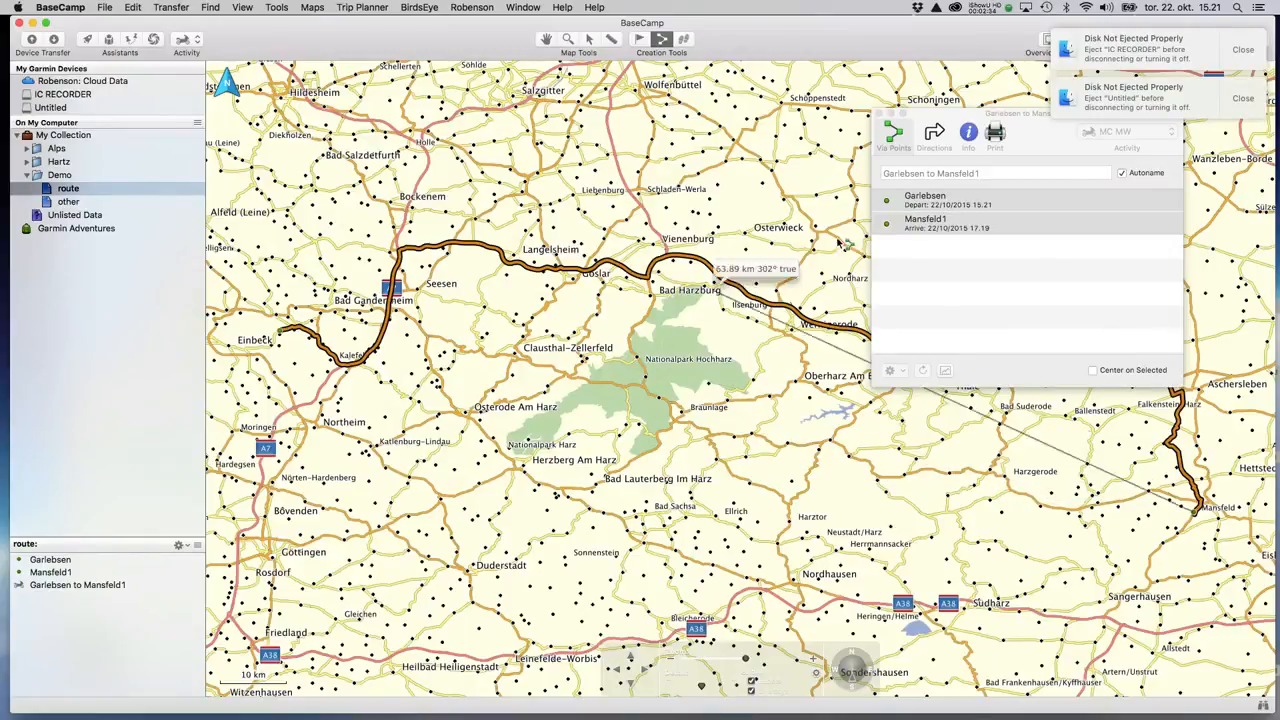
pyautogui.press('Escape')
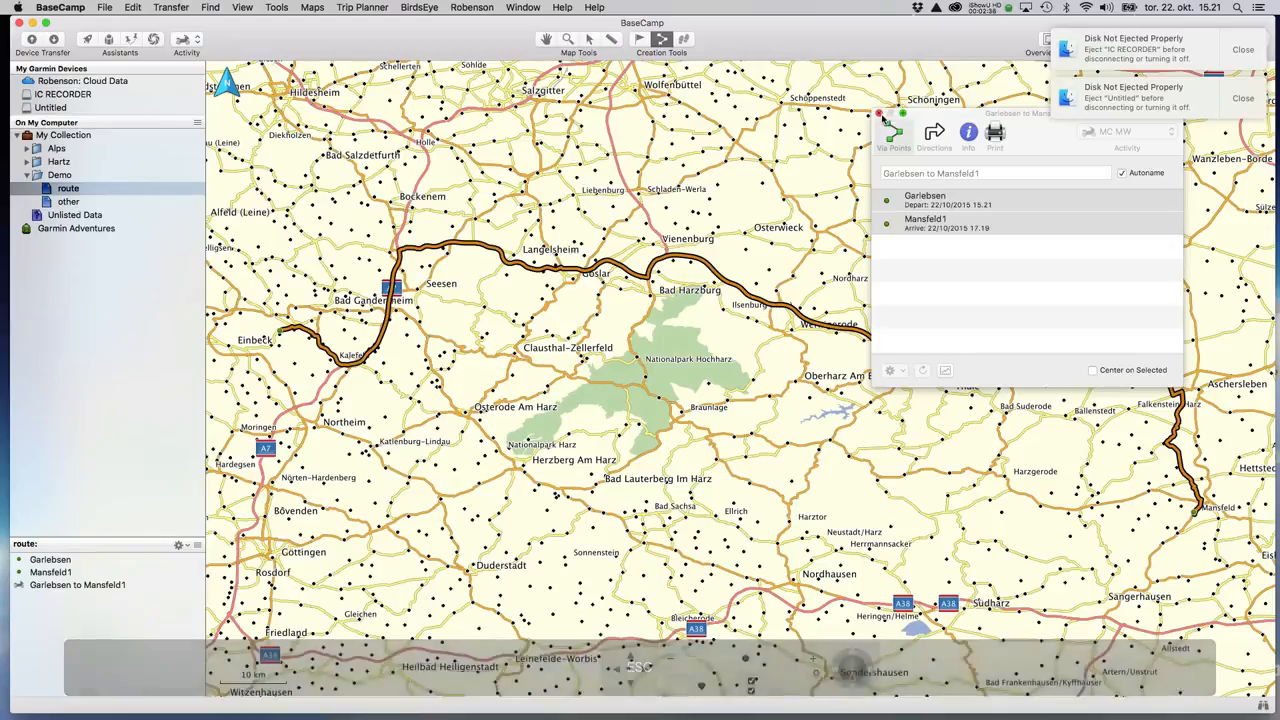
pyautogui.press('Escape')
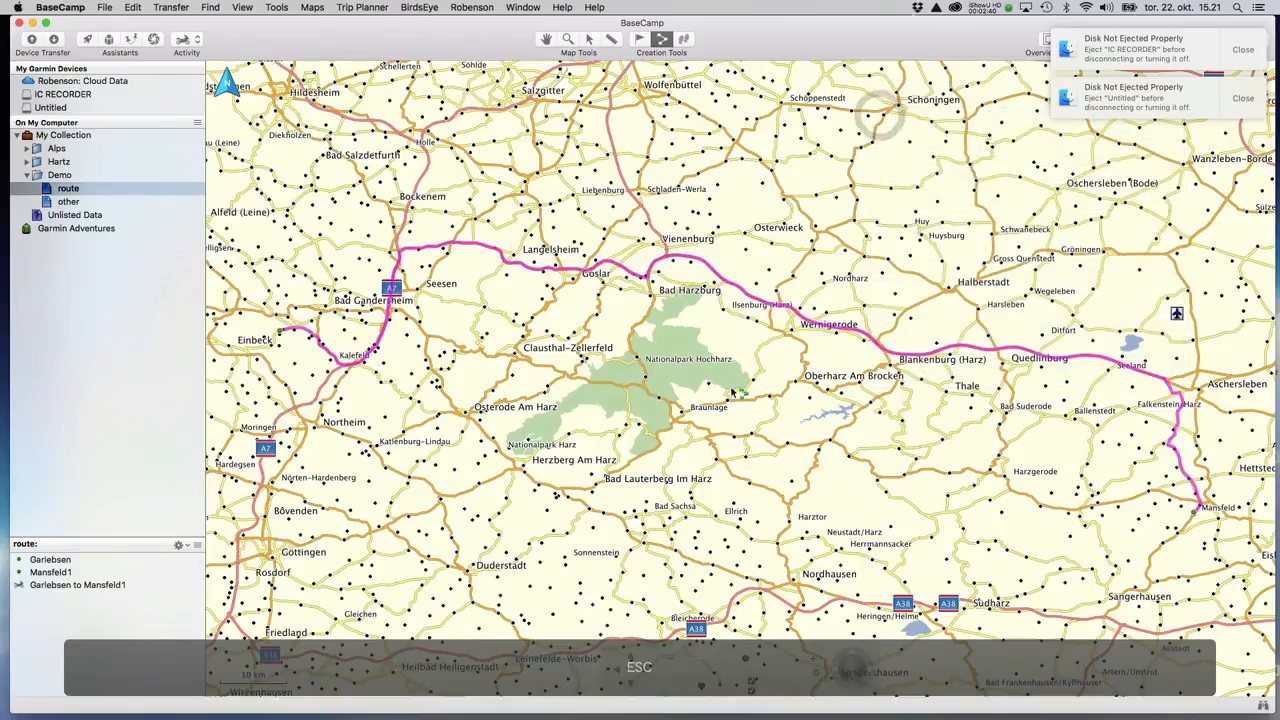
# View the About BaseCamp information, then close that window.
pyautogui.click(326, 10)
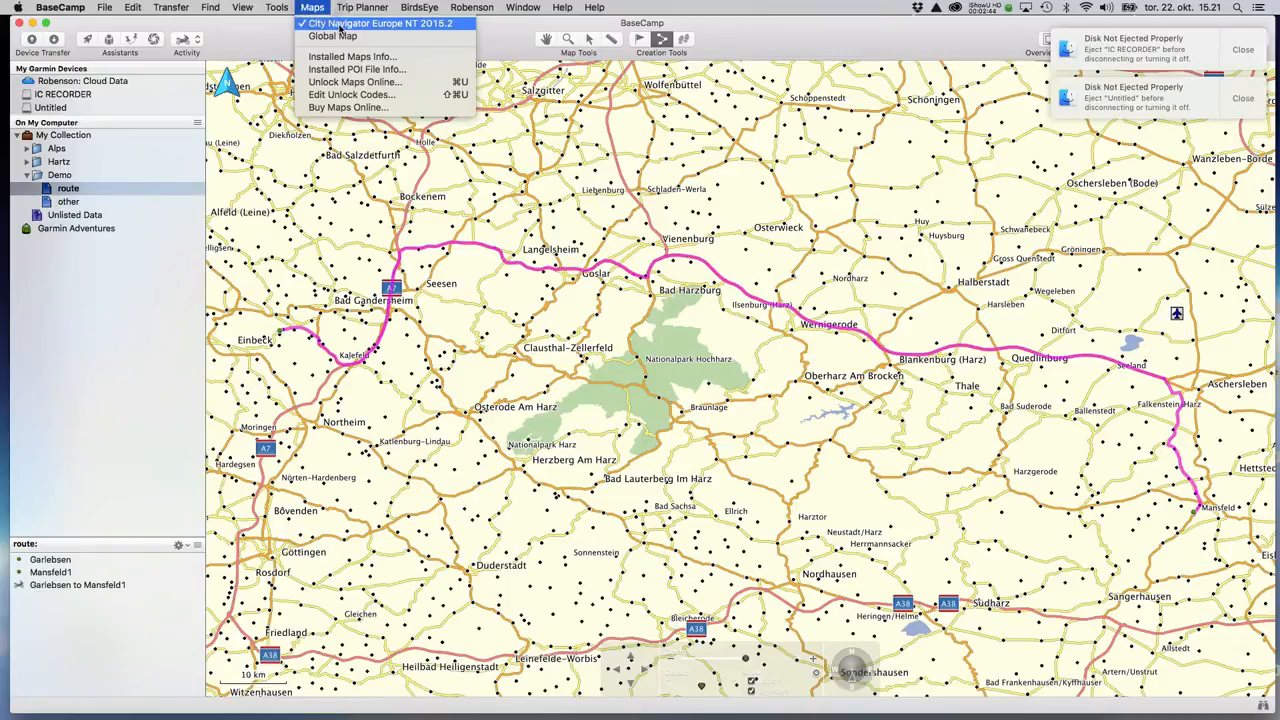
pyautogui.click(62, 8)
pyautogui.click(62, 8)
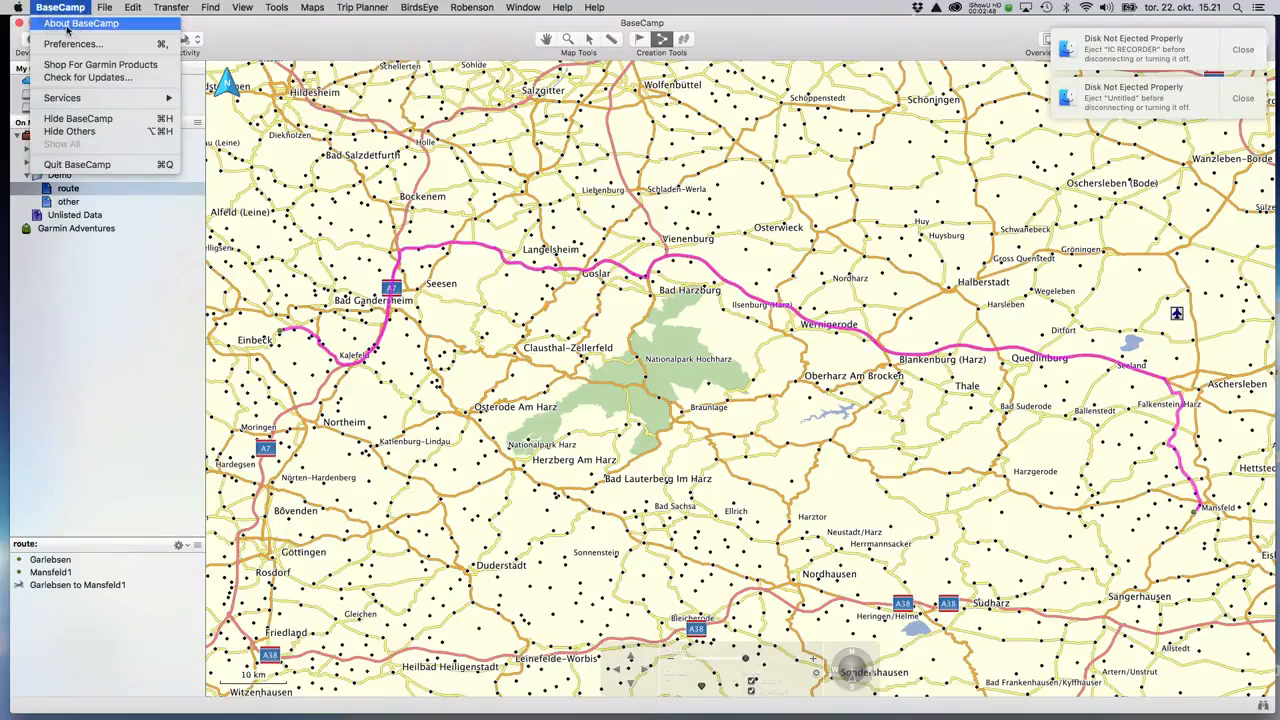
pyautogui.click(67, 25)
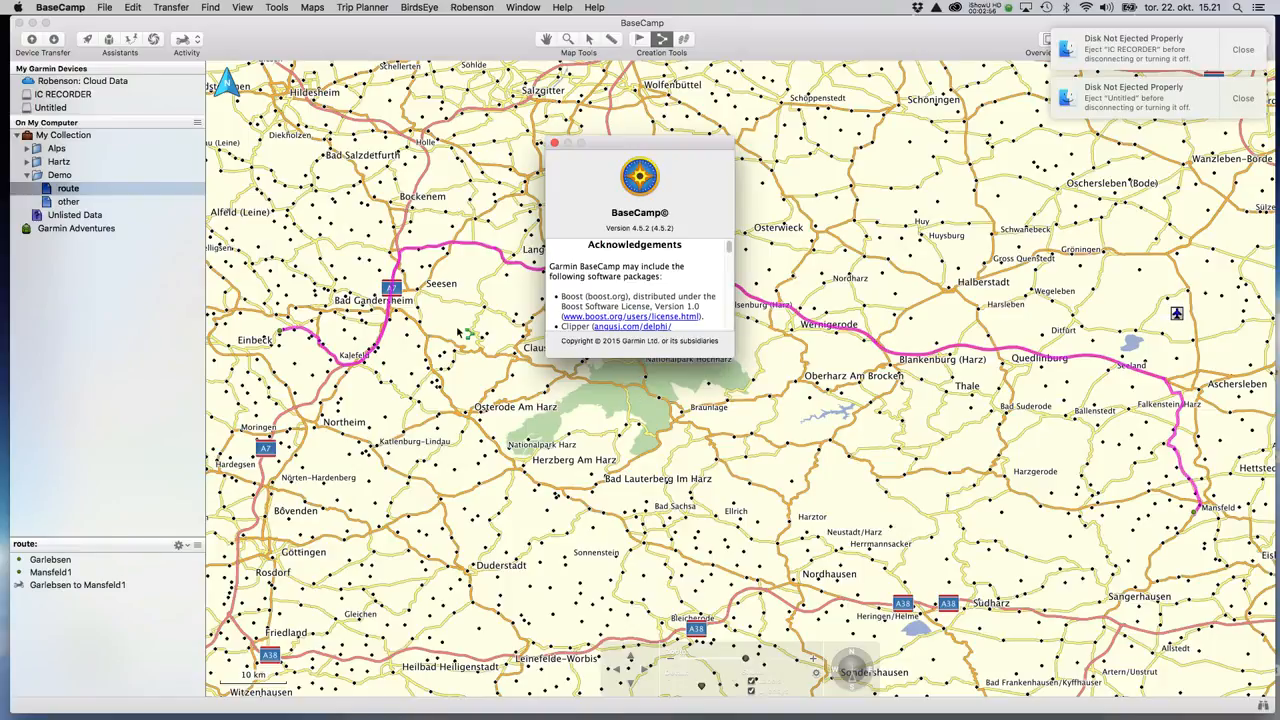
pyautogui.click(554, 143)
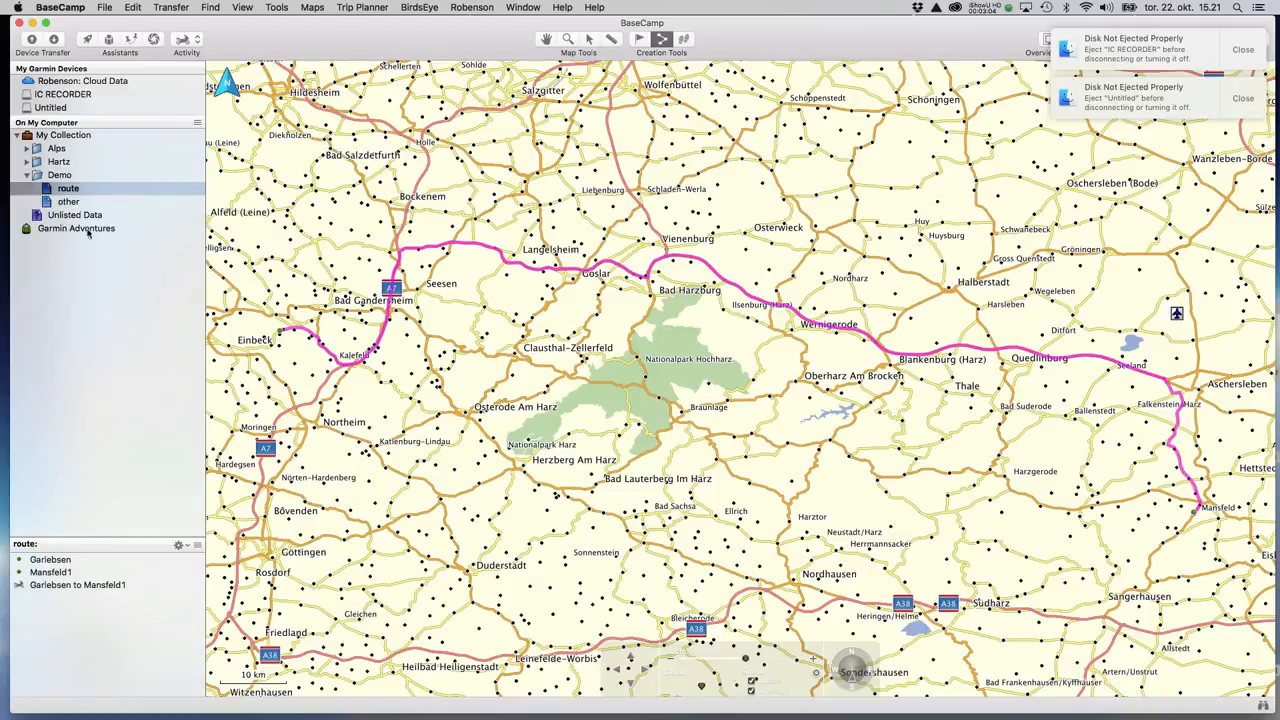
# Pan the map back onto the Harz route and select the empty 'other' list in Demo.
pyautogui.click(545, 40)
pyautogui.moveTo(844, 223); pyautogui.dragTo(600, 352)
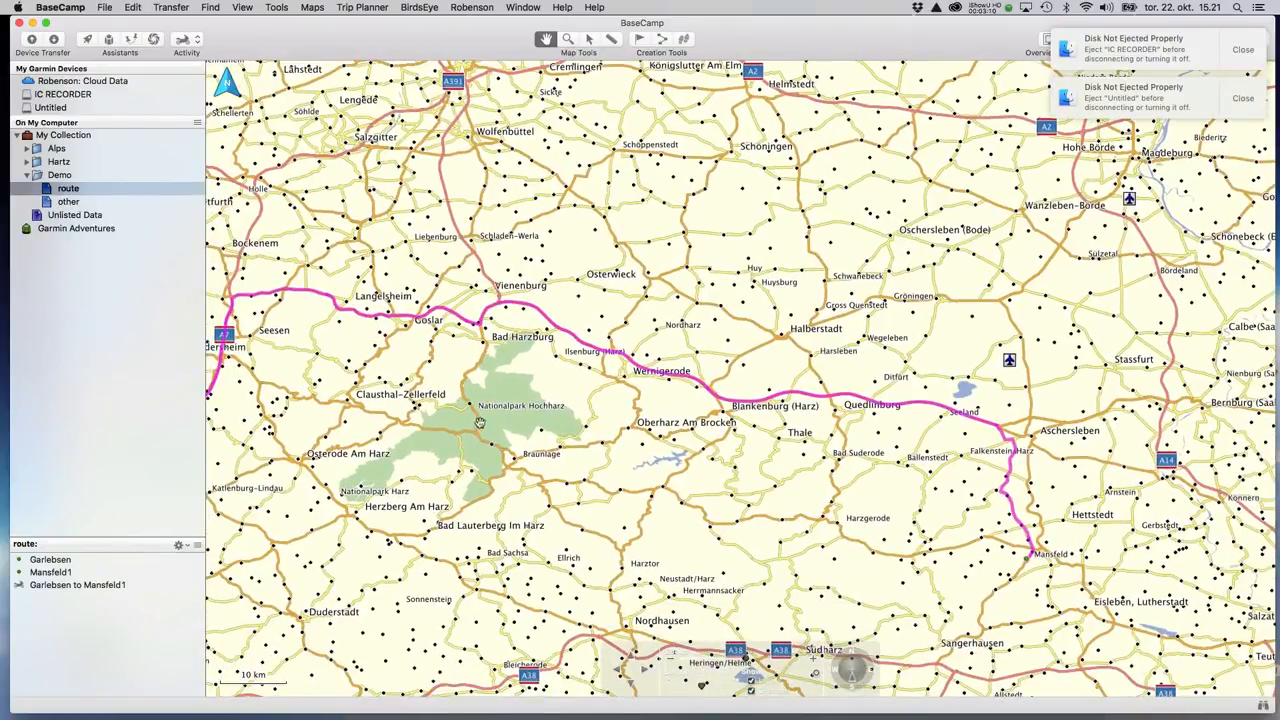
pyautogui.moveTo(478, 444); pyautogui.dragTo(603, 348)
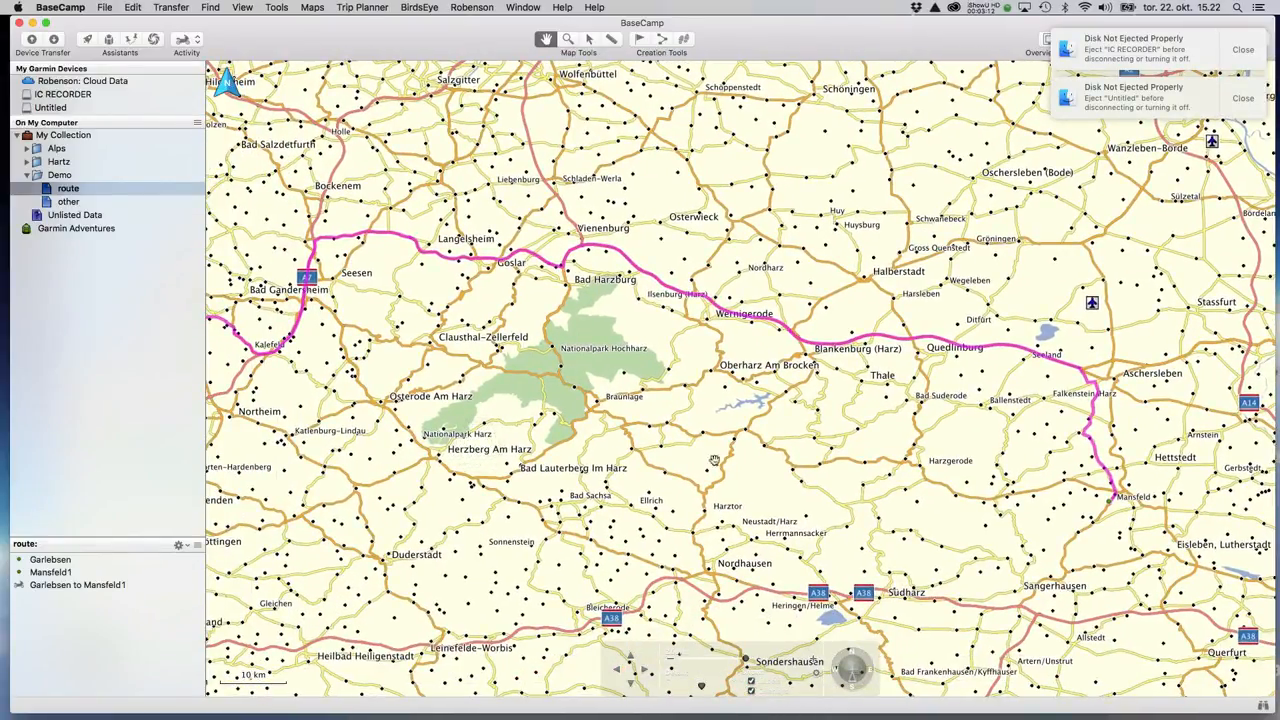
pyautogui.moveTo(719, 447); pyautogui.dragTo(789, 453)
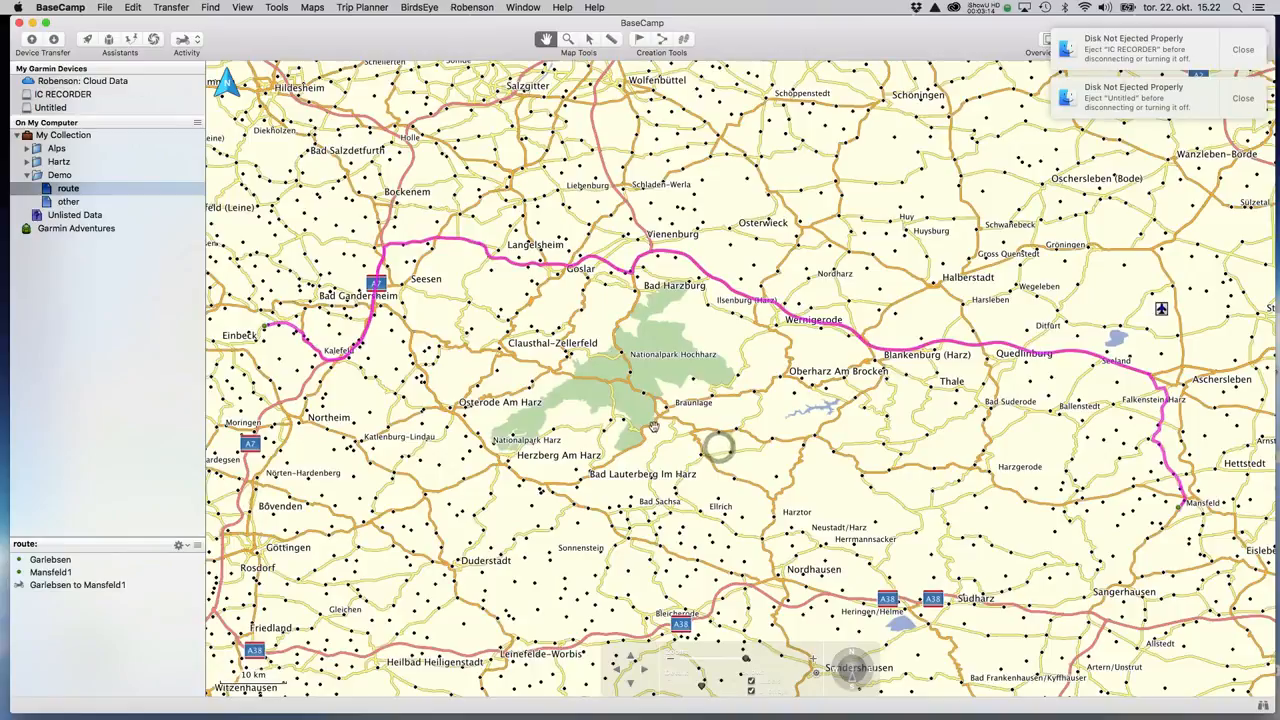
pyautogui.click(62, 203)
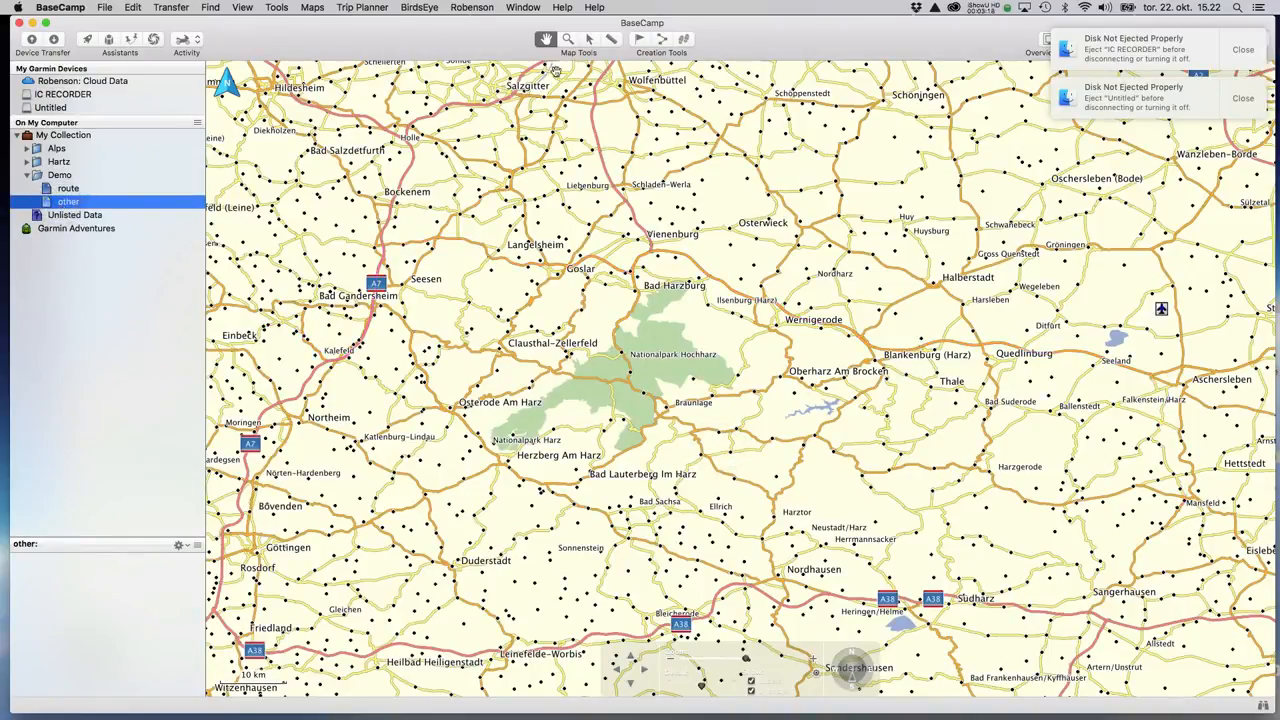
# Place five waypoints: Hahnenkleer Strasse and L516, B4, B27, B81 and Eisfelder Talmühle, B242.
pyautogui.click(640, 40)
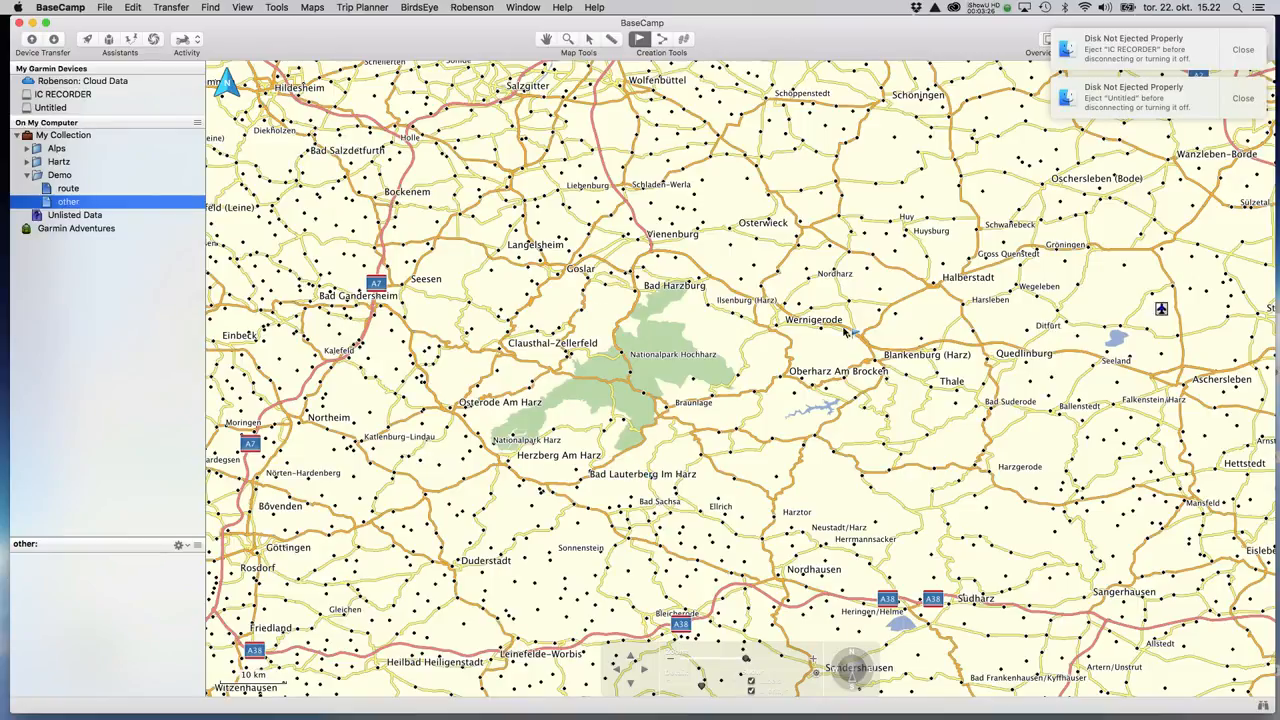
pyautogui.click(484, 308)
pyautogui.click(612, 336)
pyautogui.click(684, 408)
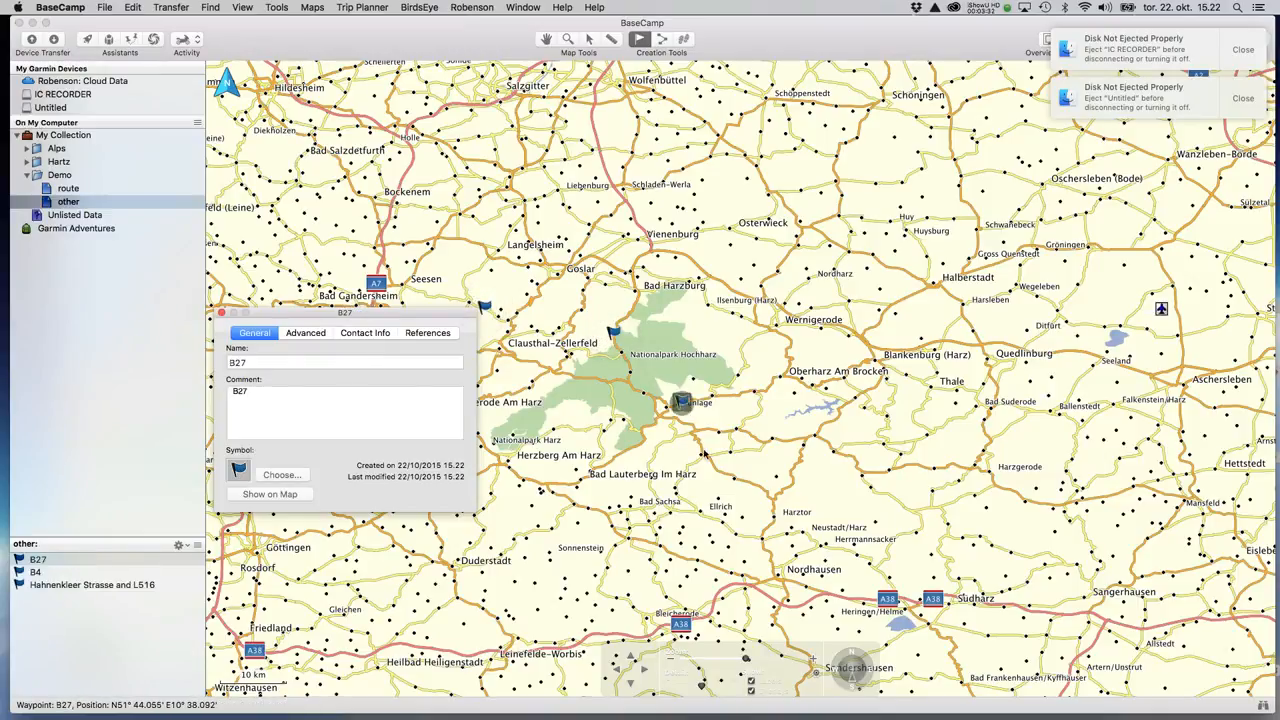
pyautogui.click(791, 489)
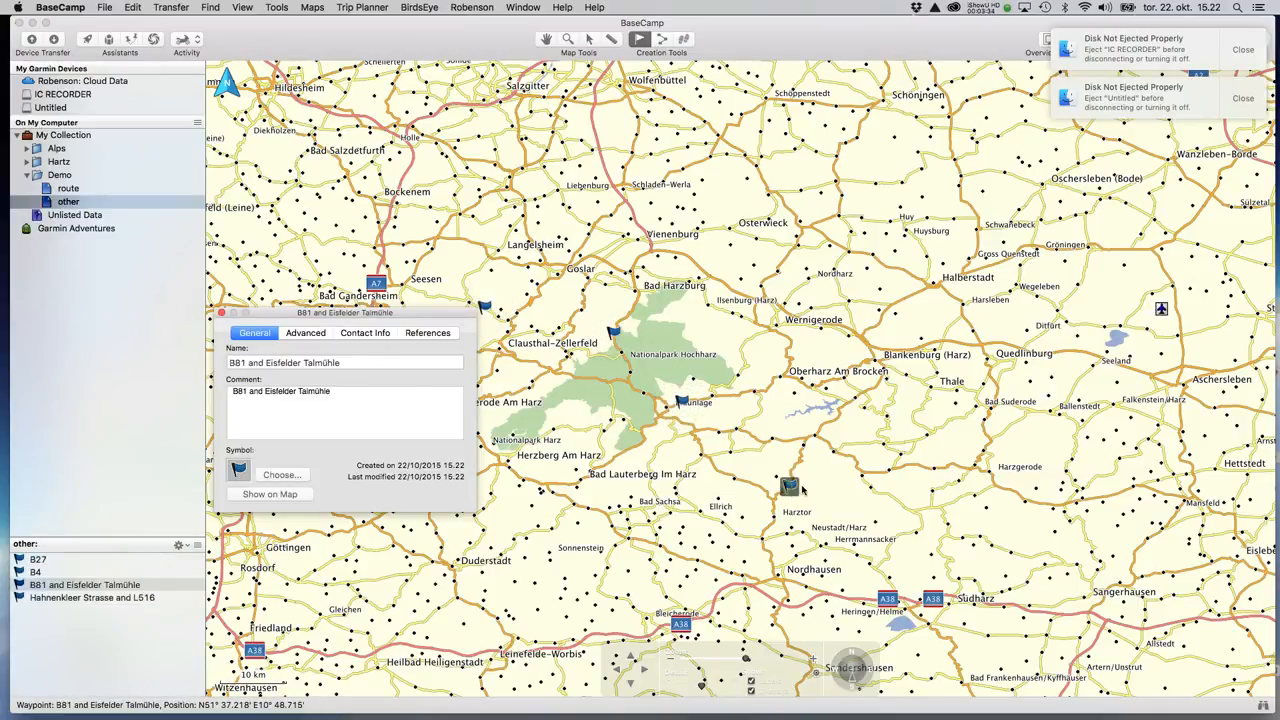
pyautogui.click(913, 474)
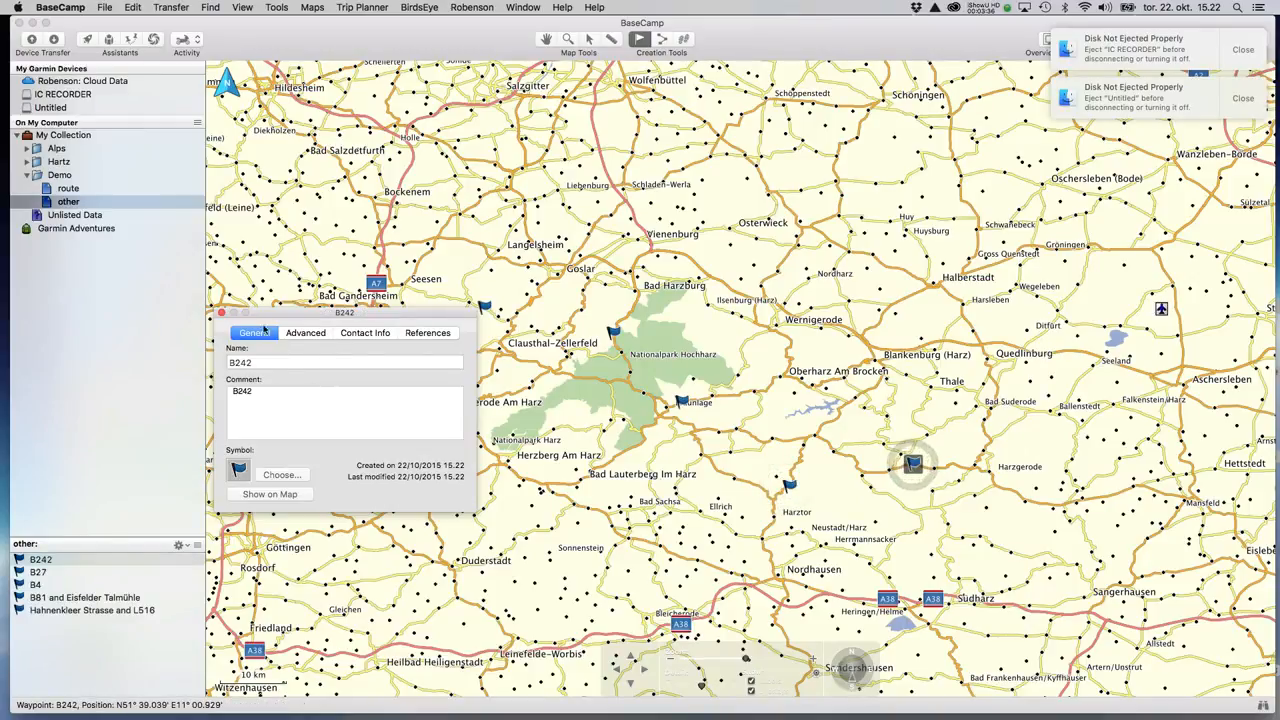
pyautogui.click(221, 312)
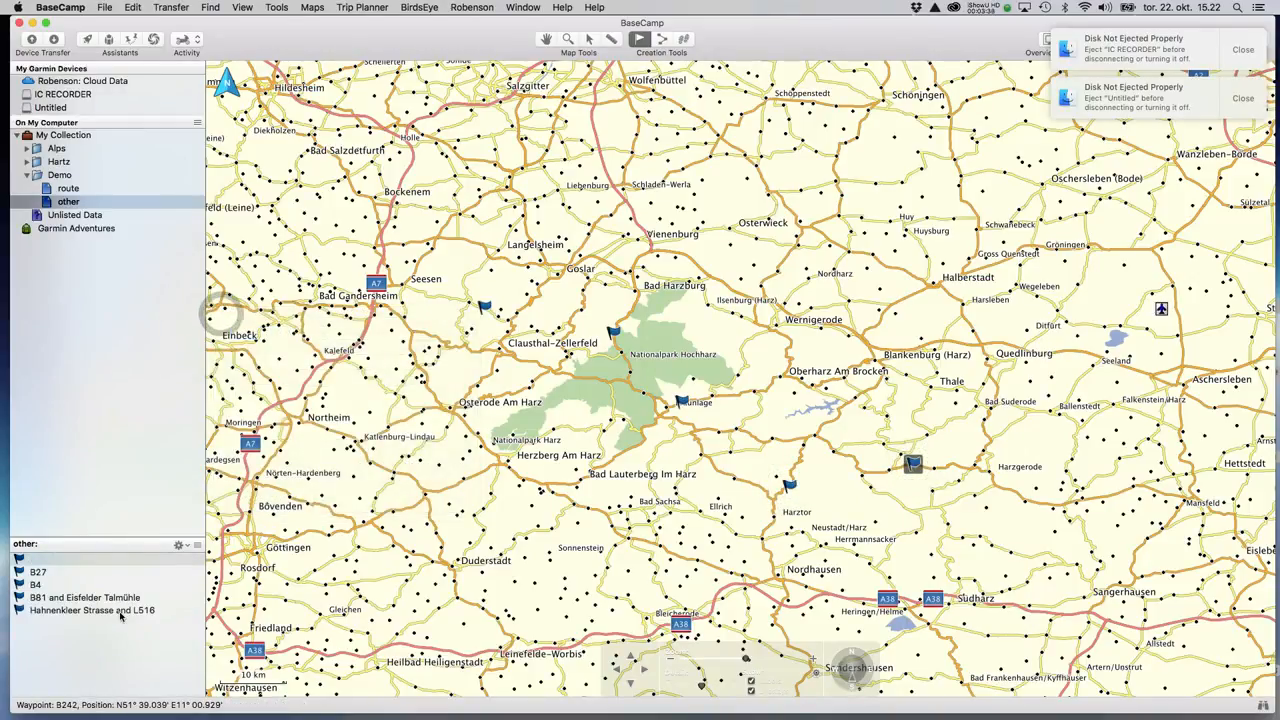
pyautogui.click(663, 44)
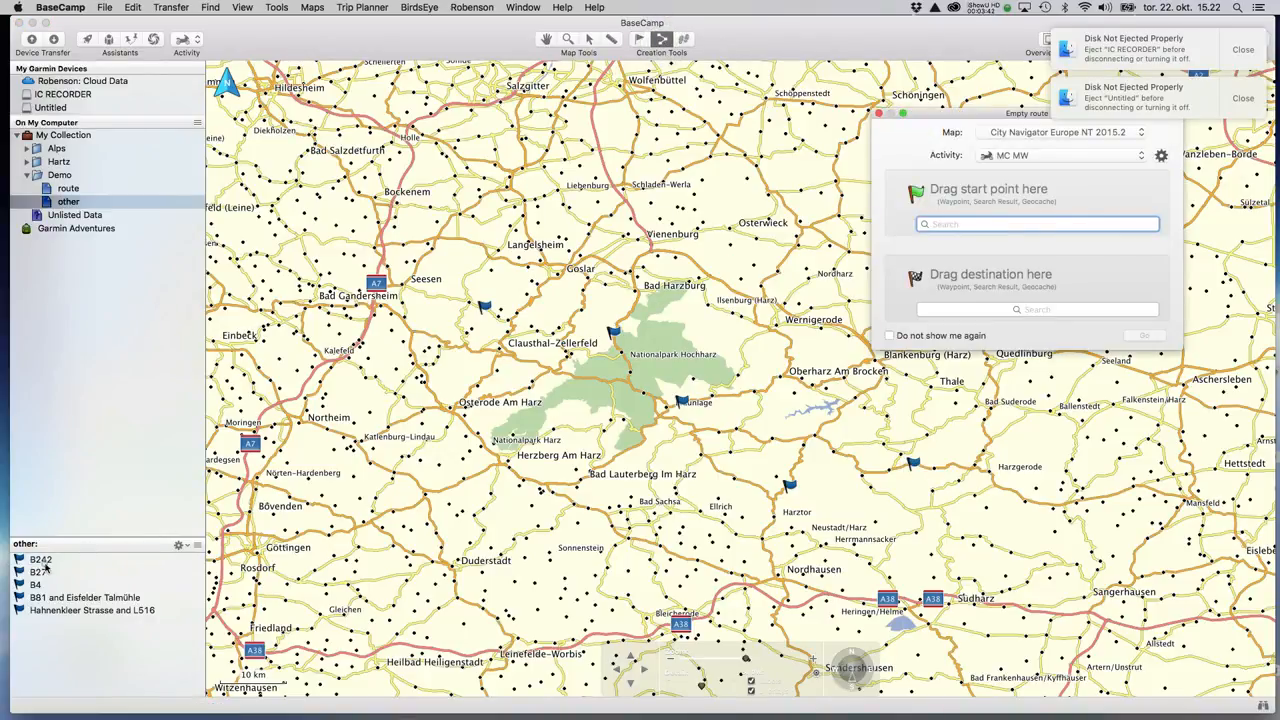
# Create and calculate a route from B242 to Hahnenkleer Strasse and L516.
pyautogui.moveTo(40, 561); pyautogui.dragTo(906, 266)
pyautogui.moveTo(61, 616); pyautogui.dragTo(932, 294)
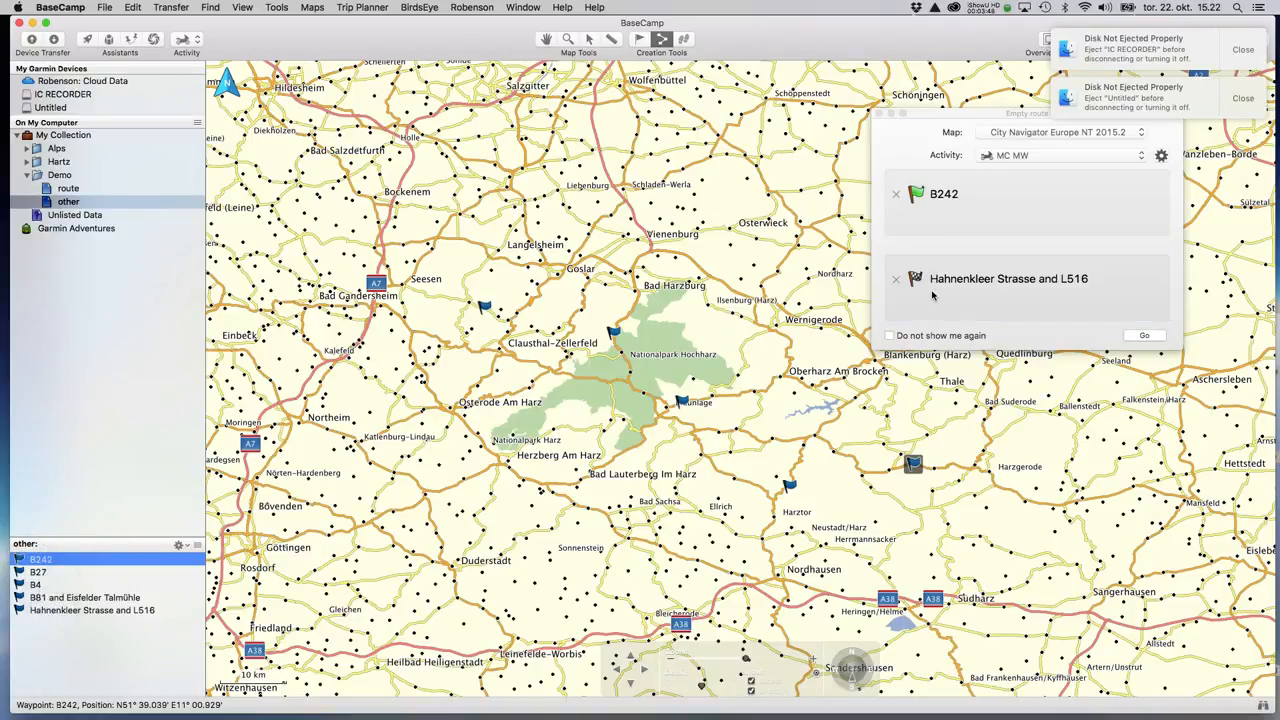
pyautogui.click(1144, 335)
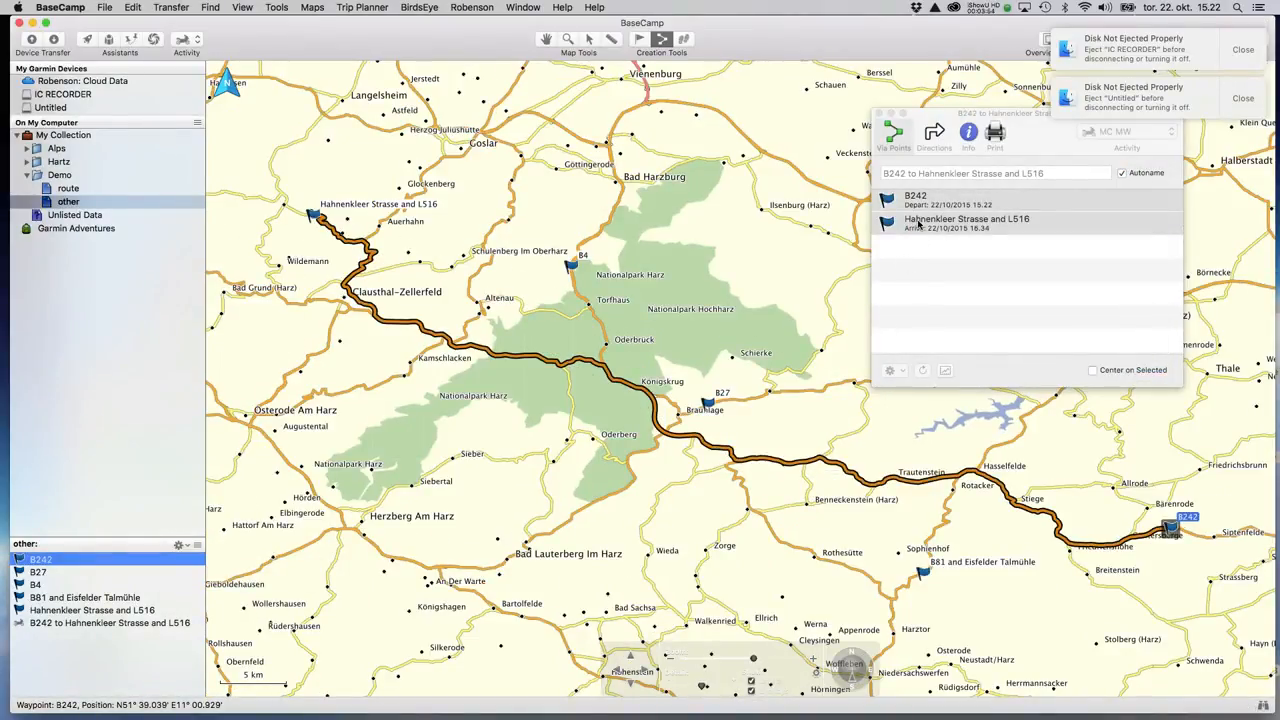
# Insert B27, B4 and B81 as via points, giving 155 km and 2:26:04.
pyautogui.click(40, 606)
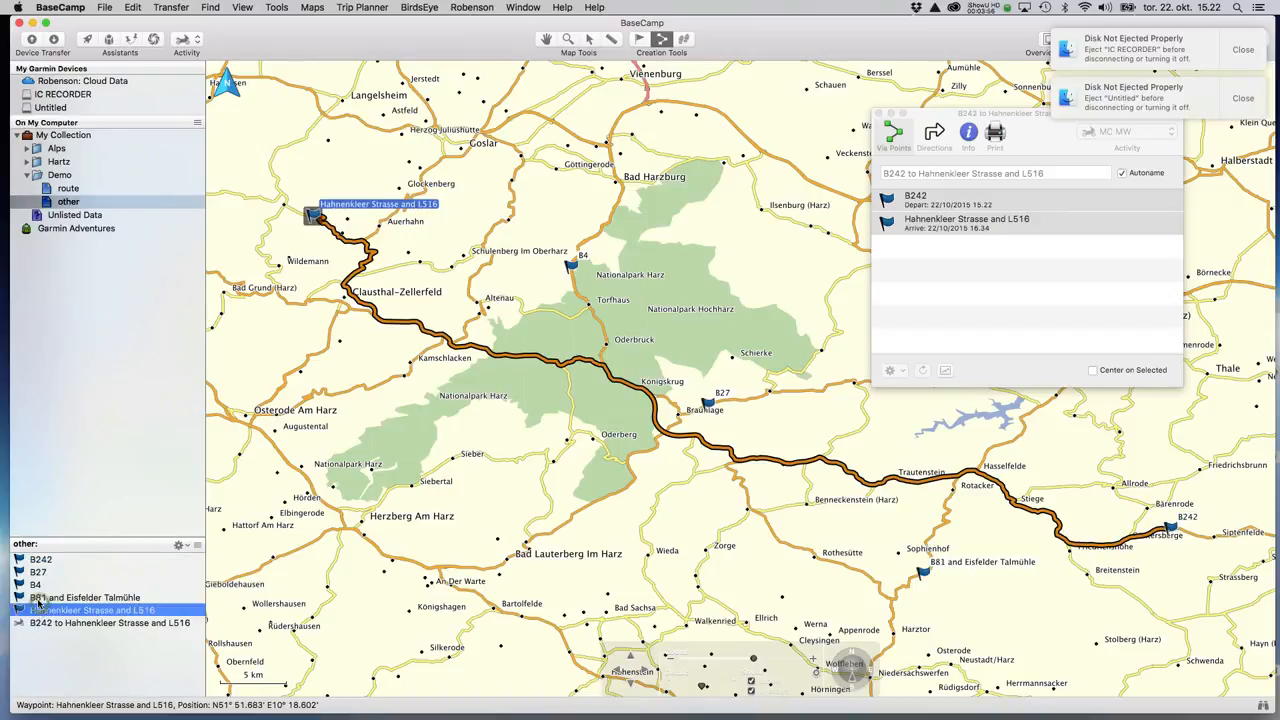
pyautogui.click(38, 597)
pyautogui.keyDown('shift'); pyautogui.click(33, 574); pyautogui.keyUp('shift')
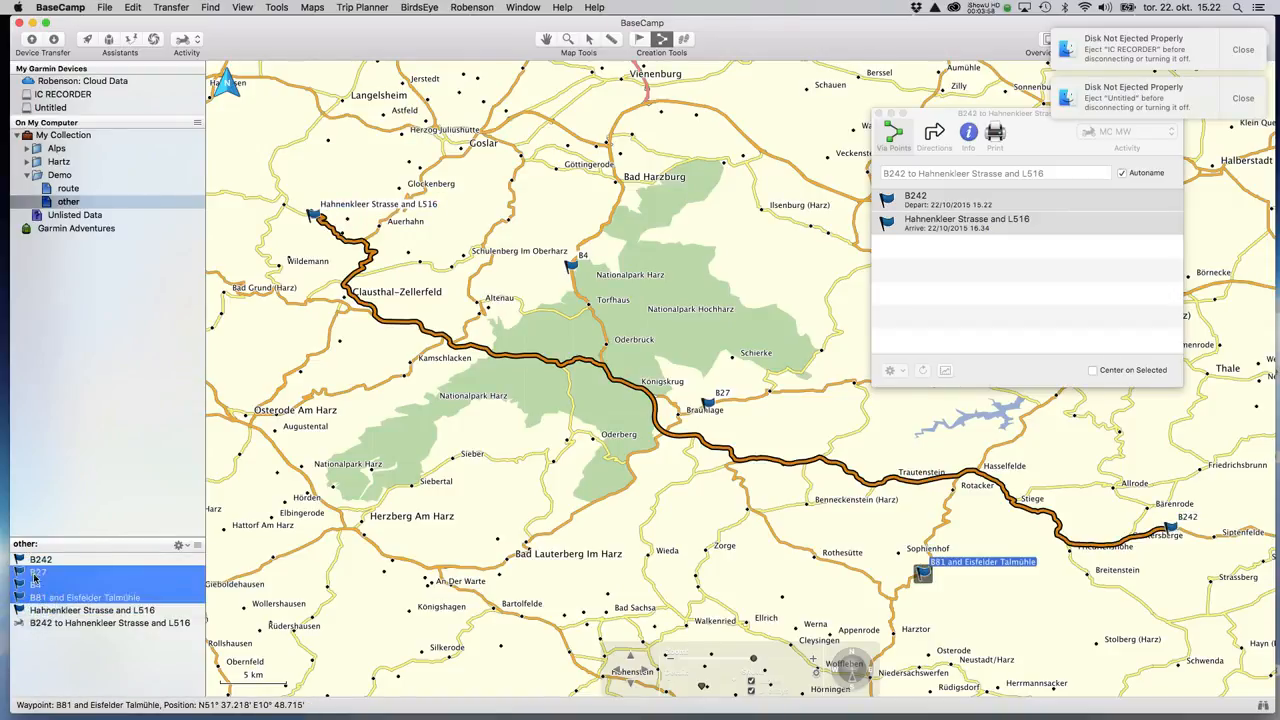
pyautogui.moveTo(33, 575); pyautogui.dragTo(961, 217)
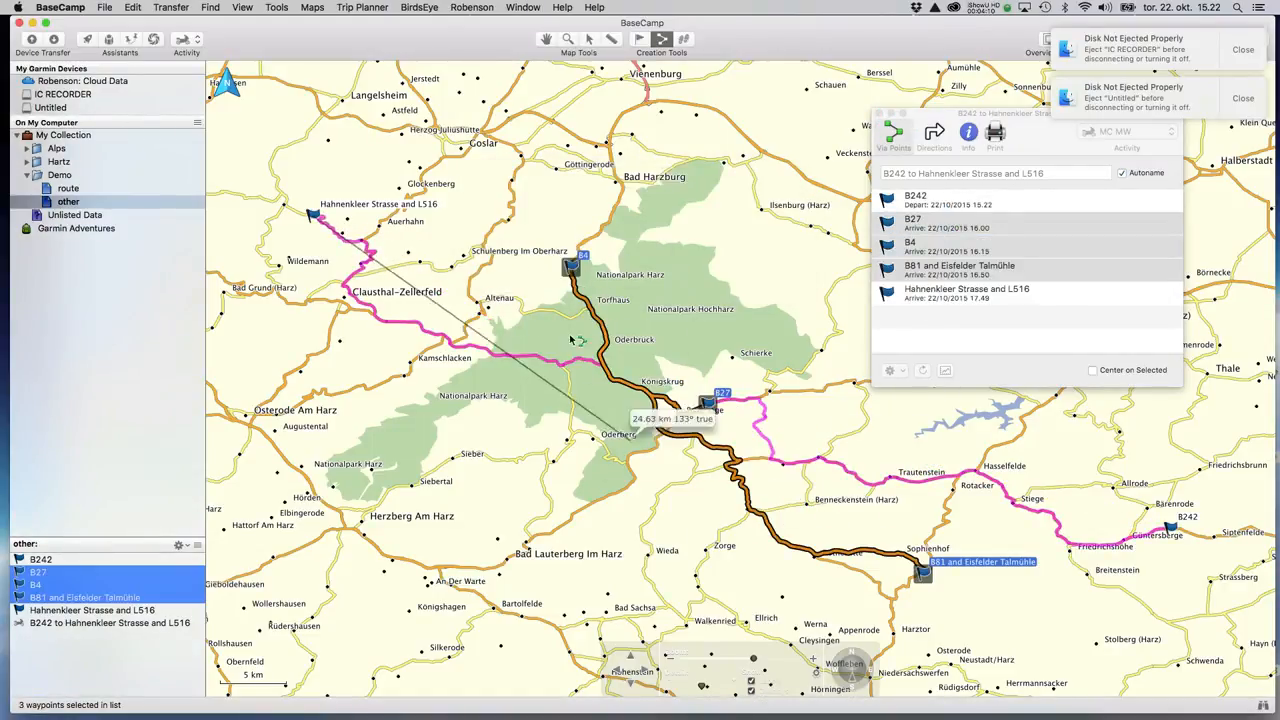
pyautogui.press('Escape')
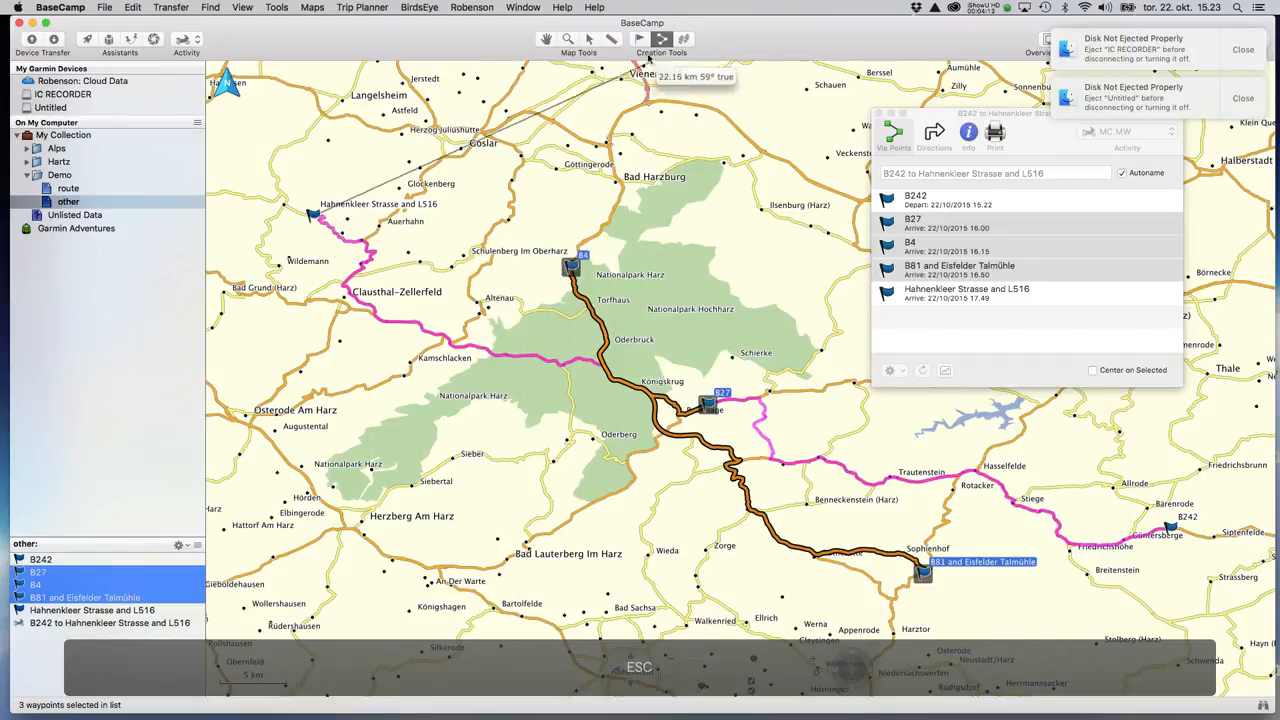
pyautogui.click(590, 38)
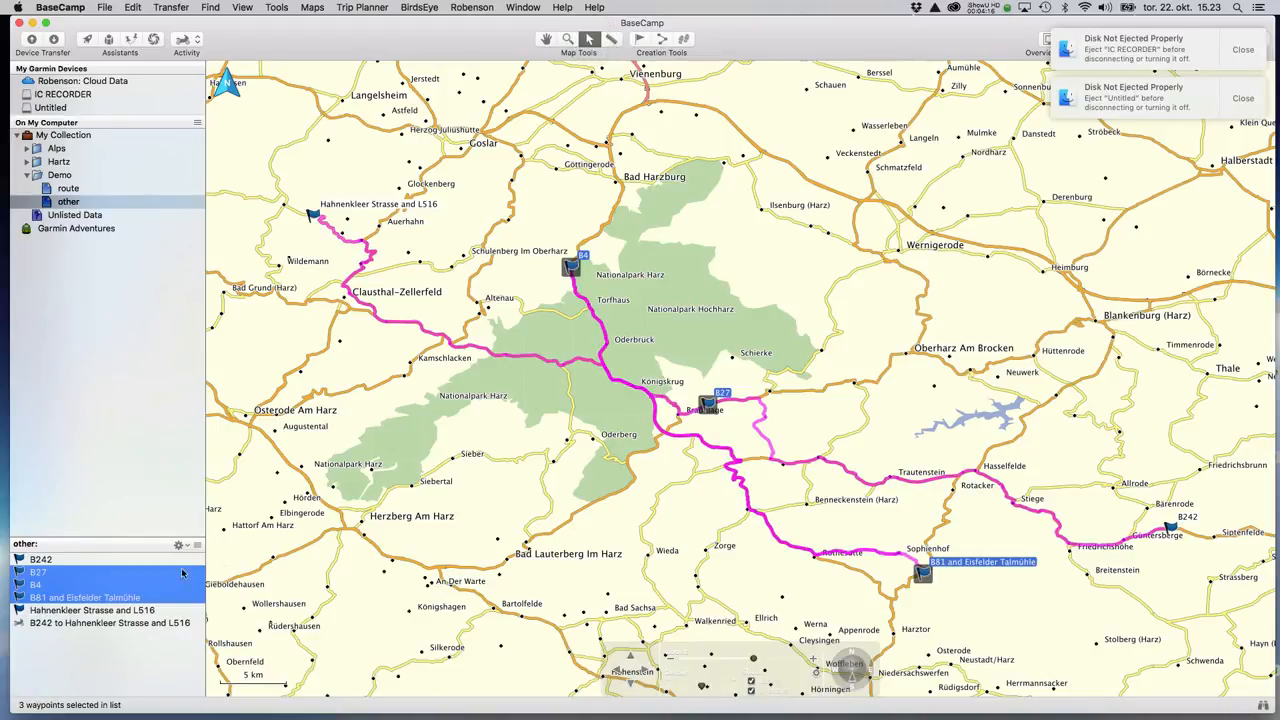
pyautogui.doubleClick(55, 624)
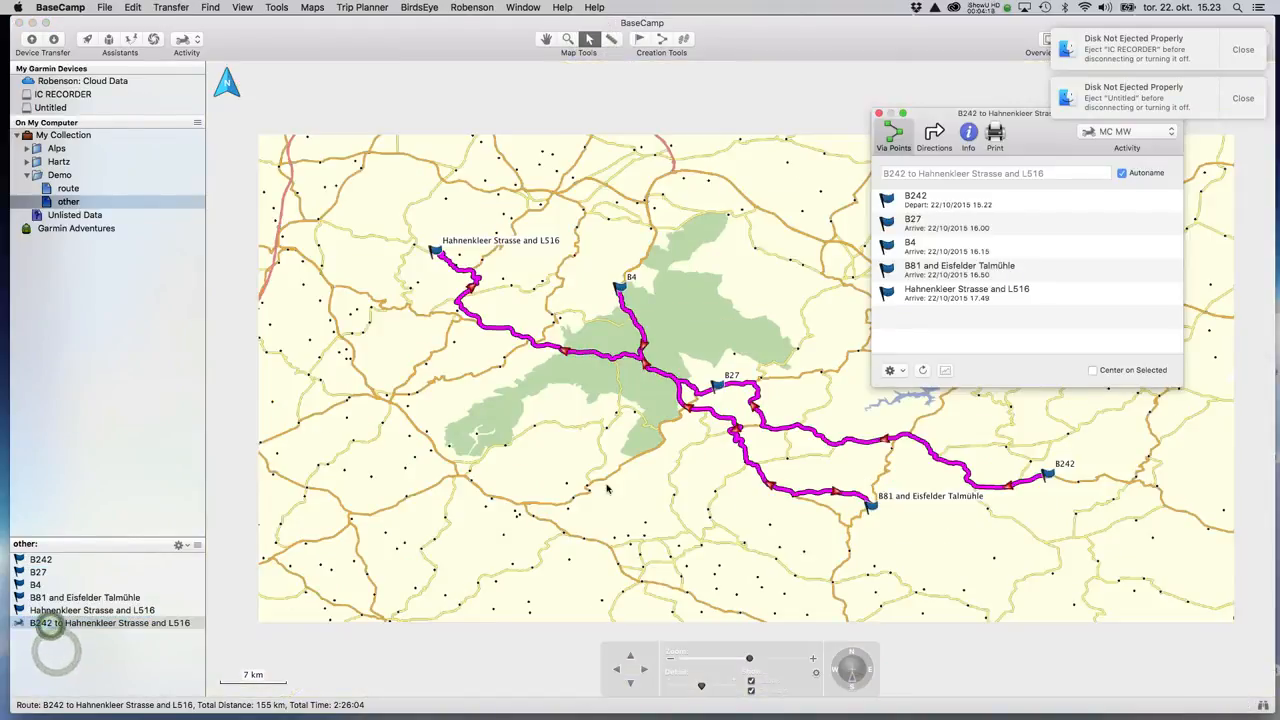
# Move B4 ahead of B27 in the via points and review each point on the map.
pyautogui.click(927, 276)
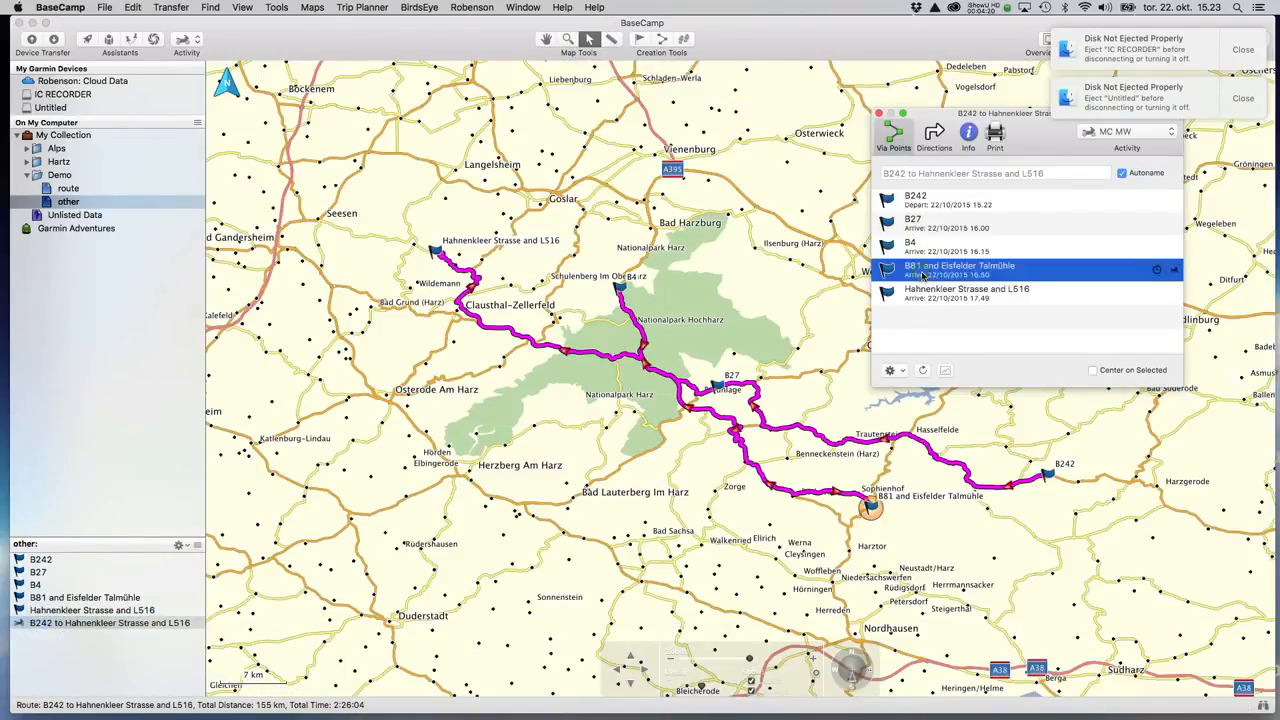
pyautogui.click(915, 250)
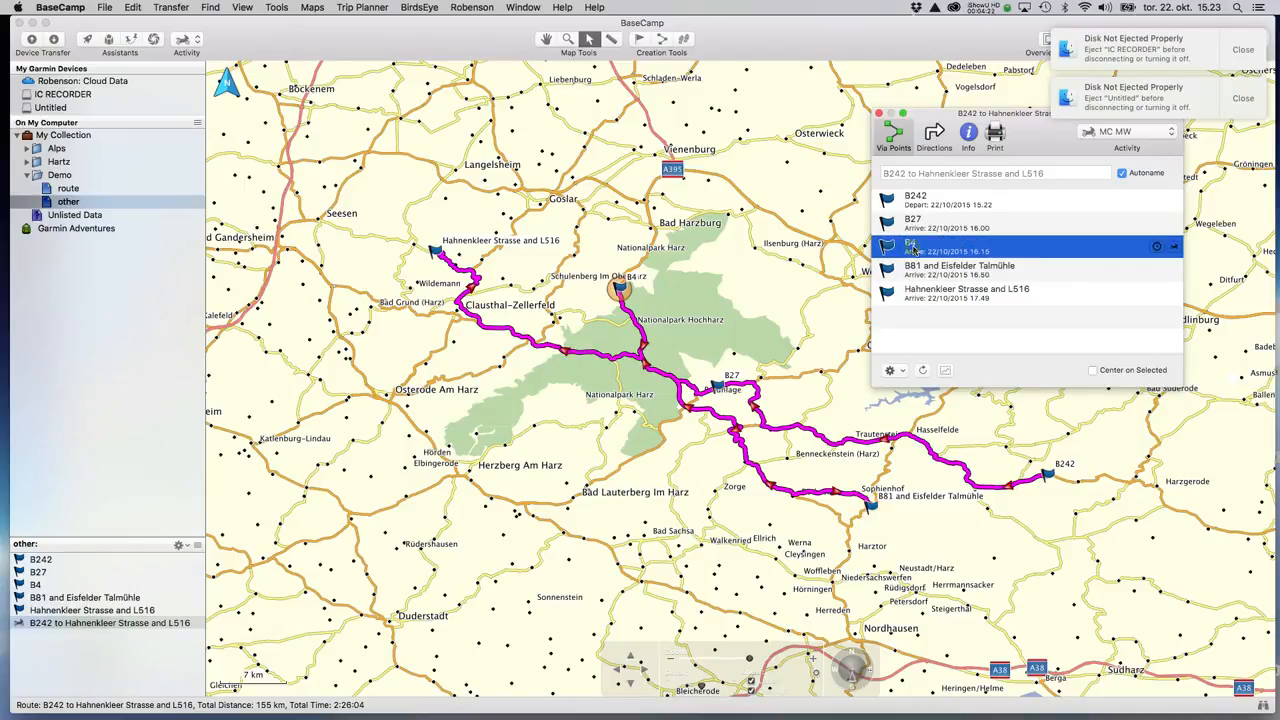
pyautogui.moveTo(913, 250); pyautogui.dragTo(911, 213)
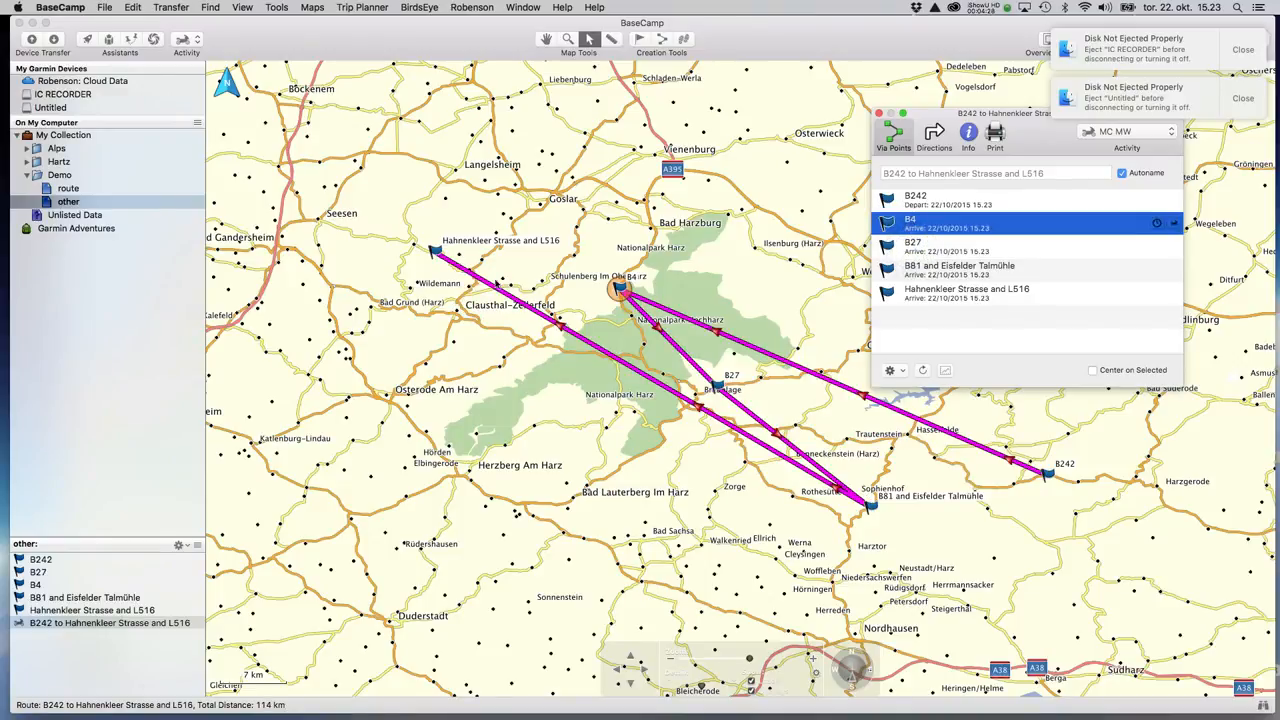
pyautogui.click(912, 202)
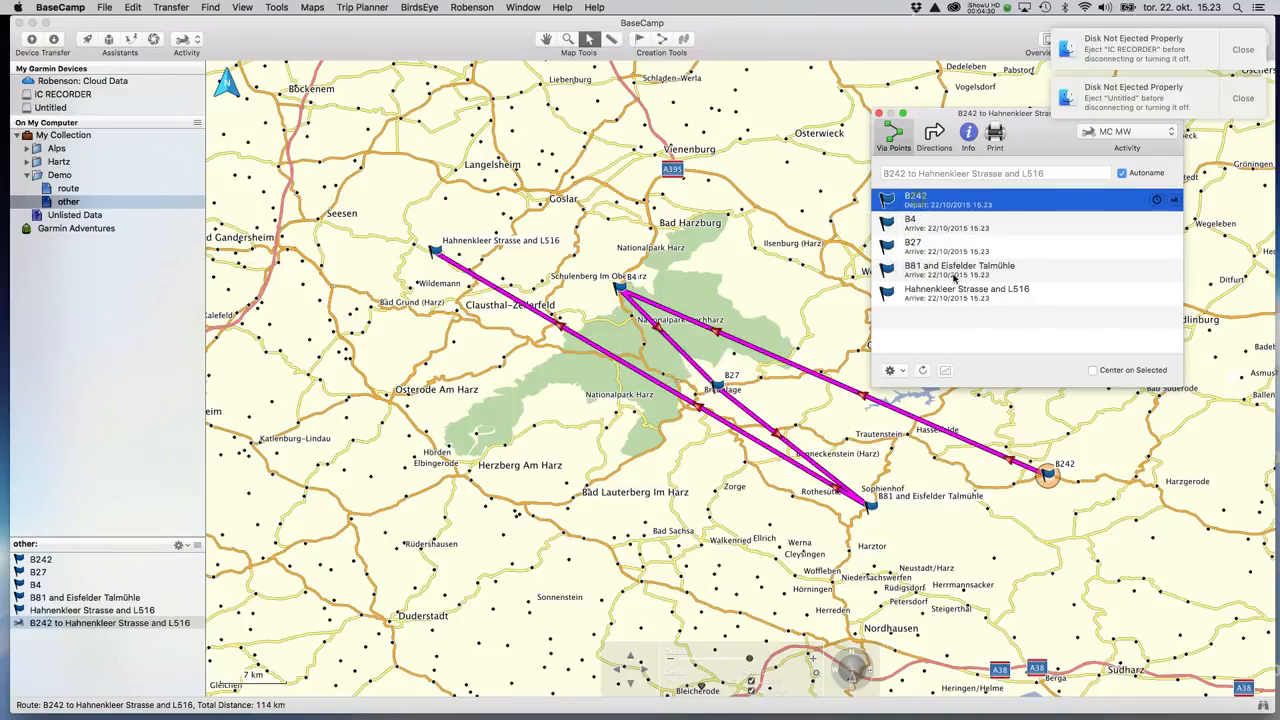
pyautogui.click(899, 221)
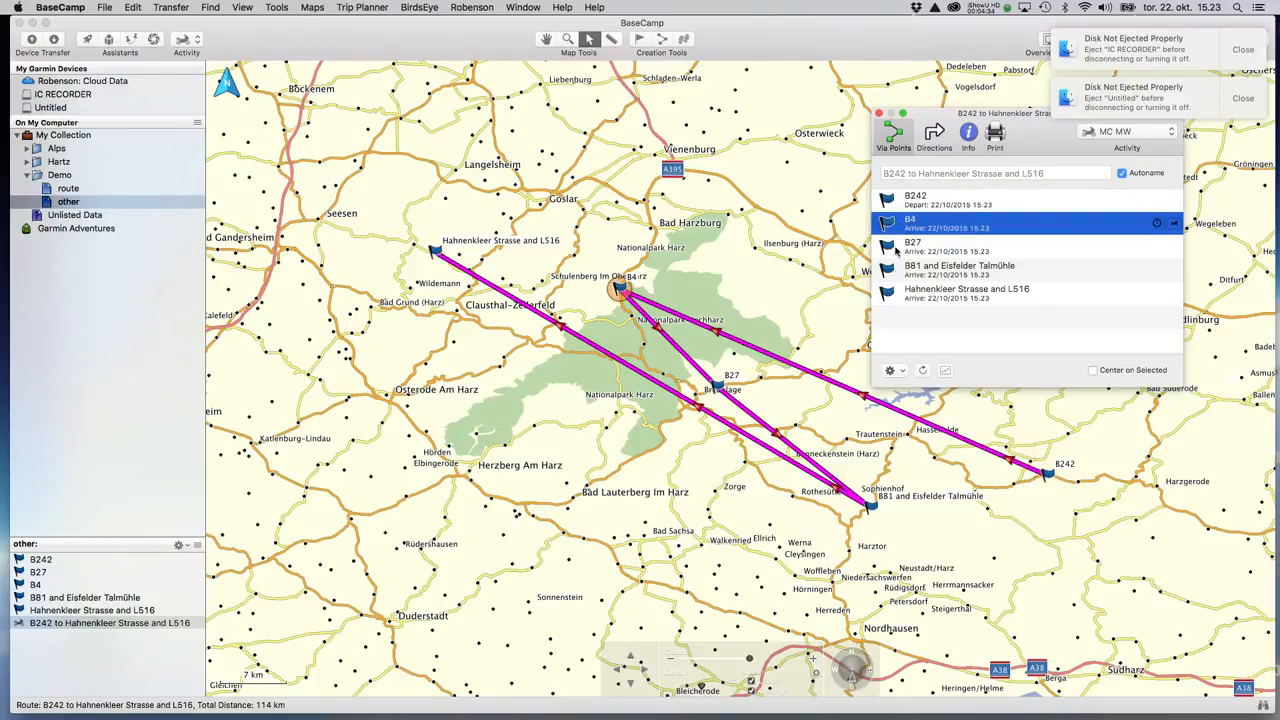
pyautogui.click(897, 249)
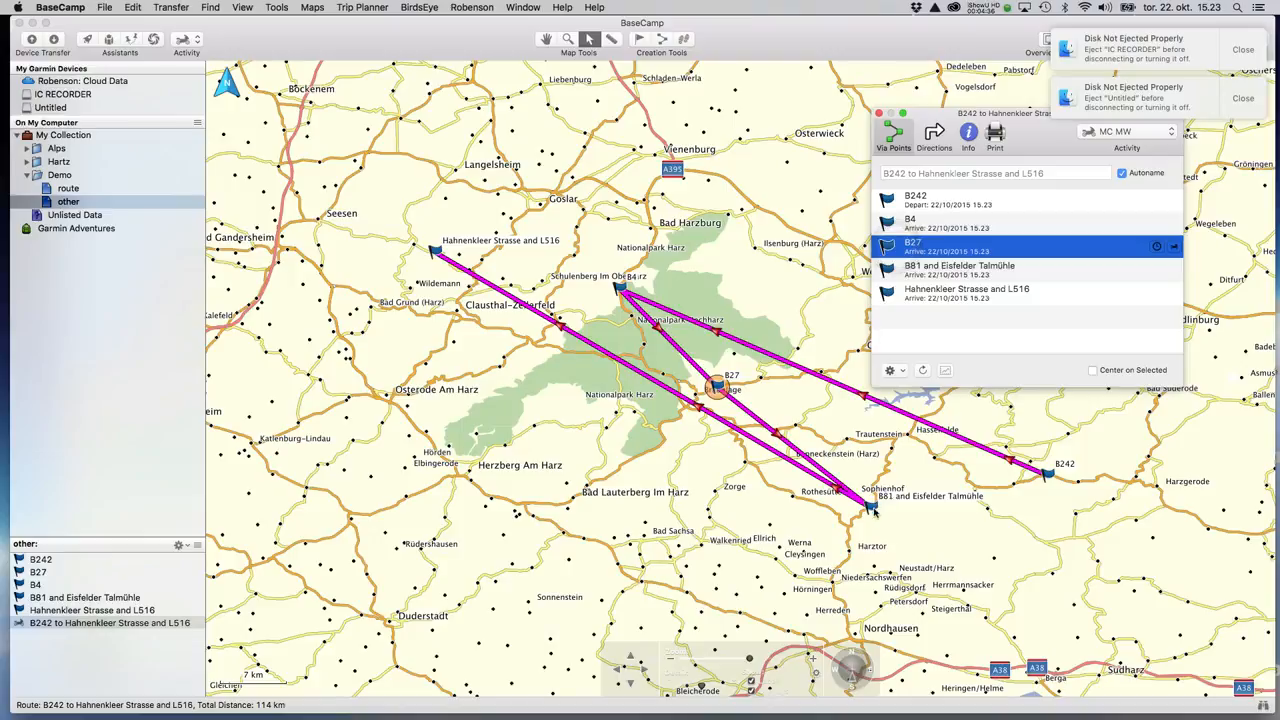
pyautogui.click(906, 270)
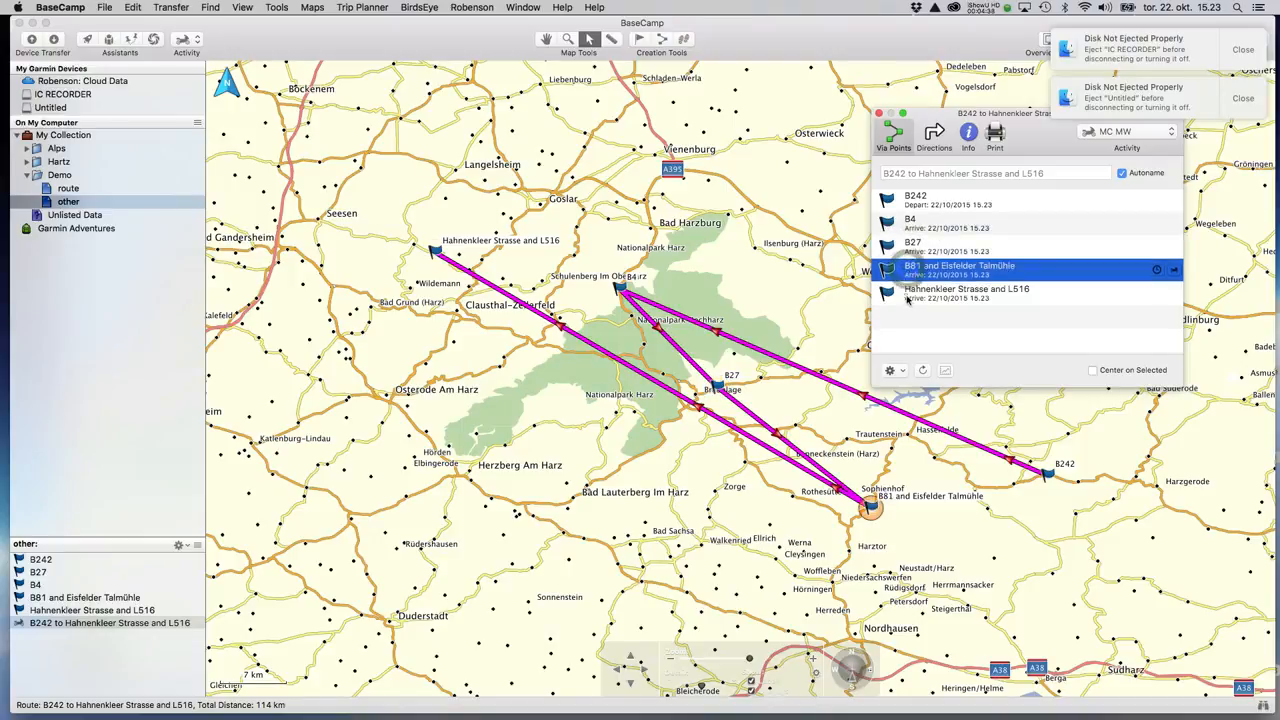
pyautogui.click(907, 296)
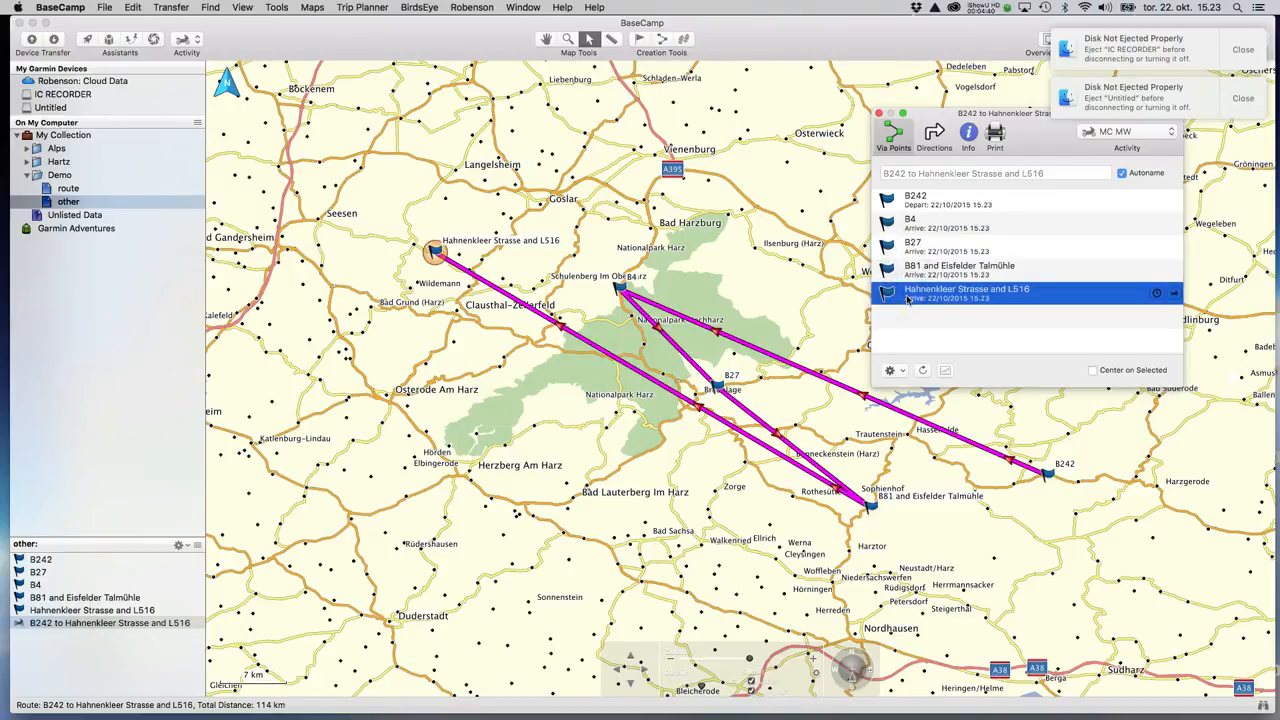
# Reorder the via points so Hahnenkleer Strasse and L516 starts and B242 ends the route.
pyautogui.click(911, 203)
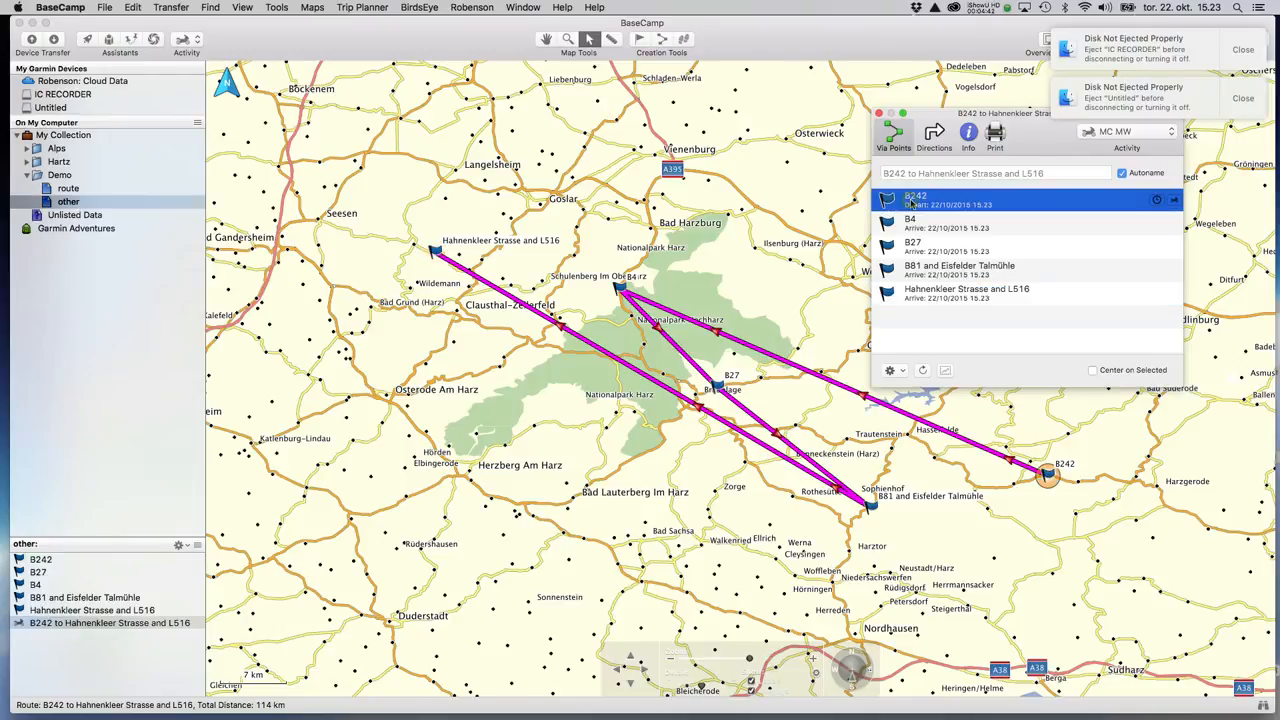
pyautogui.click(912, 227)
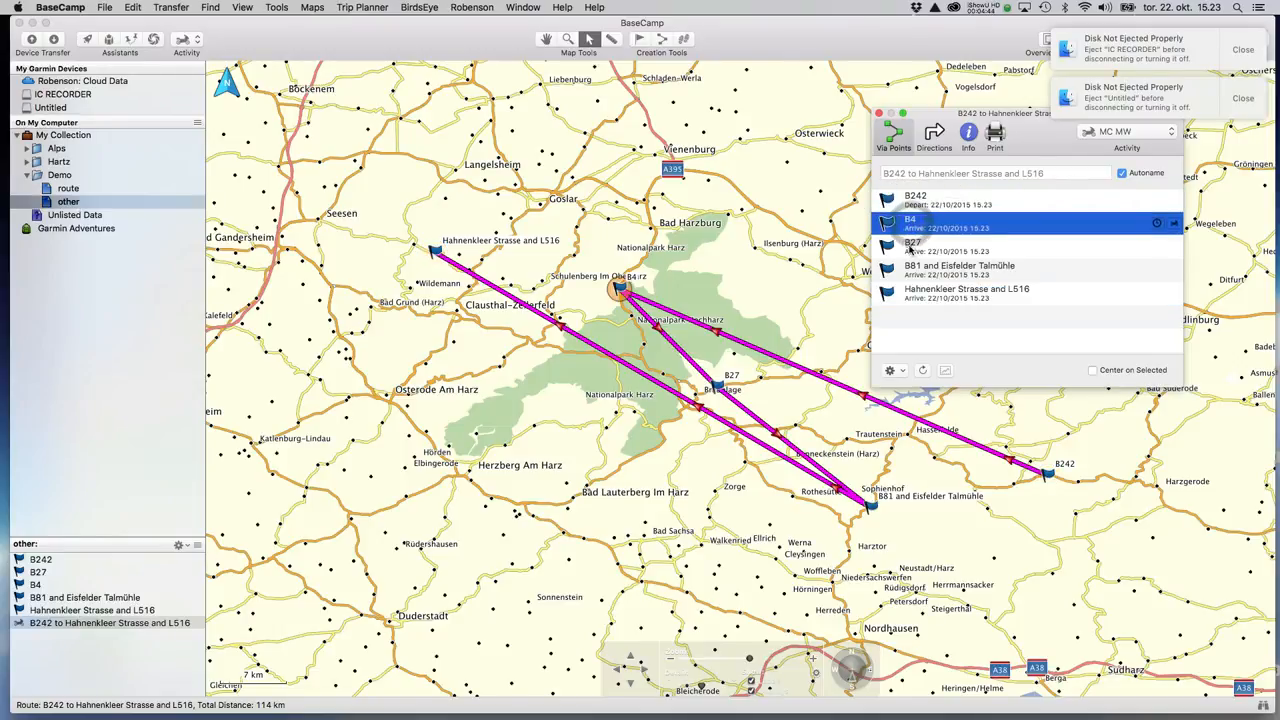
pyautogui.click(910, 248)
pyautogui.click(908, 272)
pyautogui.click(907, 295)
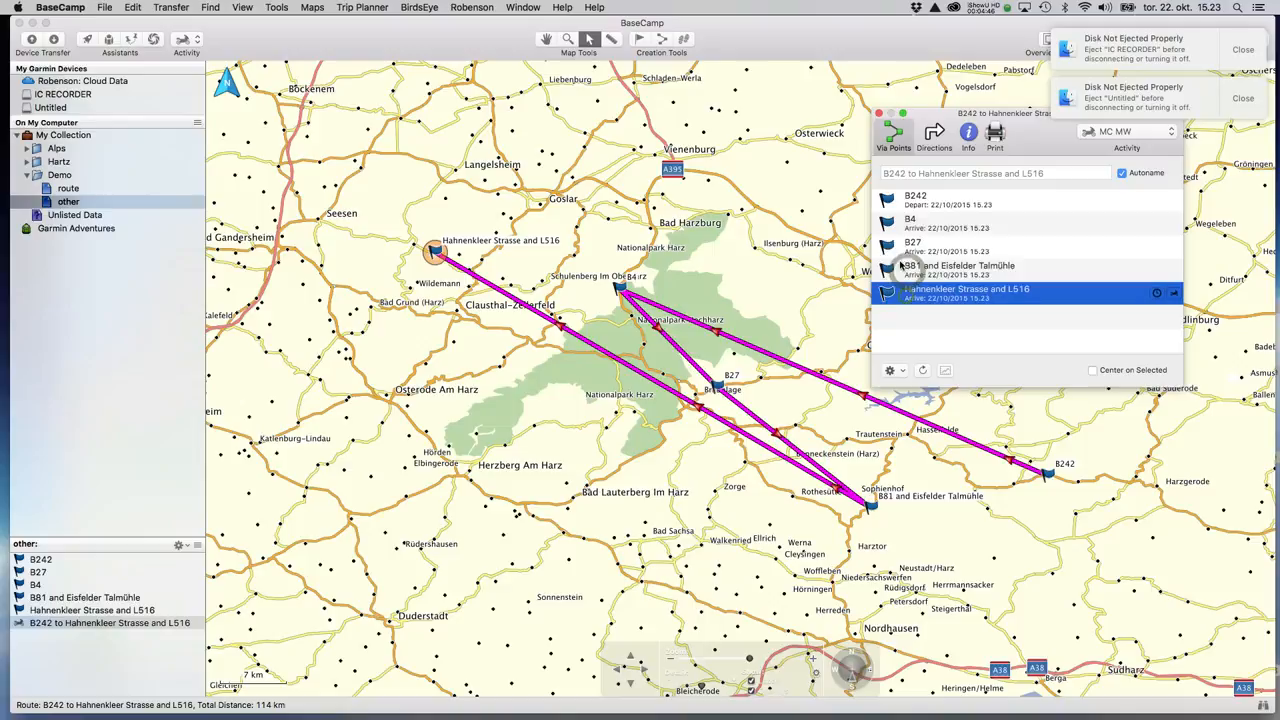
pyautogui.click(914, 203)
pyautogui.moveTo(915, 206)
pyautogui.mouseDown()
pyautogui.moveTo(925, 298)
pyautogui.moveTo(912, 292)
pyautogui.moveTo(910, 198)
pyautogui.mouseUp()
pyautogui.click(914, 296)
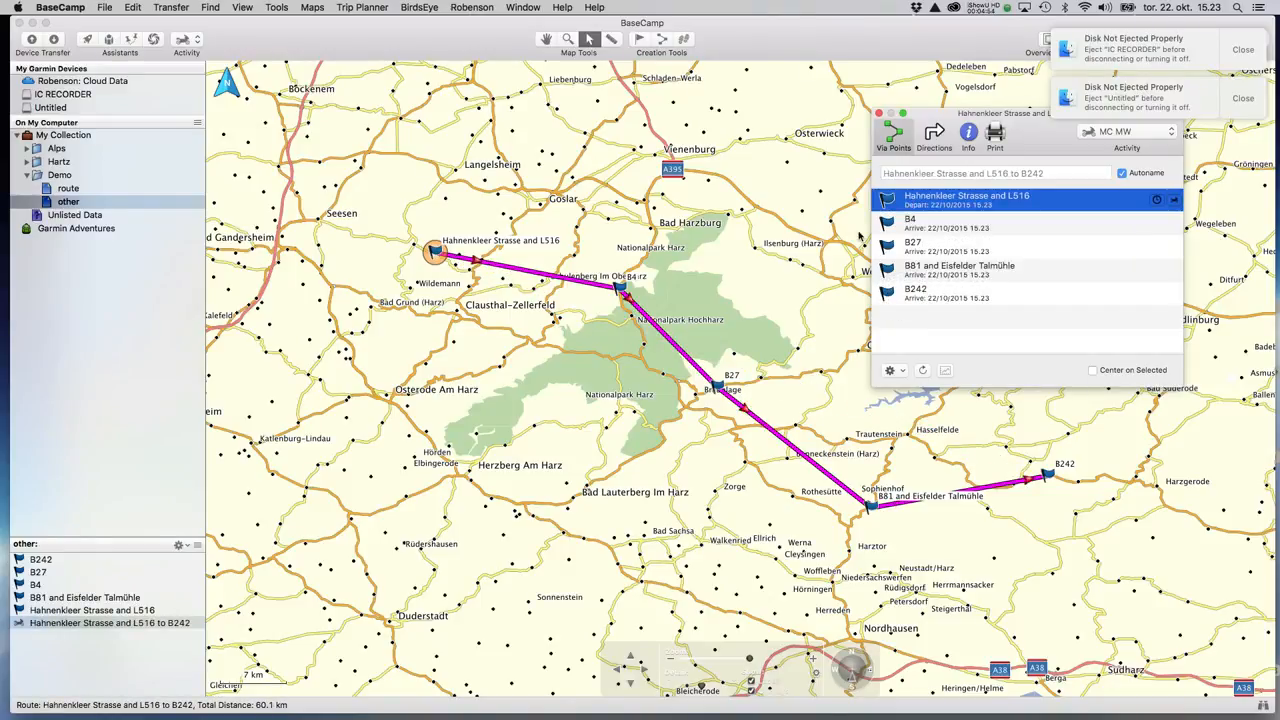
pyautogui.click(897, 228)
pyautogui.press('Down')
pyautogui.press('Down')
pyautogui.press('Down')
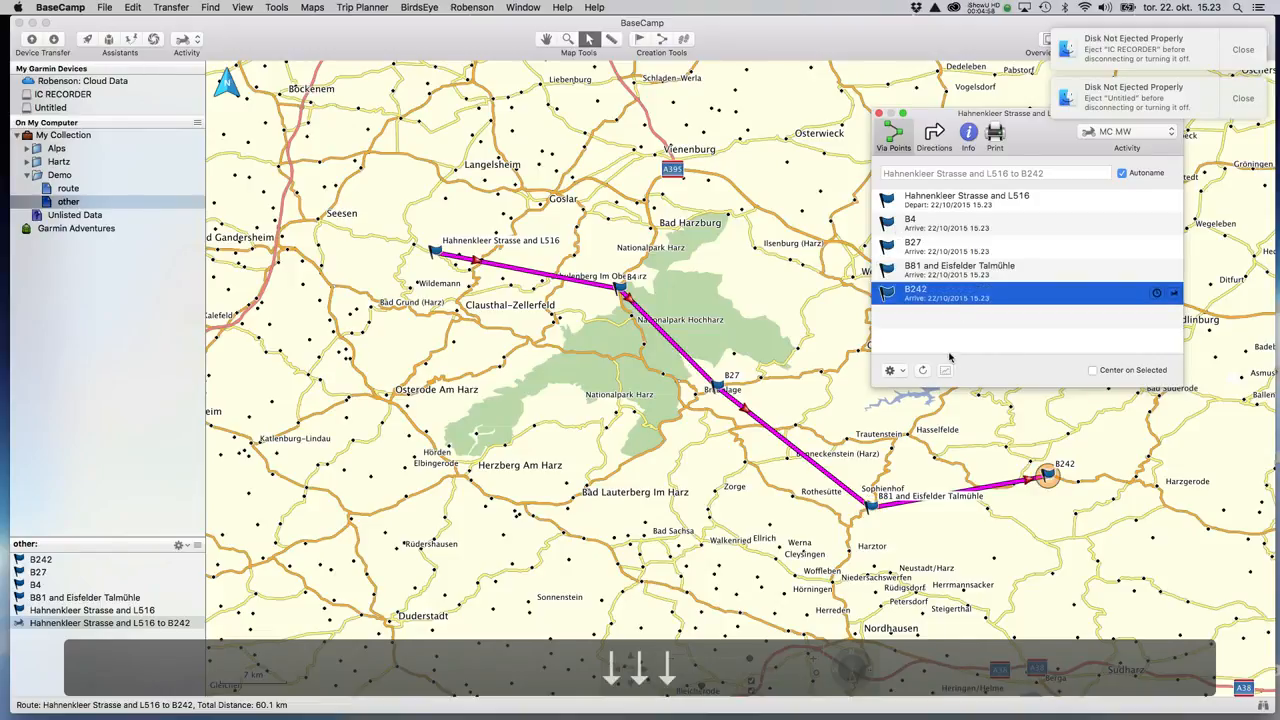
pyautogui.click(922, 370)
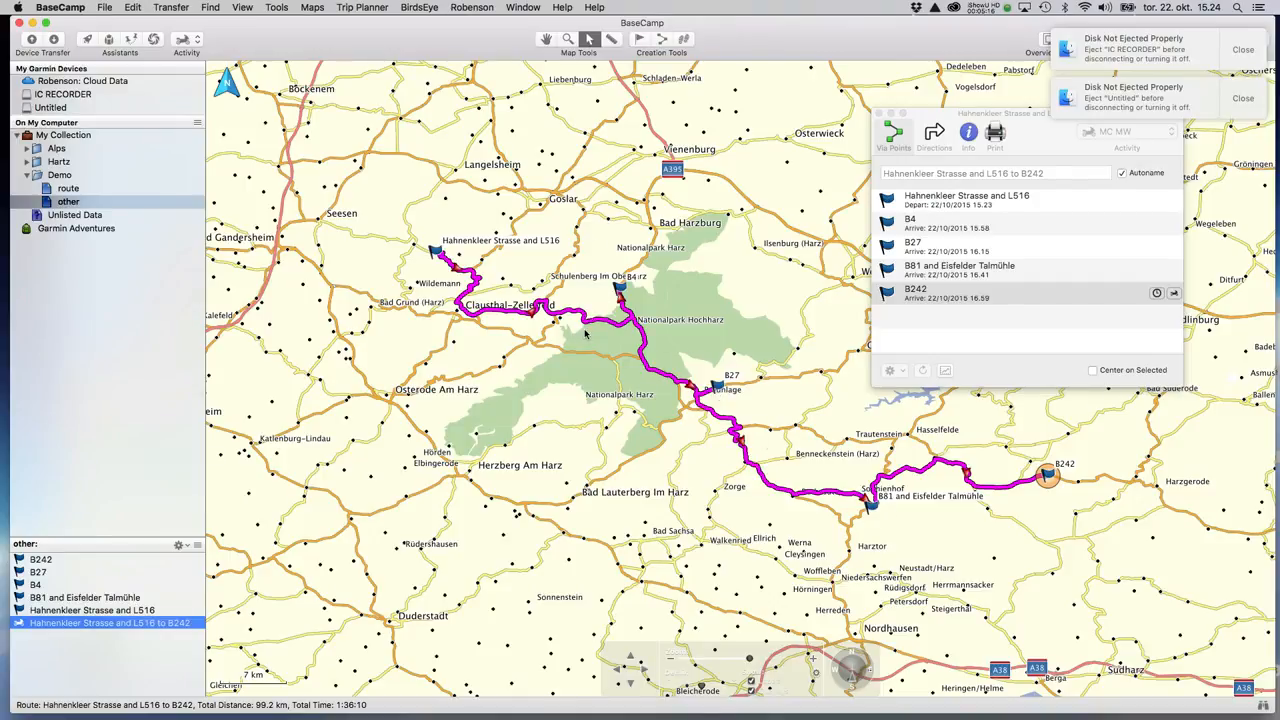
# Zoom in and select the route line near Clausthal-Zellerfeld.
pyautogui.scroll(2, 587, 305)
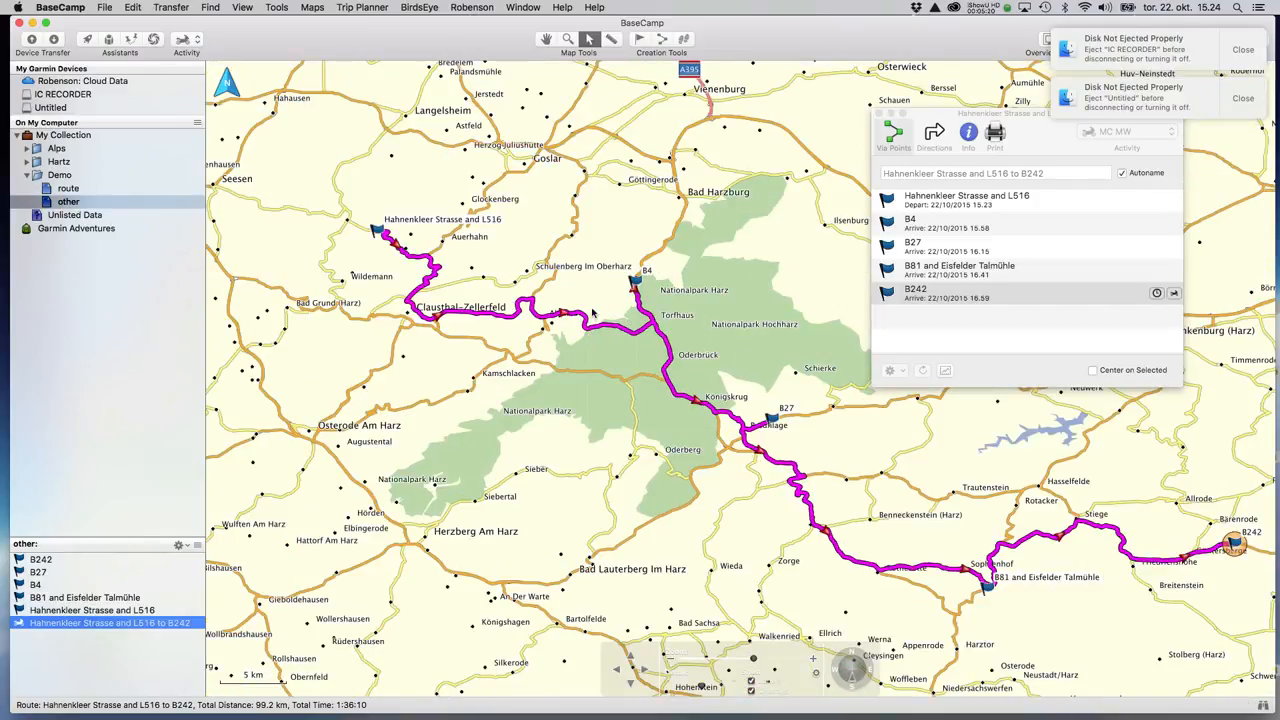
pyautogui.click(582, 320)
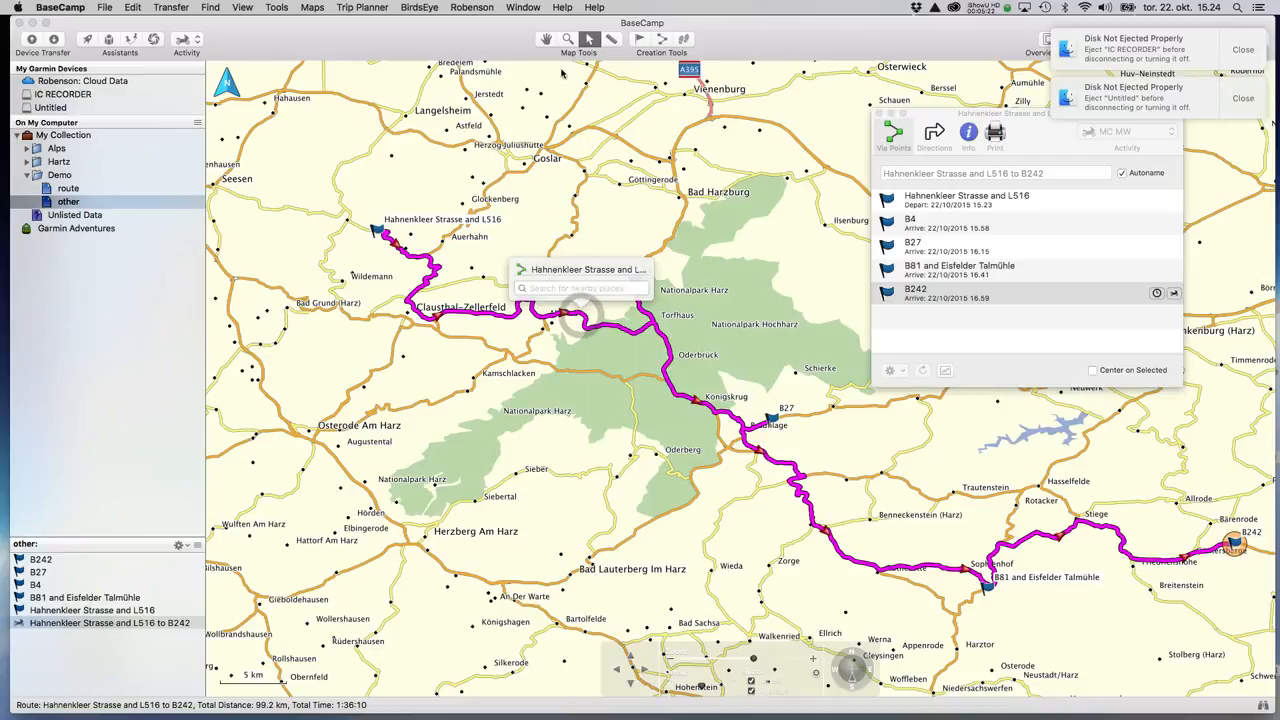
# Drag the route north through Langelsheim and Goslar.
pyautogui.click(546, 39)
pyautogui.moveTo(583, 314); pyautogui.dragTo(591, 177)
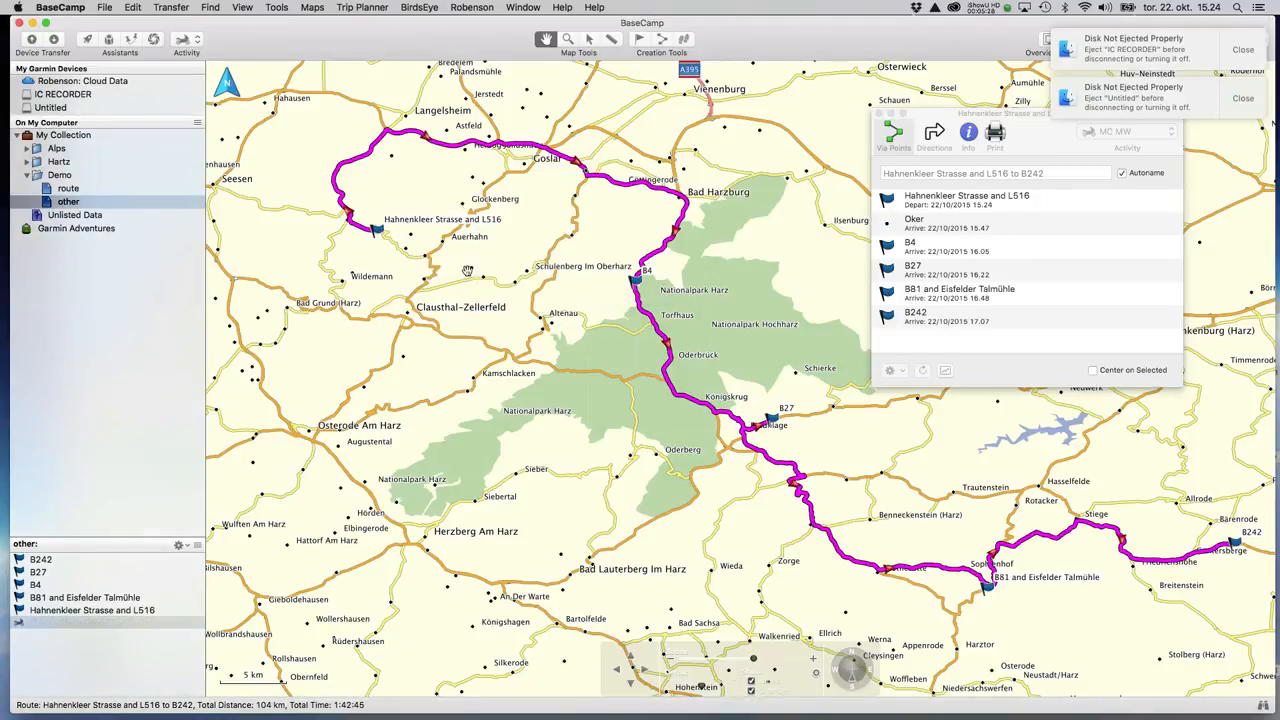
pyautogui.moveTo(547, 344); pyautogui.dragTo(466, 308)
pyautogui.moveTo(703, 317); pyautogui.dragTo(605, 245)
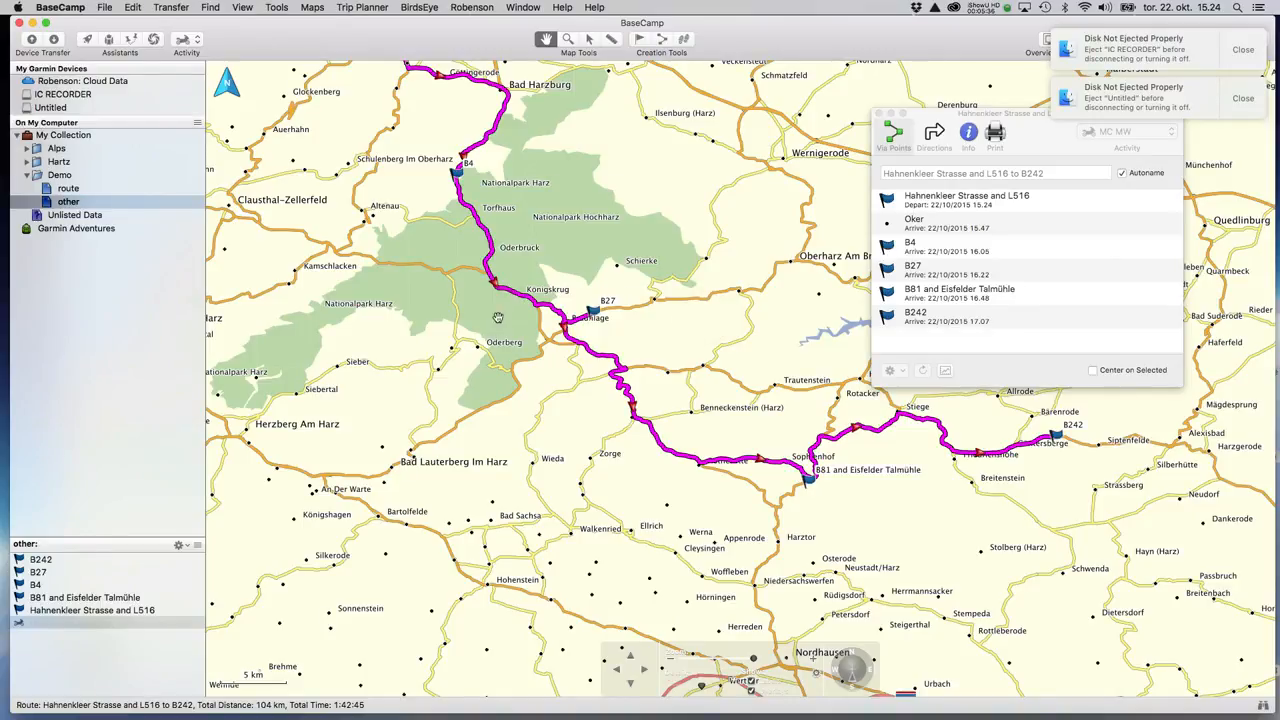
# Bend the route west to Sieber, south to Herzberg am Harz and east past Braunlage.
pyautogui.moveTo(509, 296)
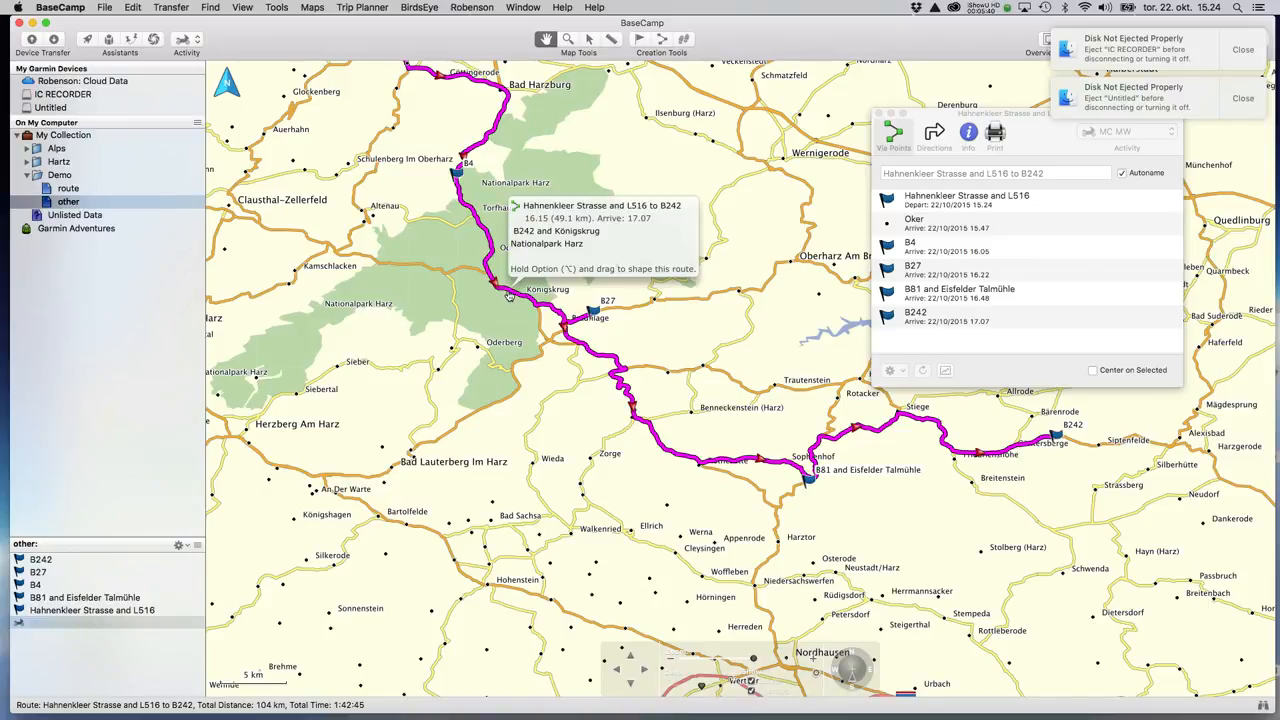
pyautogui.moveTo(507, 293); pyautogui.dragTo(391, 368)
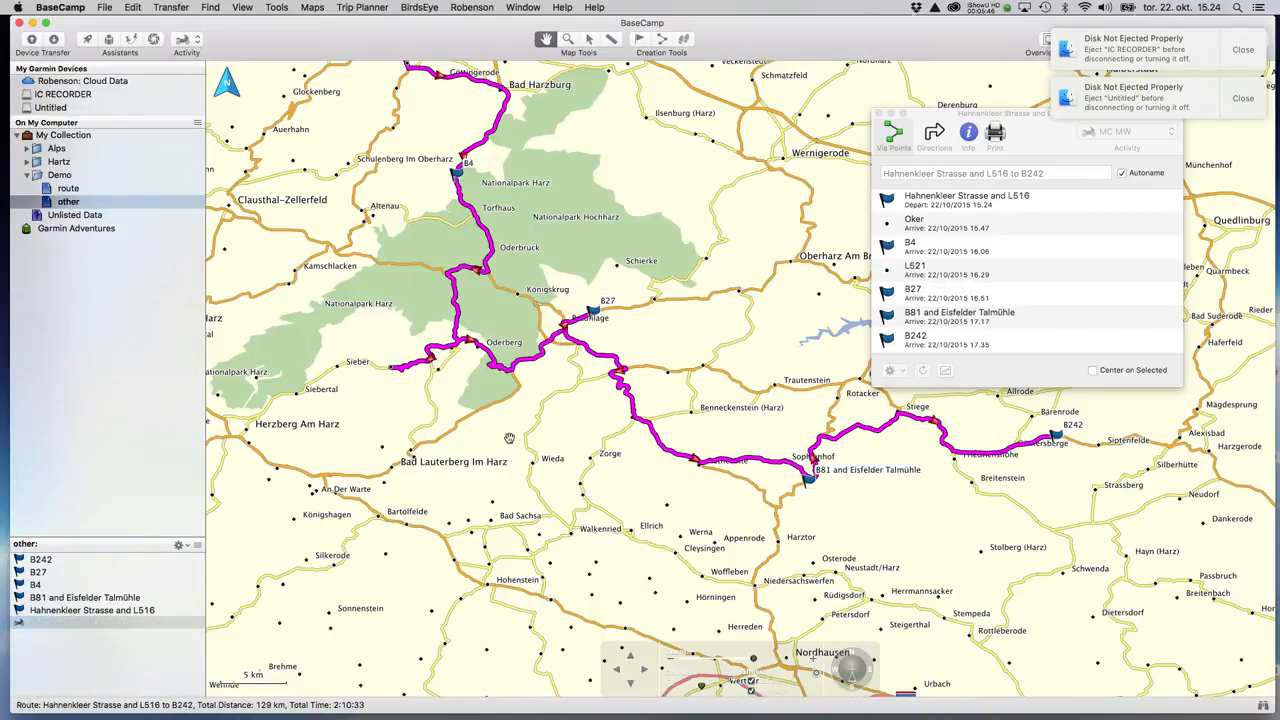
pyautogui.moveTo(491, 358); pyautogui.dragTo(445, 432)
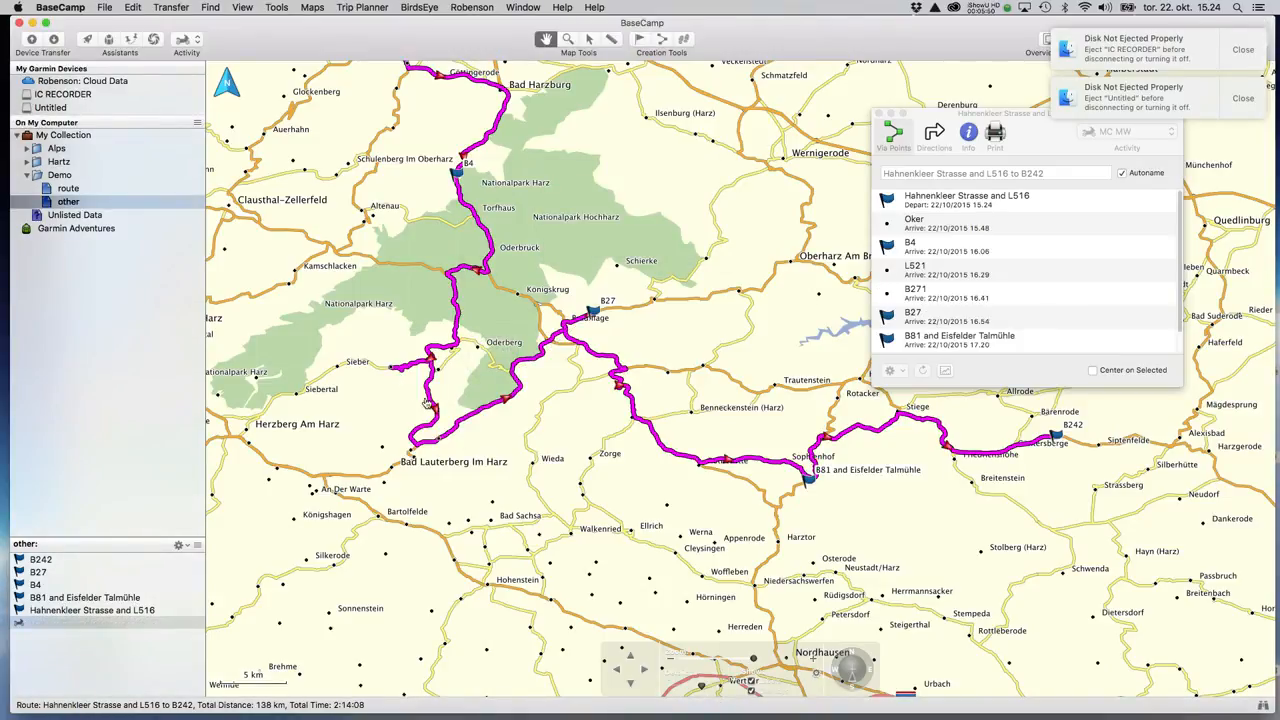
pyautogui.moveTo(430, 398); pyautogui.dragTo(262, 458)
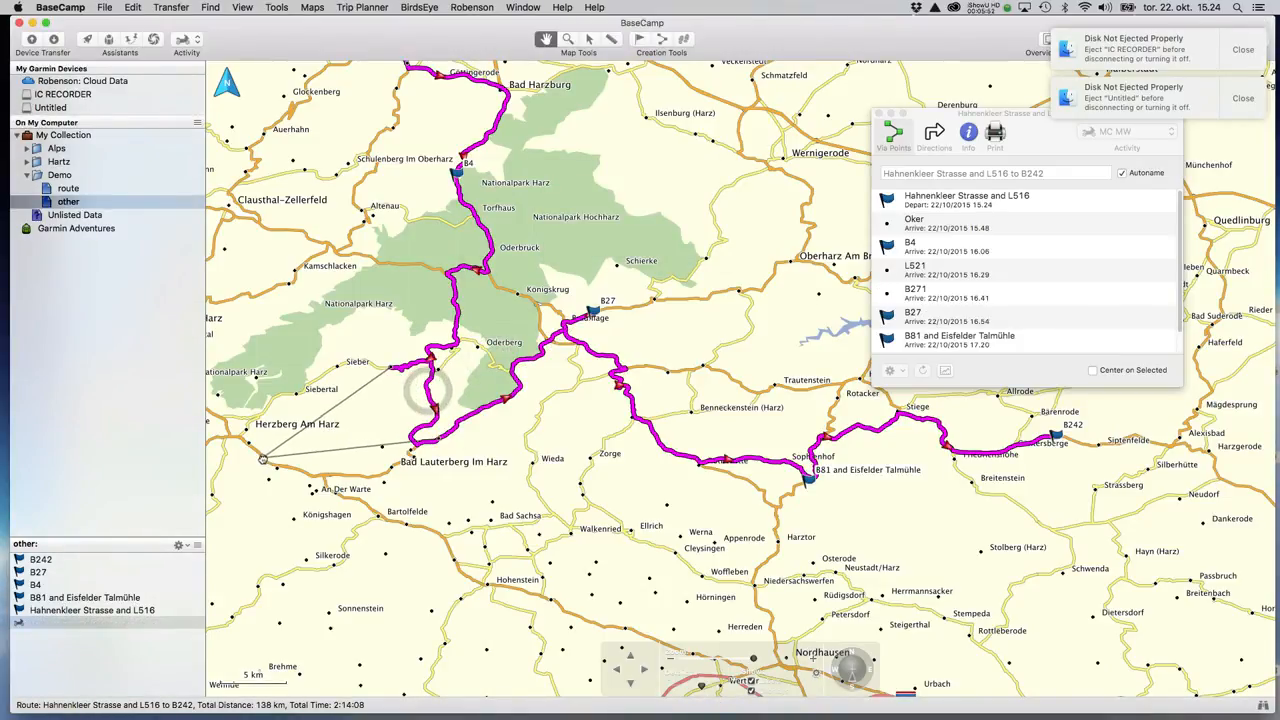
pyautogui.moveTo(608, 485); pyautogui.dragTo(488, 519)
pyautogui.moveTo(491, 396); pyautogui.dragTo(632, 360)
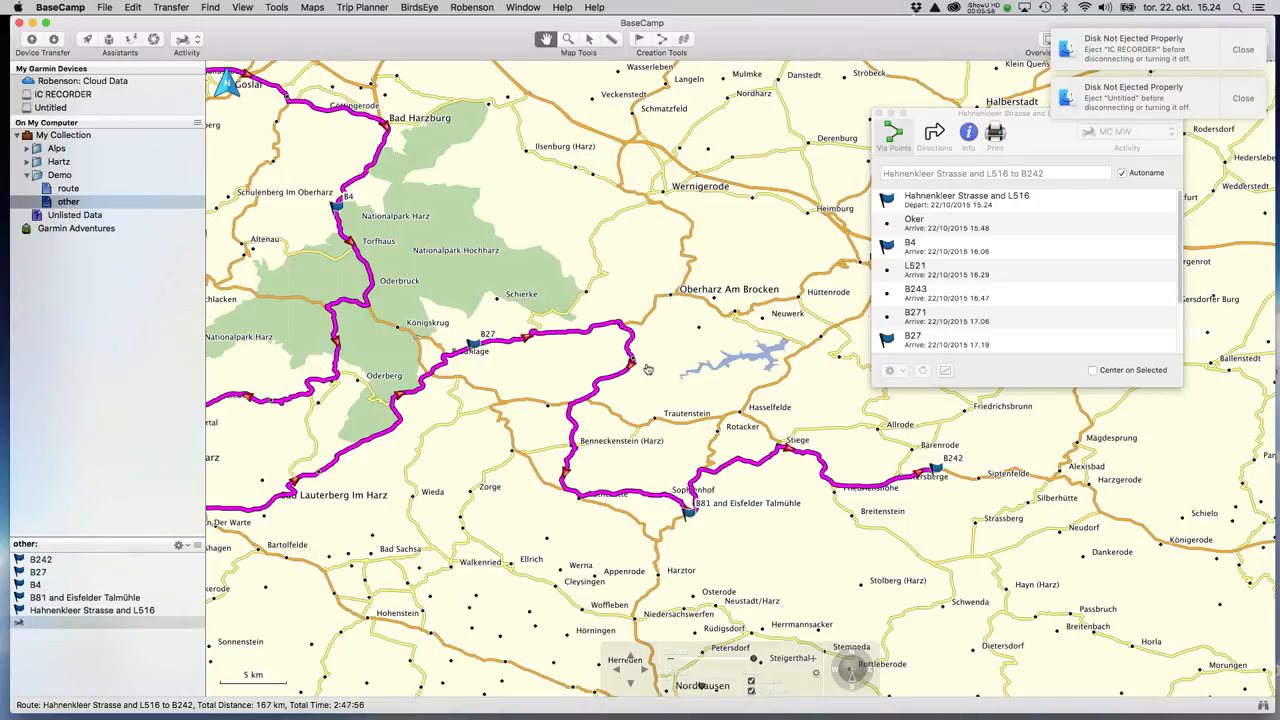
pyautogui.moveTo(779, 544); pyautogui.dragTo(678, 490)
pyautogui.scroll(-2, 678, 488)
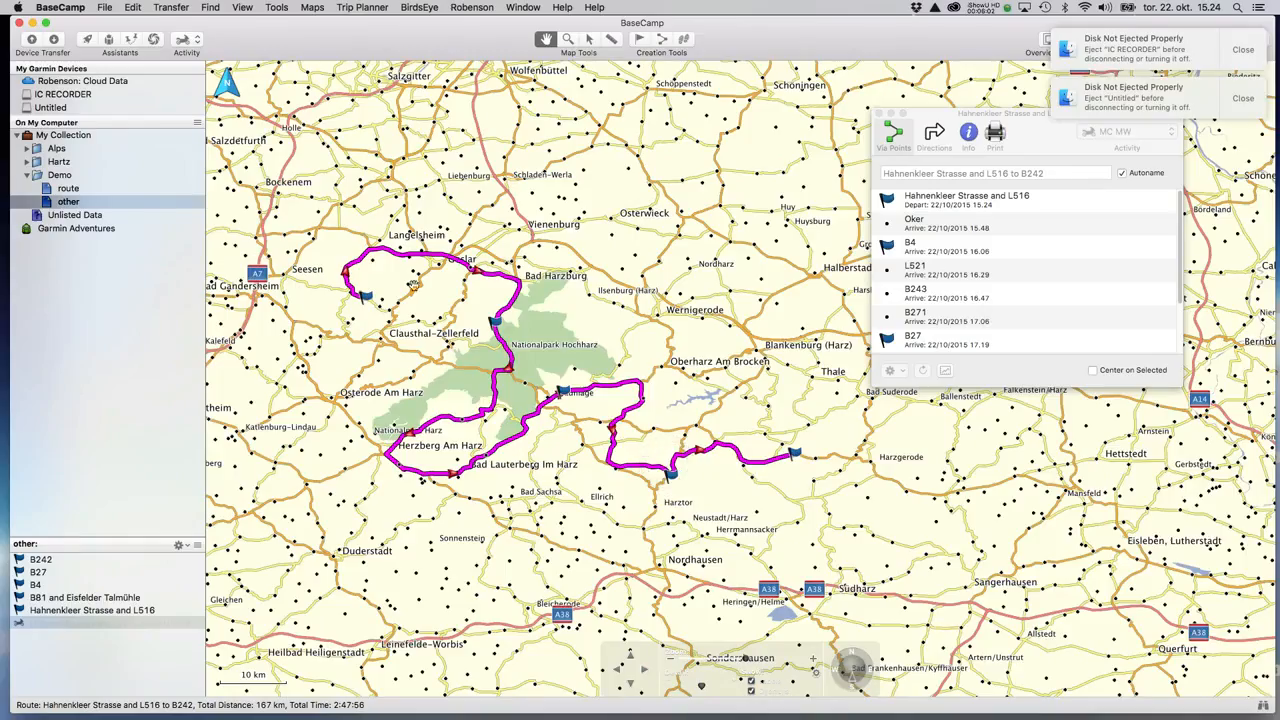
# Open the properties of the Garlebsen to Mansfeld1 route from the Demo route list.
pyautogui.click(68, 188)
pyautogui.click(70, 189)
pyautogui.moveTo(649, 399); pyautogui.dragTo(648, 400)
pyautogui.scroll(-1, 647, 402)
pyautogui.scroll(1, 645, 415)
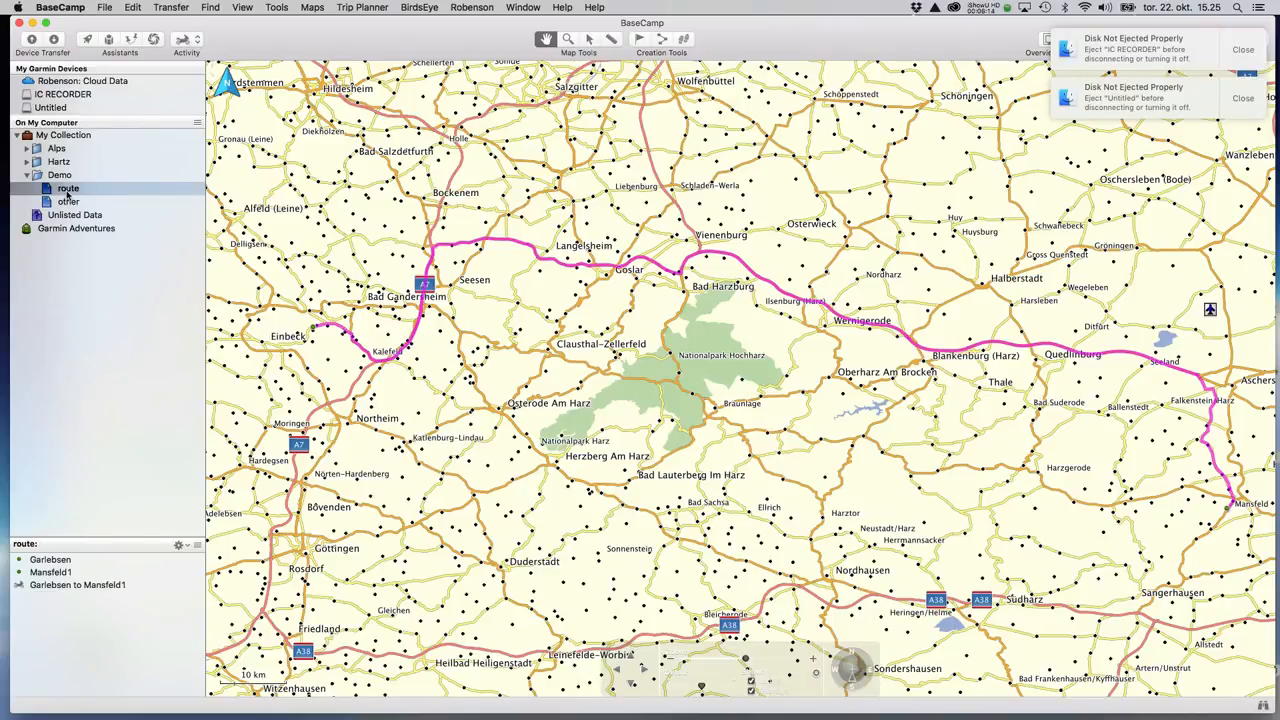
pyautogui.click(63, 587)
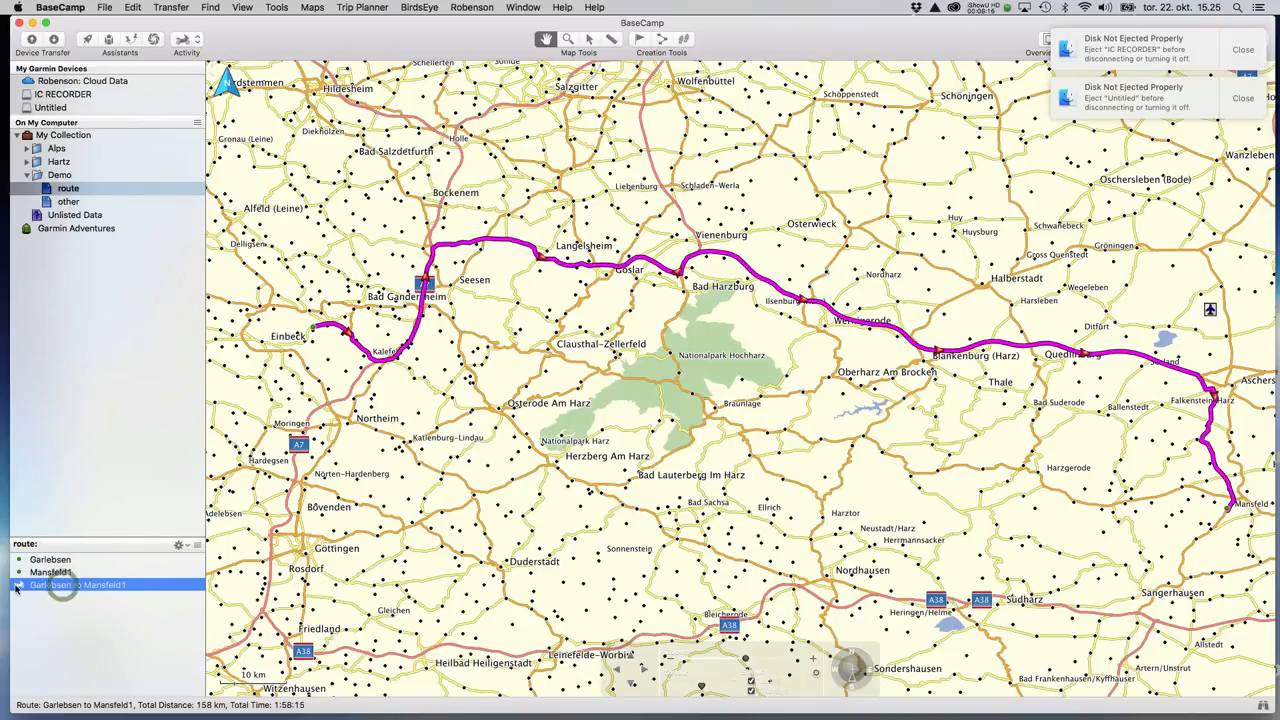
pyautogui.doubleClick(63, 587)
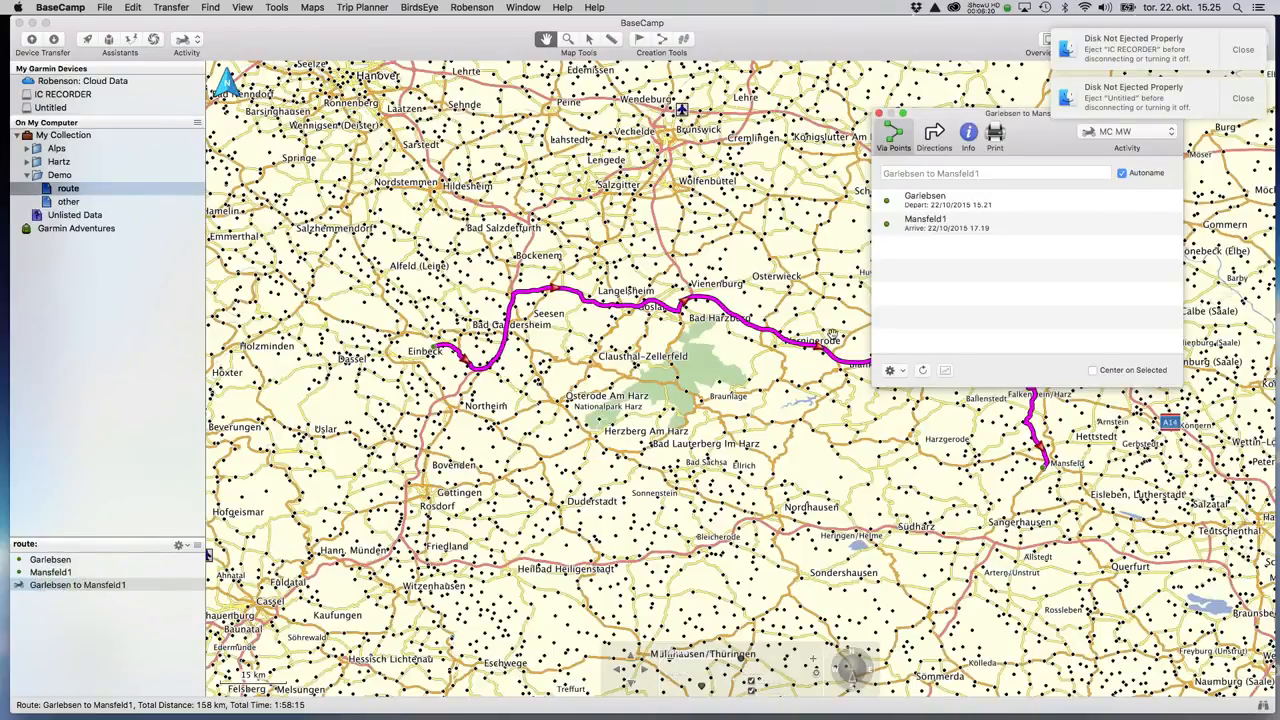
# Set the route colour to Dark Green and show the 'other' list again.
pyautogui.click(967, 140)
pyautogui.click(945, 368)
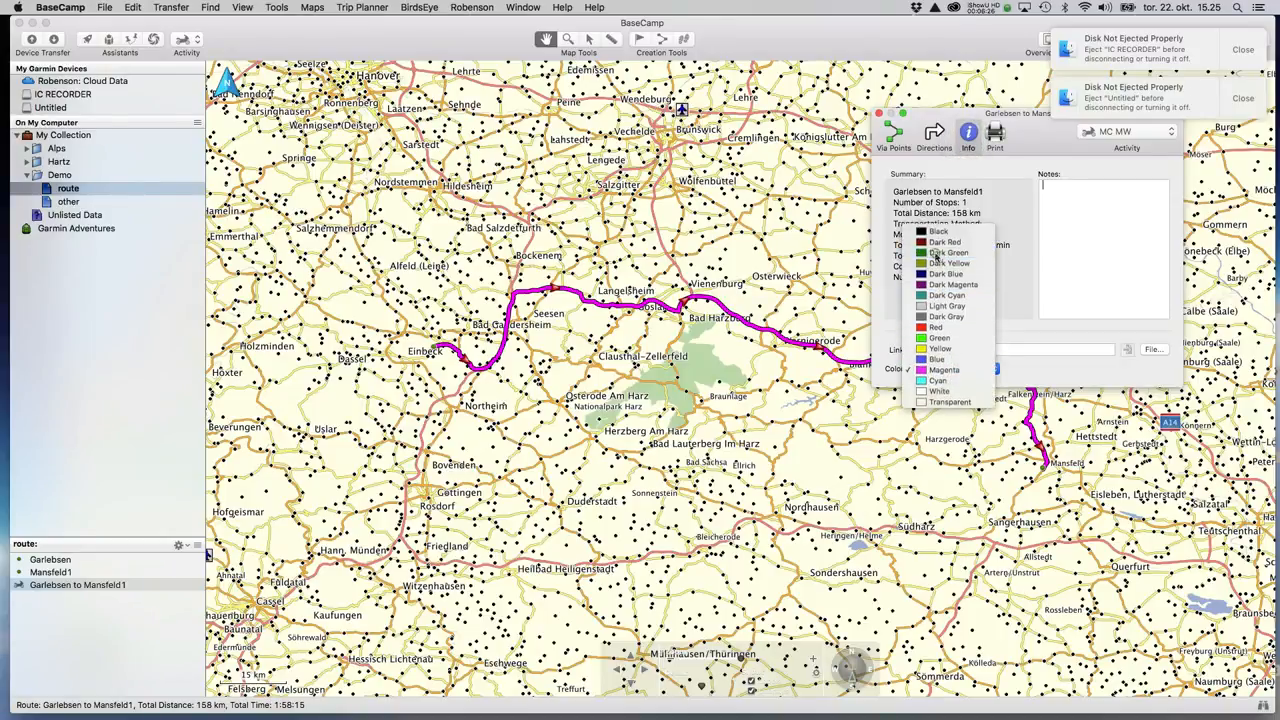
pyautogui.click(935, 251)
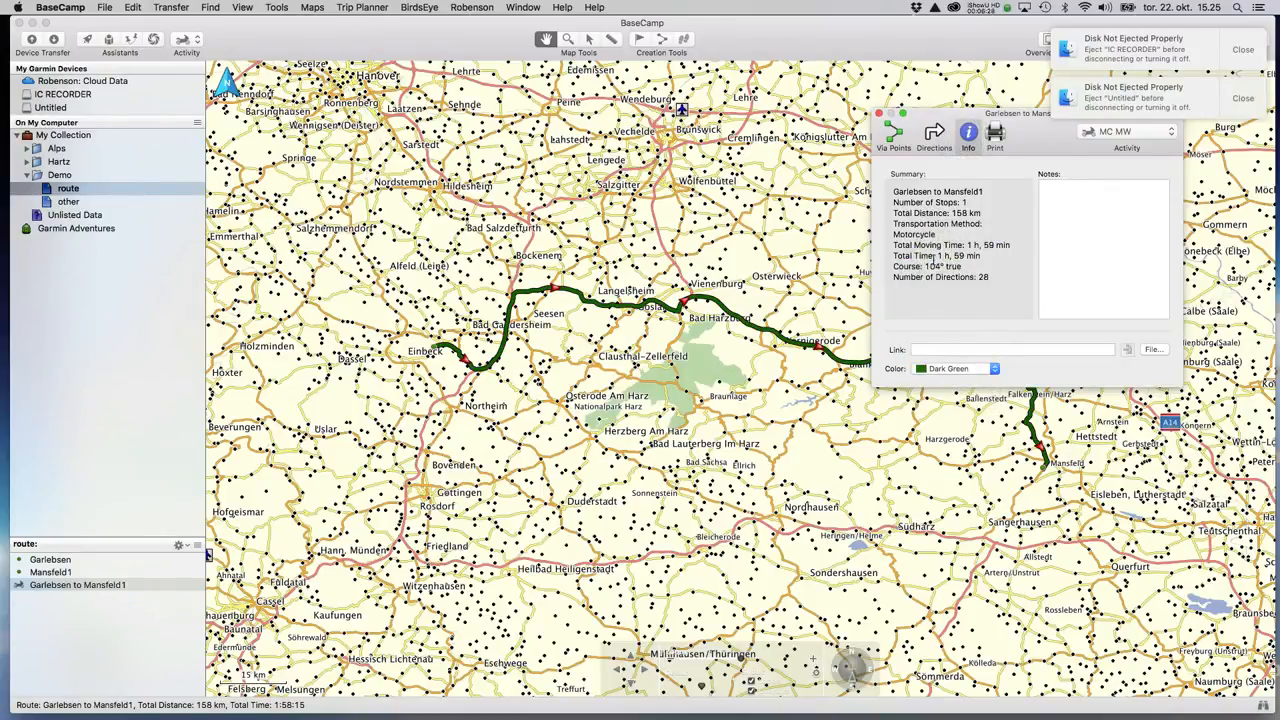
pyautogui.click(68, 203)
pyautogui.click(68, 202)
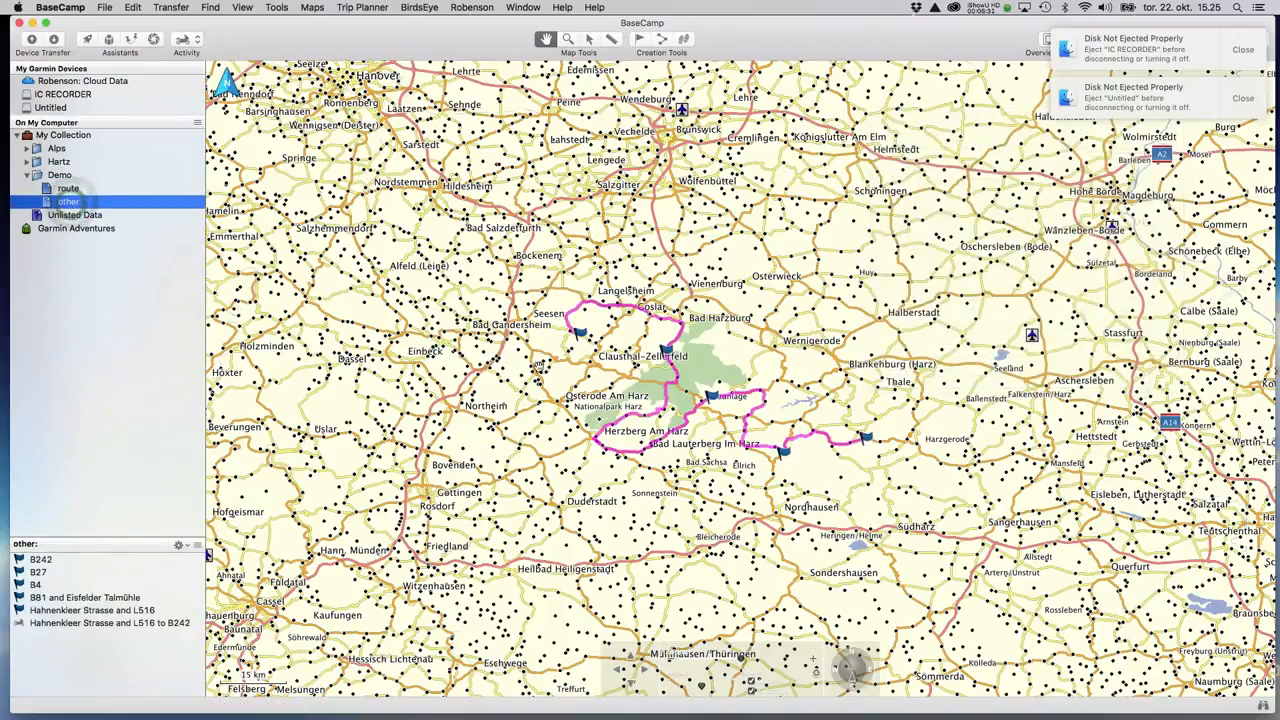
pyautogui.doubleClick(53, 624)
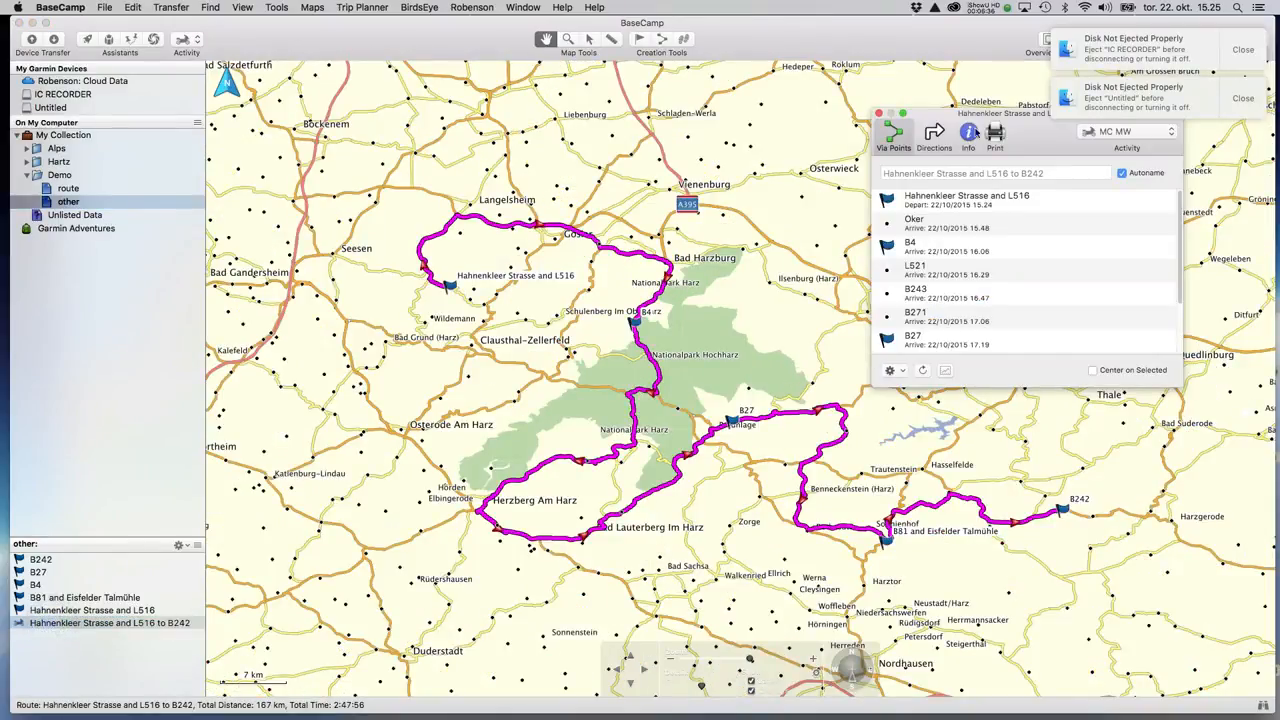
pyautogui.click(970, 134)
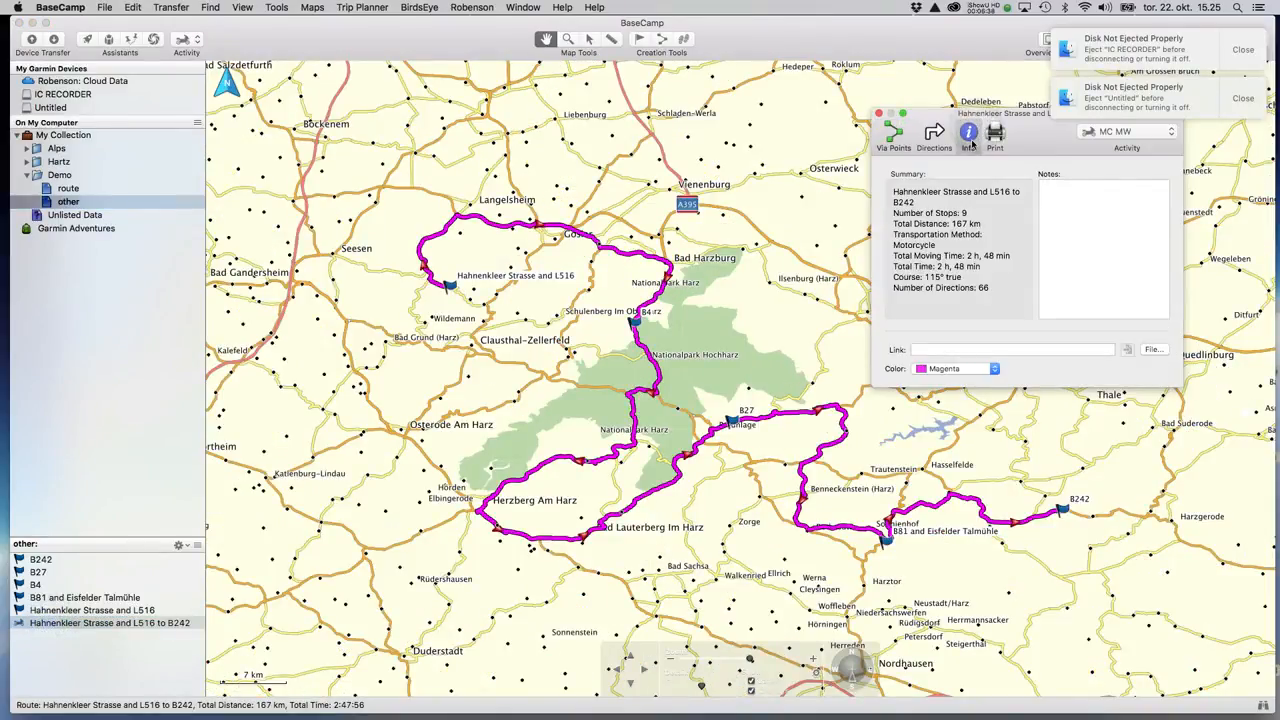
pyautogui.click(951, 369)
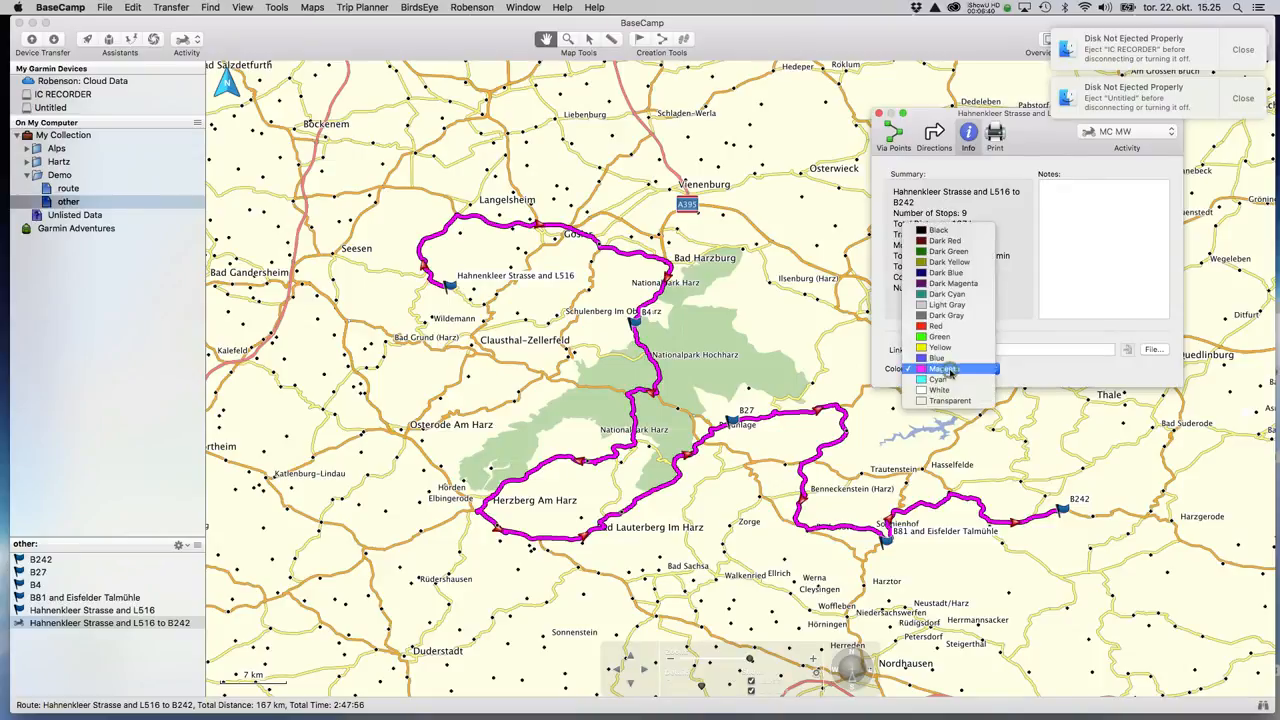
pyautogui.click(937, 331)
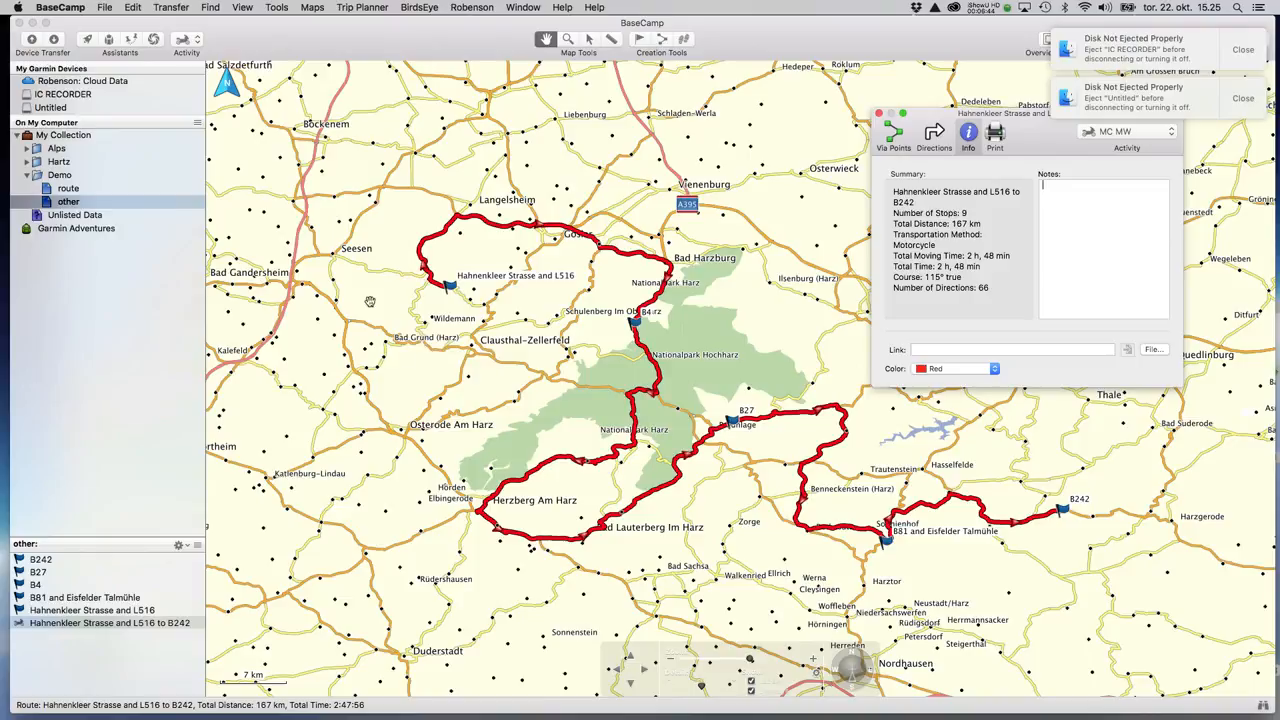
pyautogui.click(59, 180)
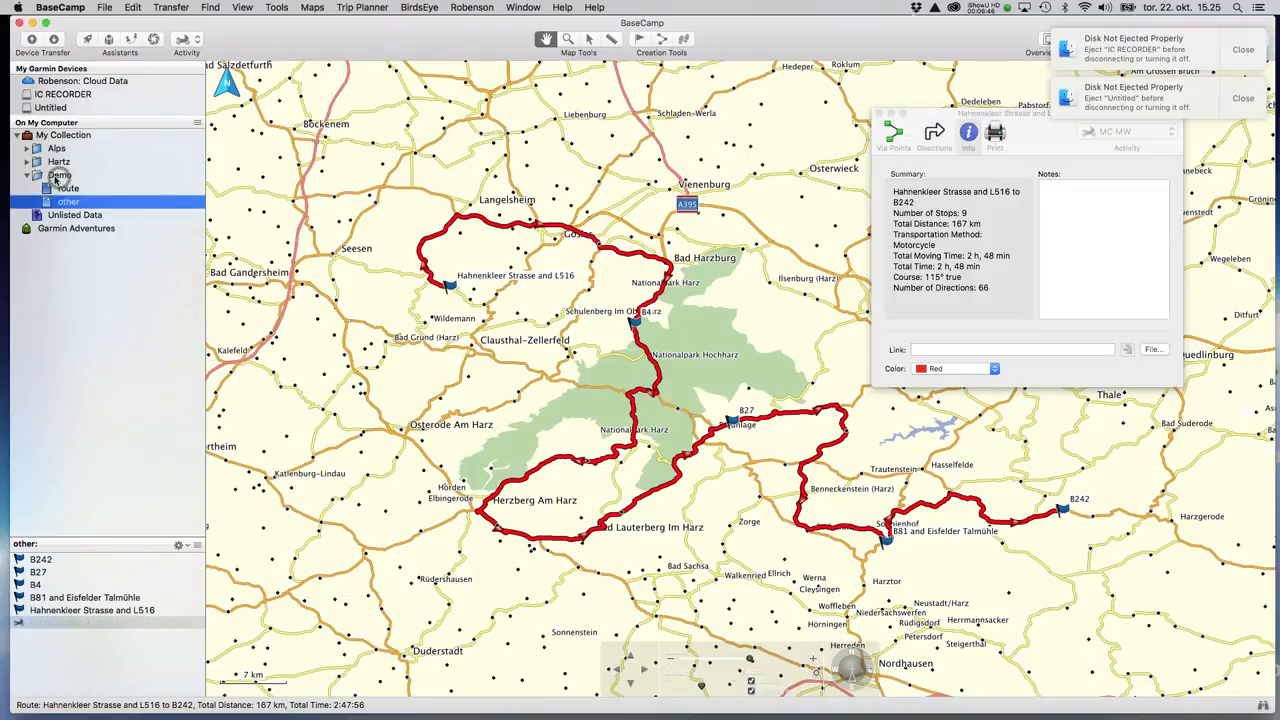
pyautogui.click(59, 176)
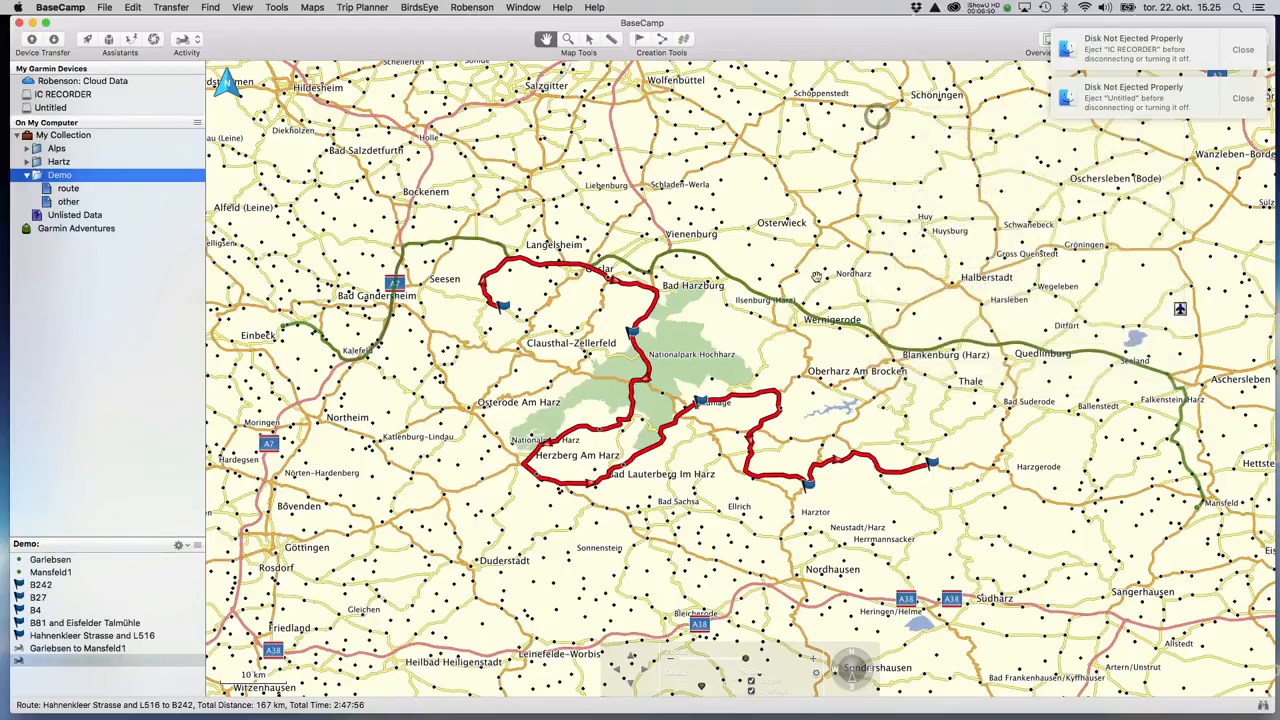
pyautogui.moveTo(721, 336); pyautogui.dragTo(747, 331)
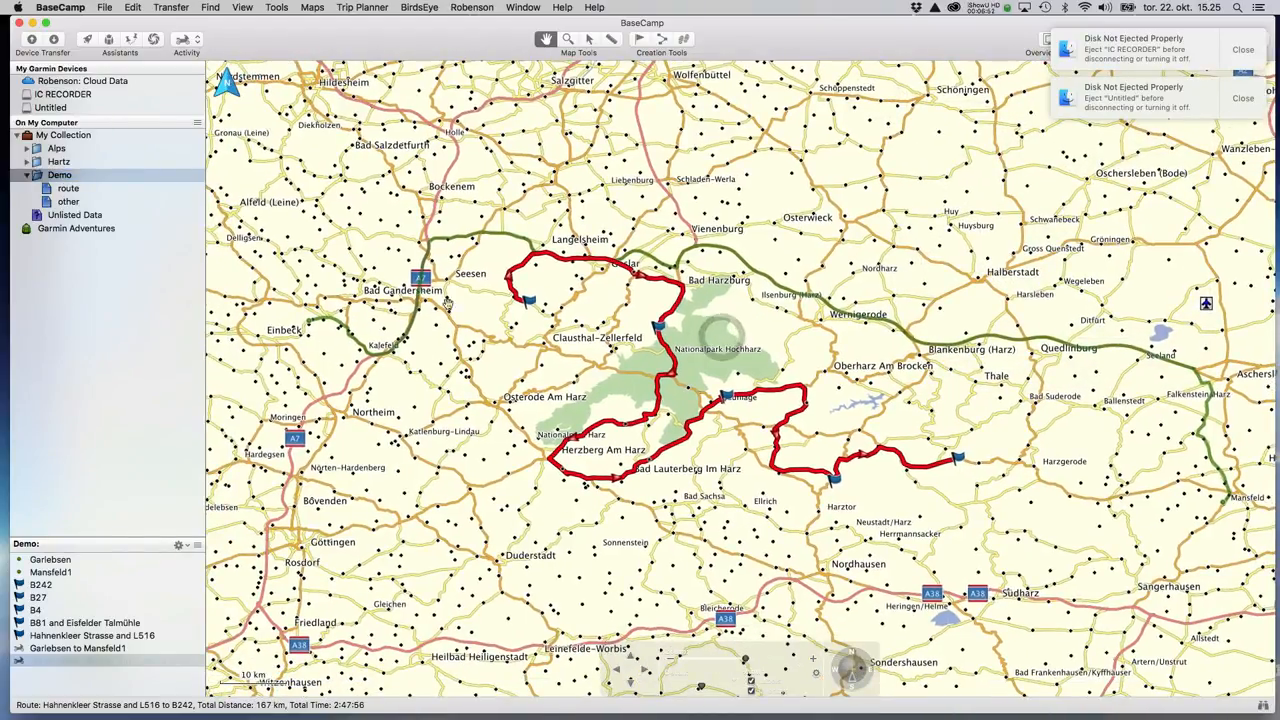
pyautogui.moveTo(1046, 418); pyautogui.dragTo(1006, 364)
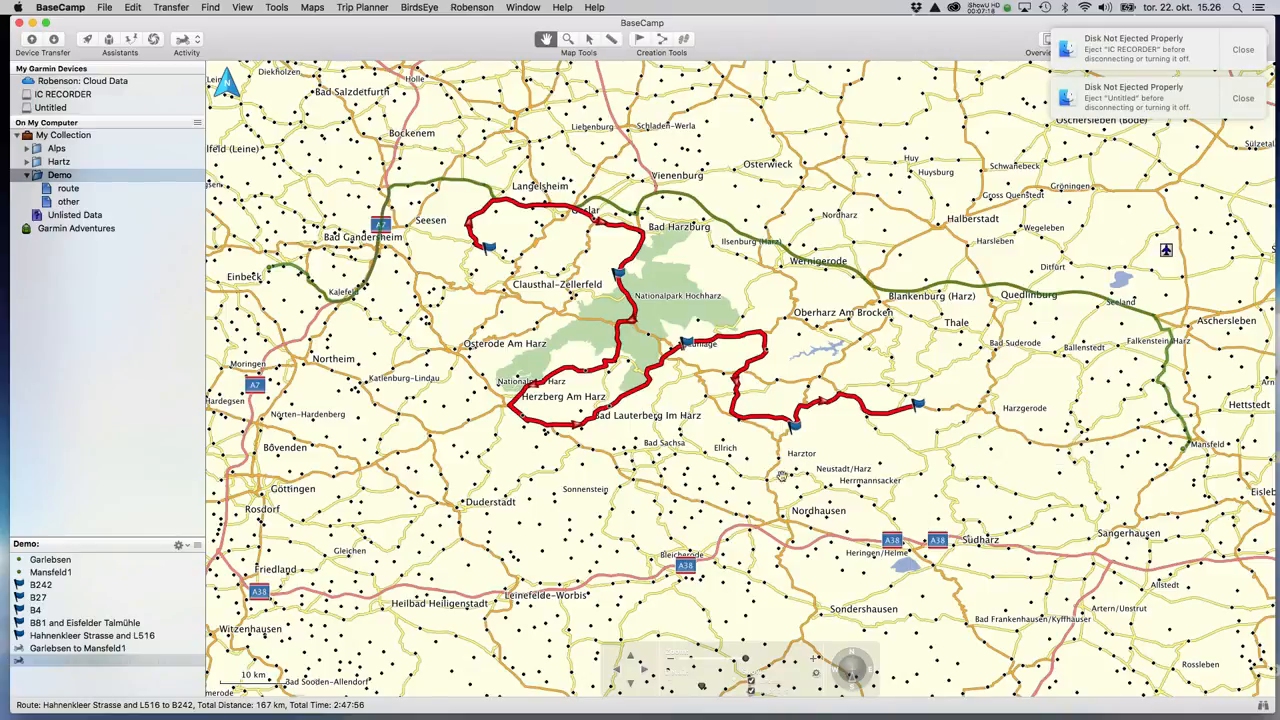
# Rename the Garlebsen to Mansfeld1 route in the route folder to 'main'.
pyautogui.click(62, 188)
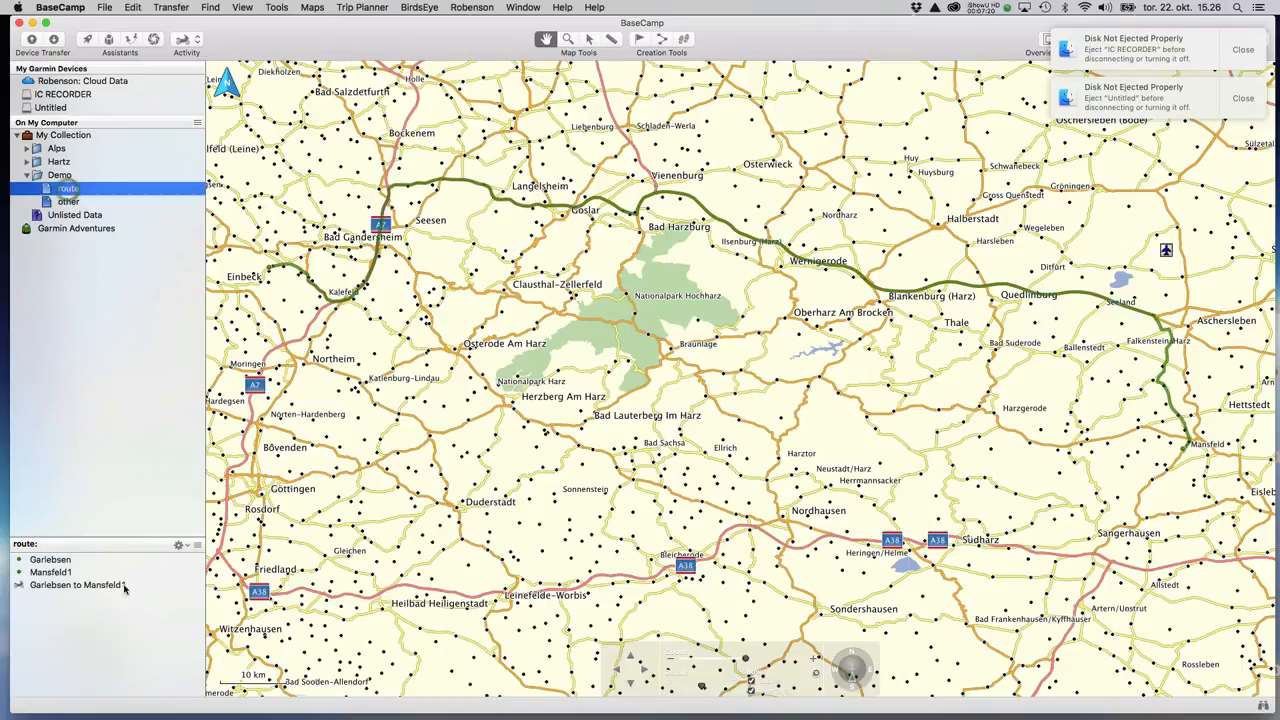
pyautogui.click(65, 586)
pyautogui.click(60, 588)
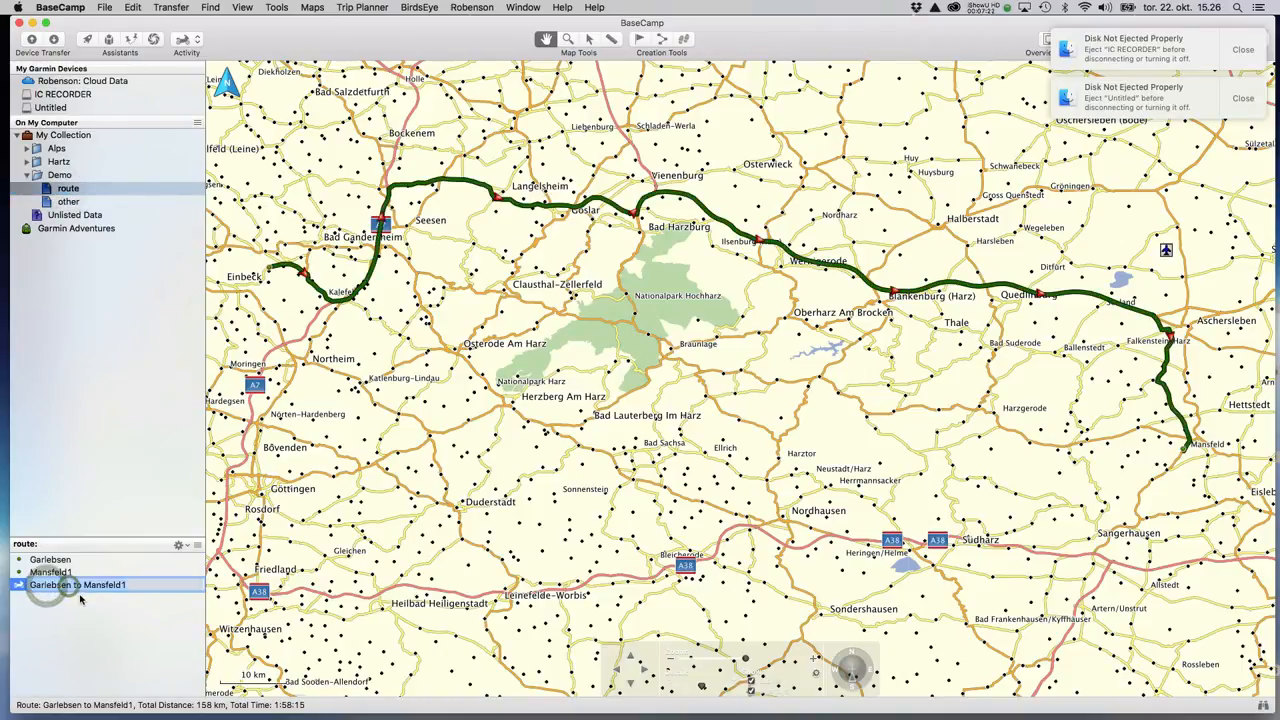
pyautogui.write('Ro')
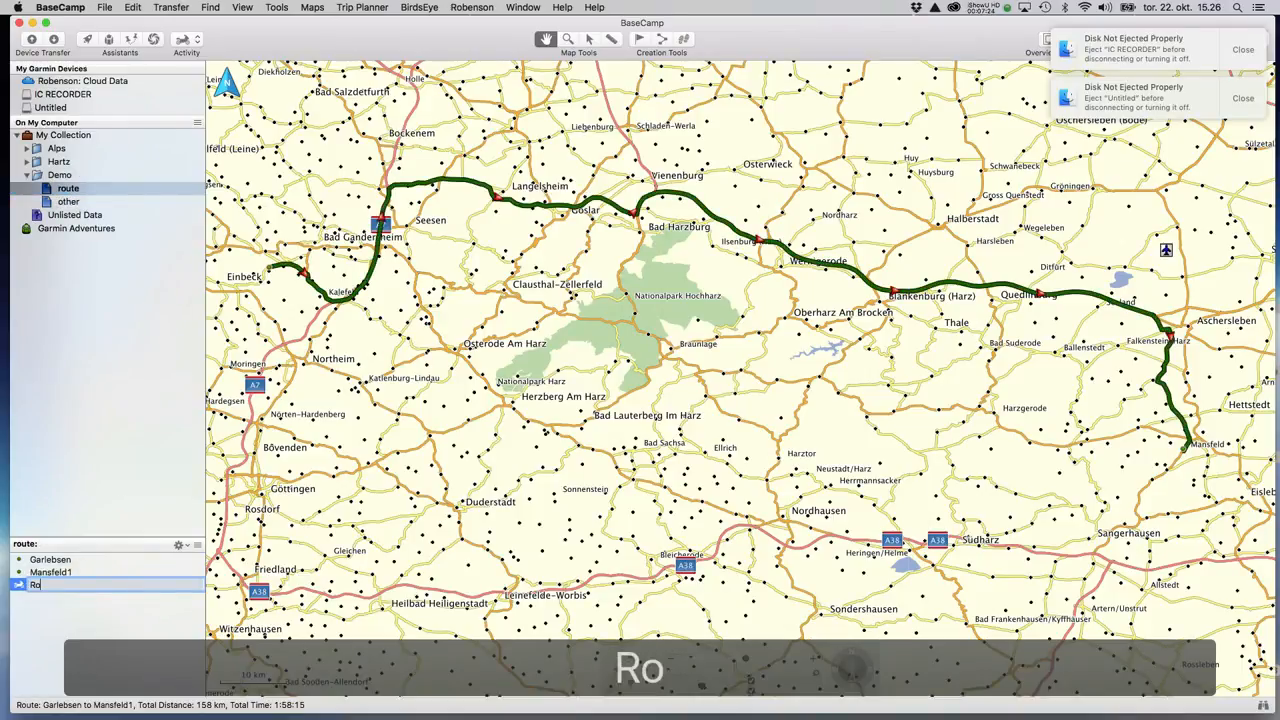
pyautogui.press('BackSpace')
pyautogui.press('BackSpace')
pyautogui.write('main')
pyautogui.press('Return')
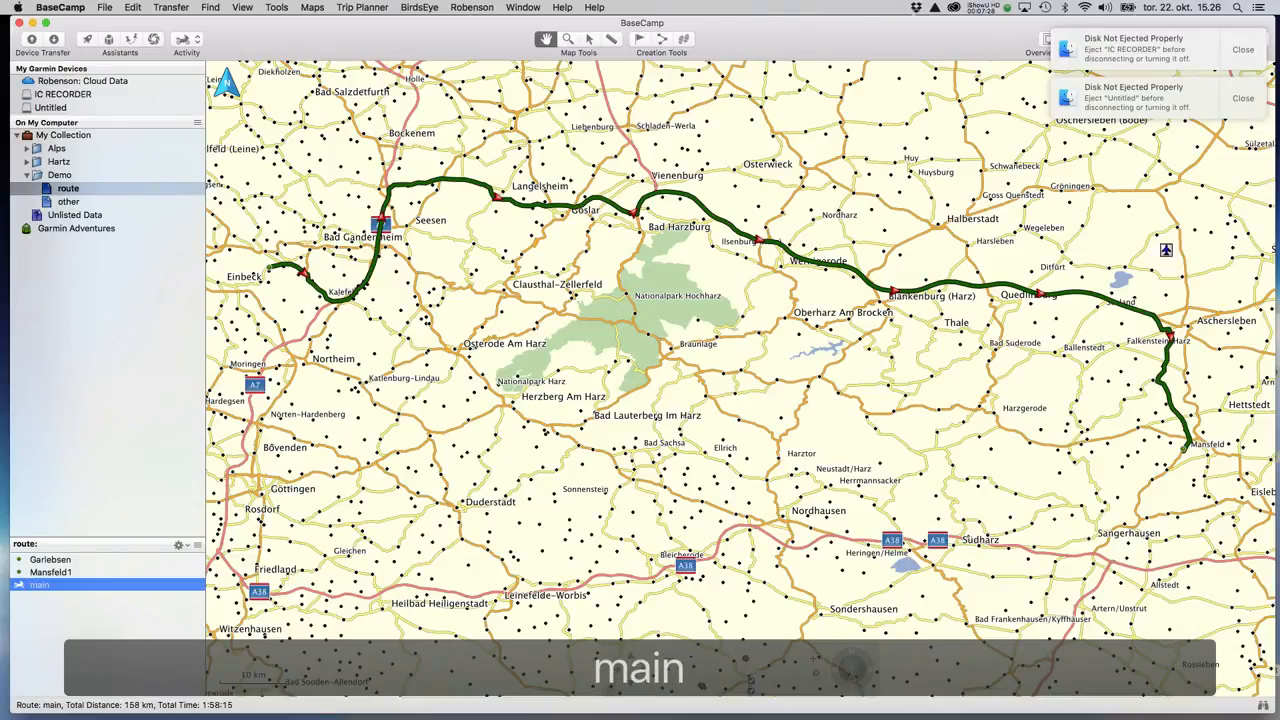
# Rename the Hahnenkleer Strasse and L516 to B242 route in the other folder to 'insert'.
pyautogui.click(68, 201)
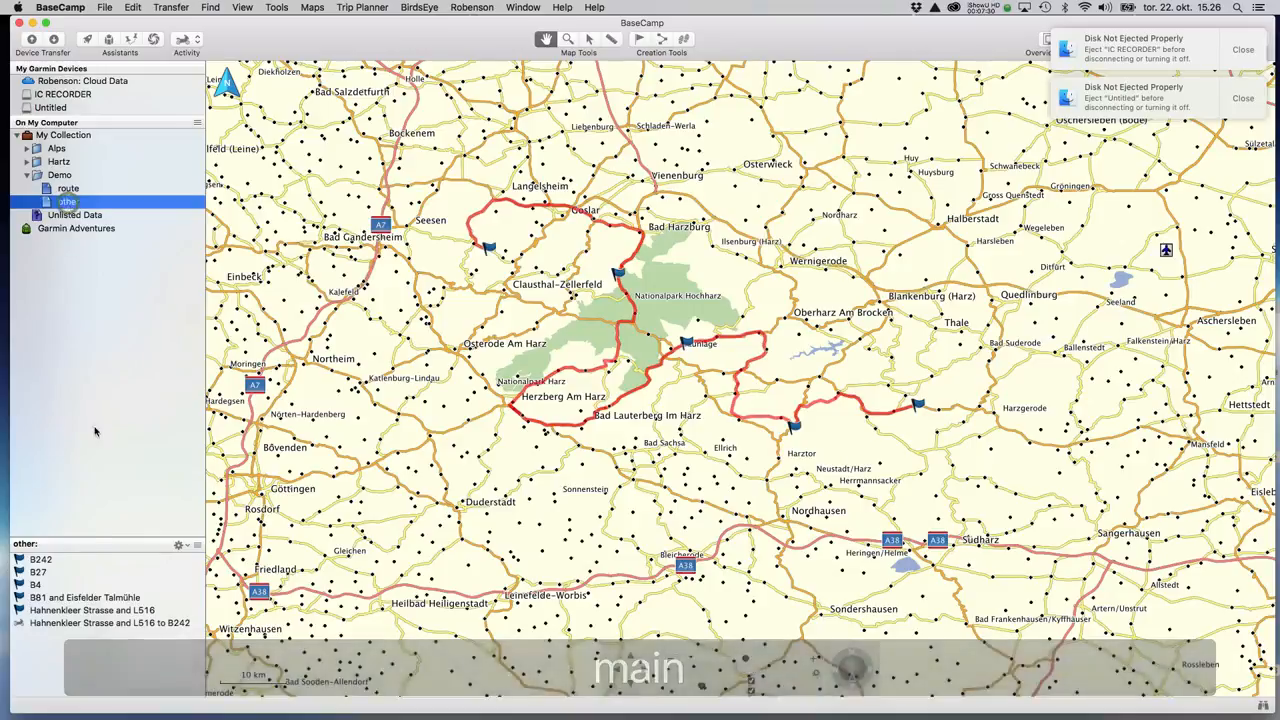
pyautogui.click(70, 623)
pyautogui.click(68, 623)
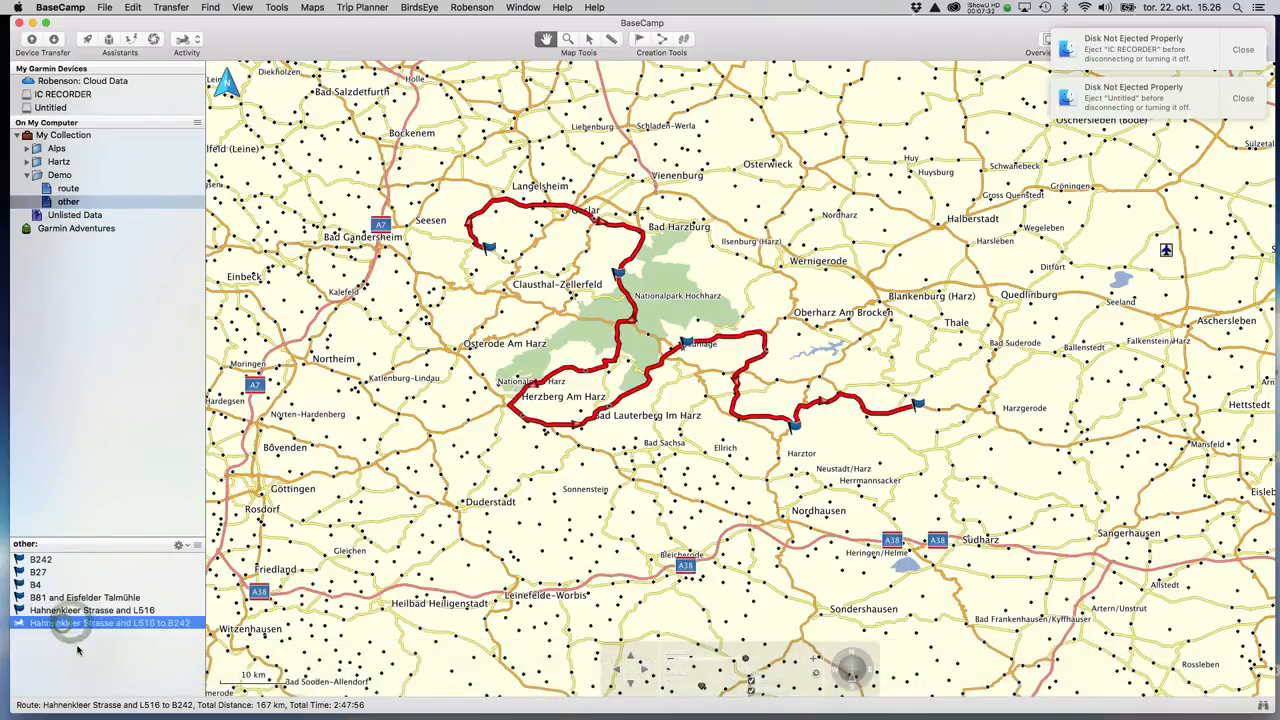
pyautogui.write('inser')
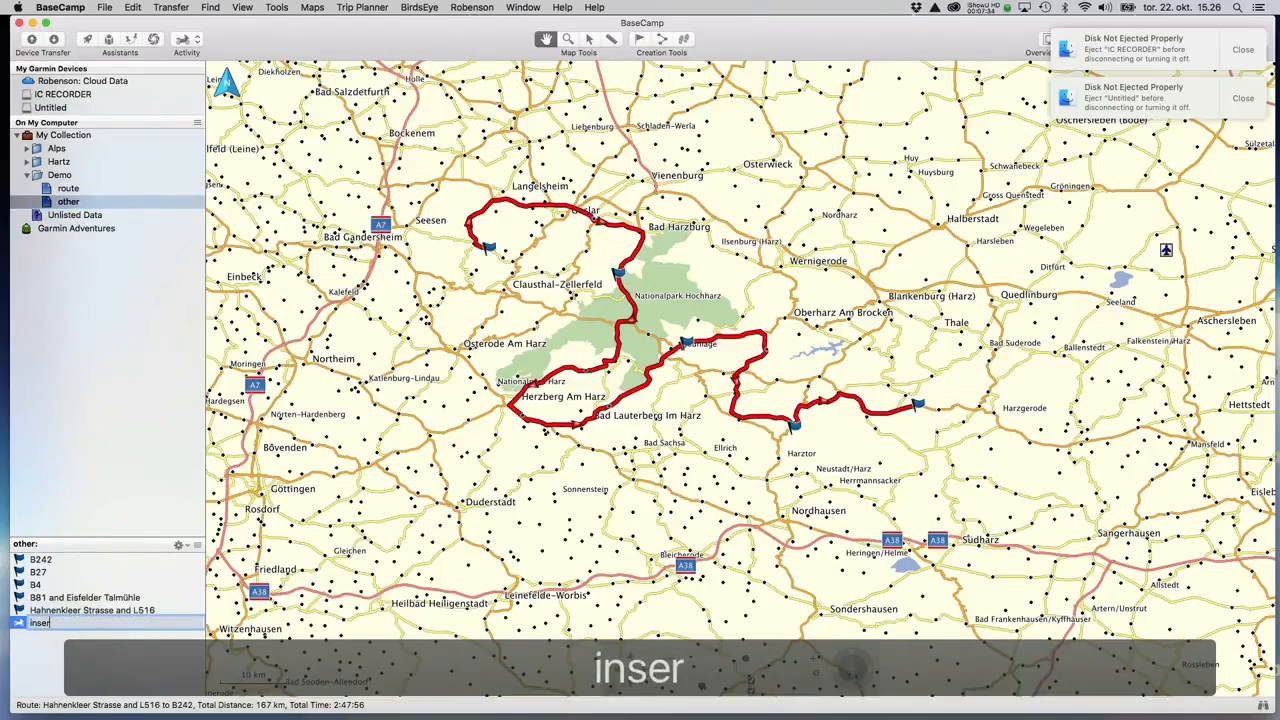
pyautogui.write('t')
pyautogui.press('Return')
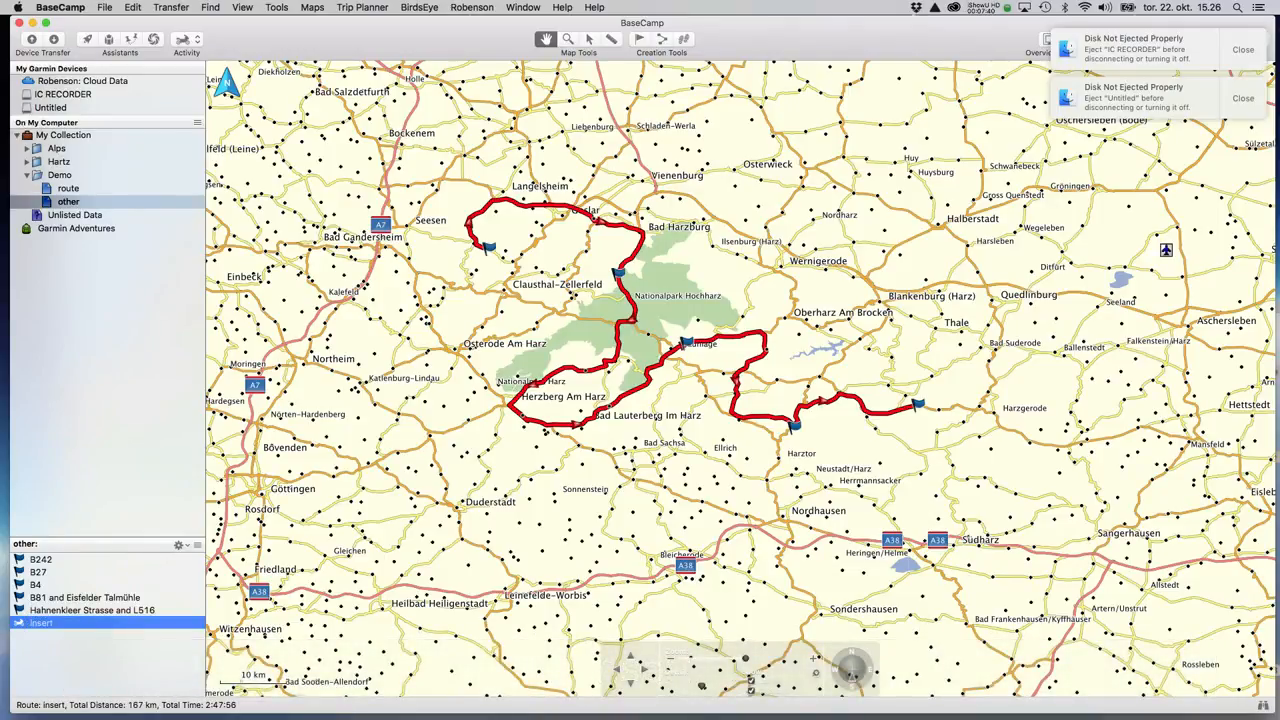
# Dismiss the two disk warning notifications and show the Demo folder's contents.
pyautogui.click(1236, 50)
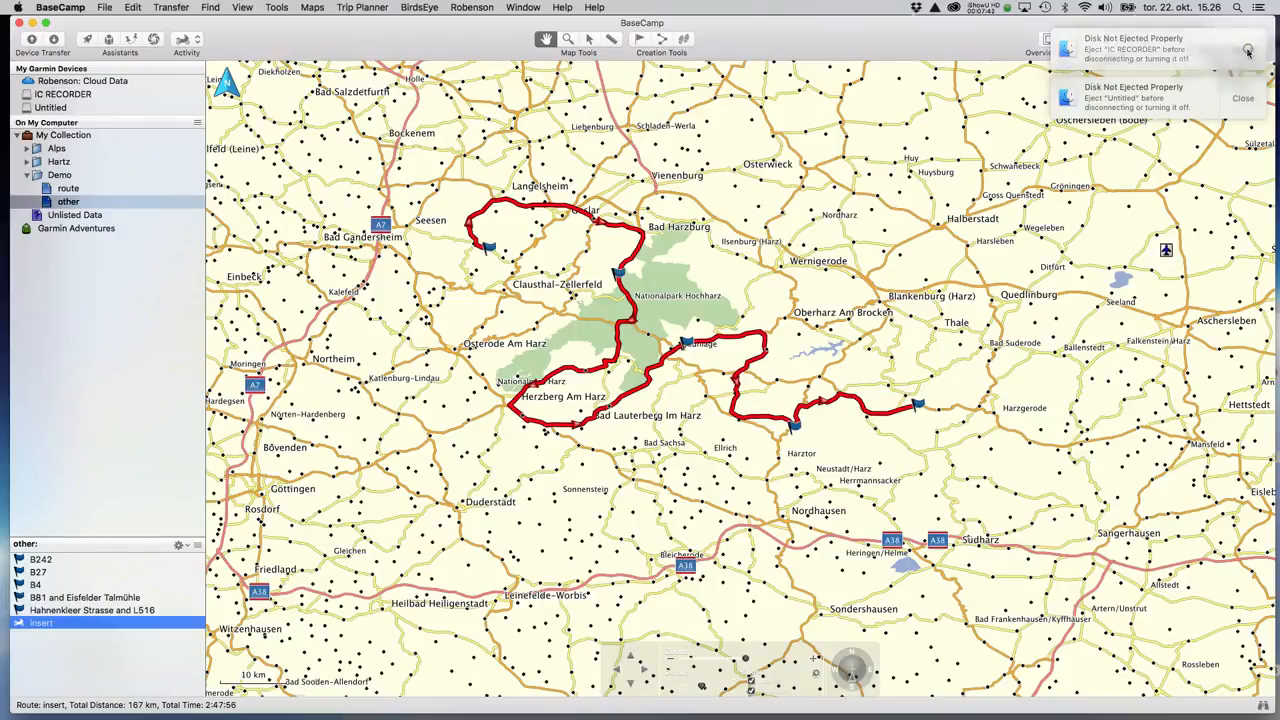
pyautogui.click(1240, 50)
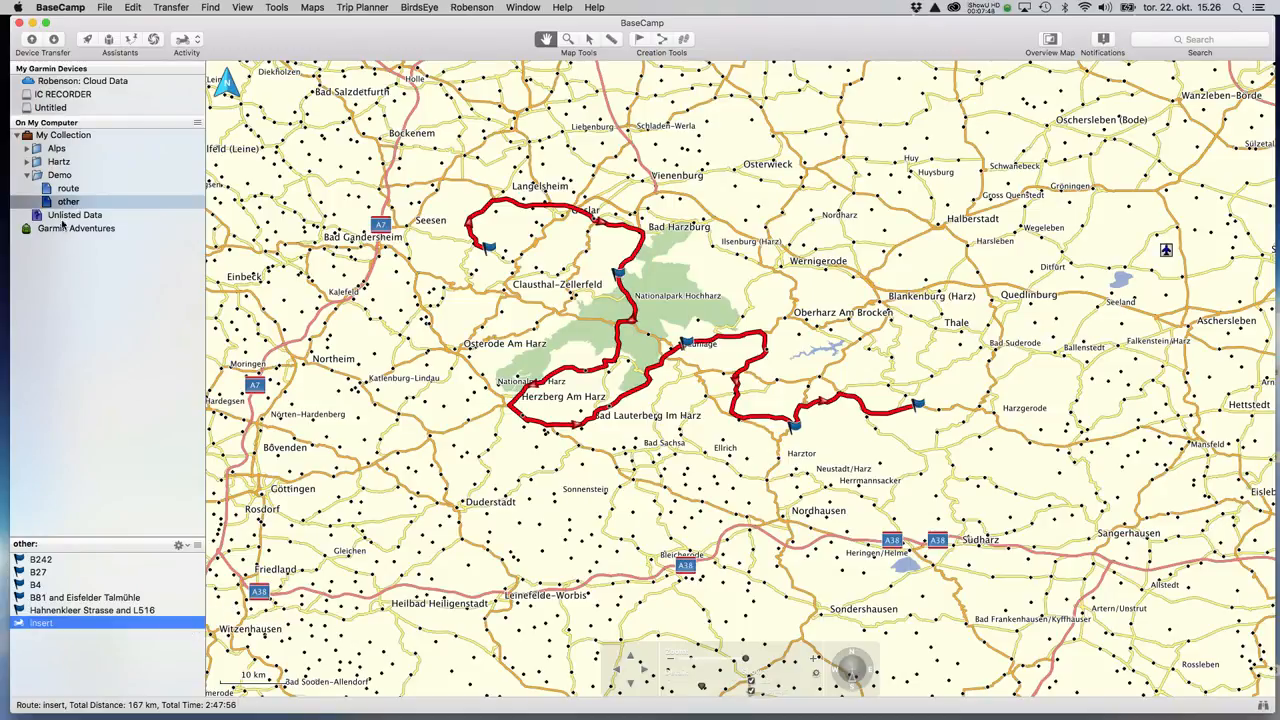
pyautogui.click(60, 176)
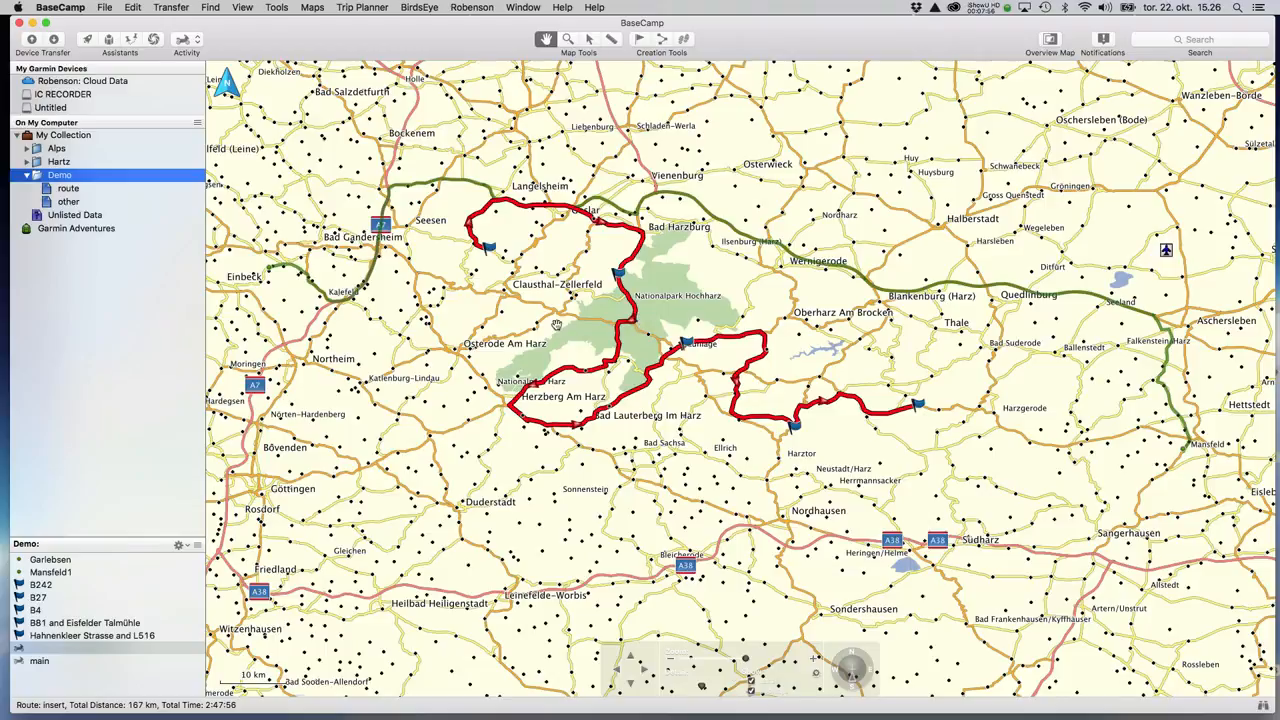
# Duplicate the main route without its waypoints and name the copy 'mainbak'.
pyautogui.click(68, 189)
pyautogui.click(40, 586)
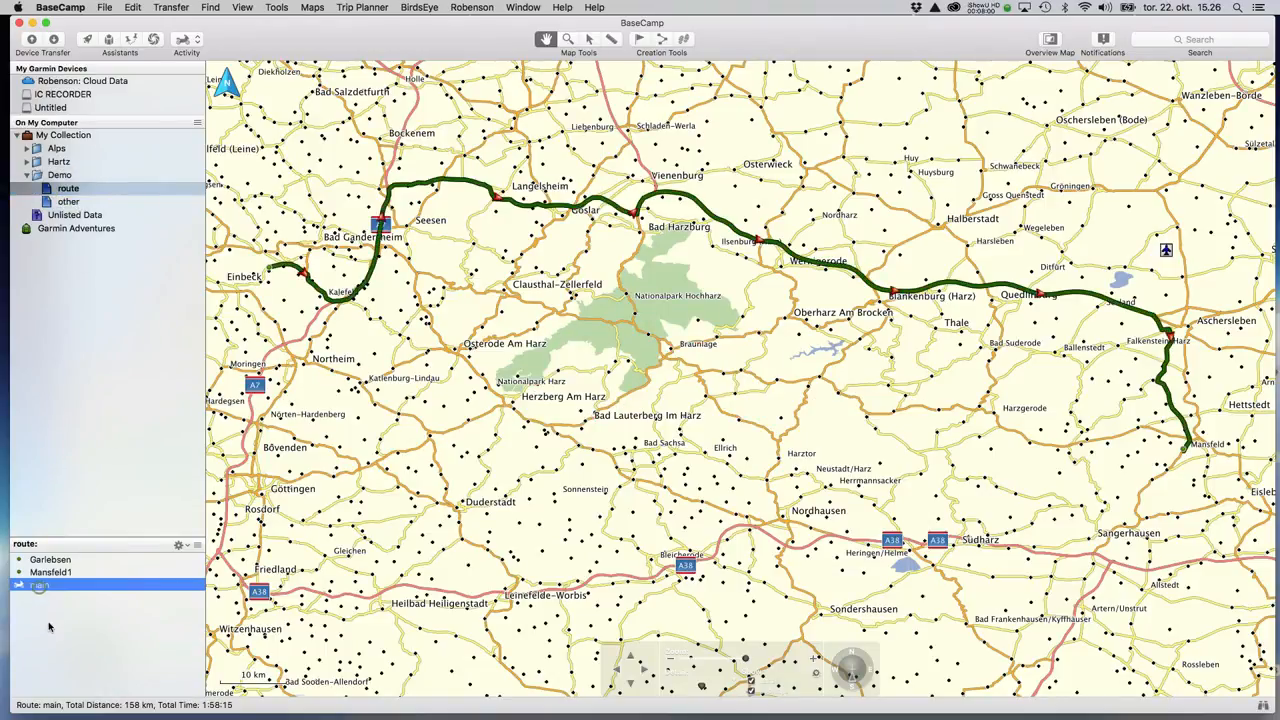
pyautogui.rightClick(38, 586)
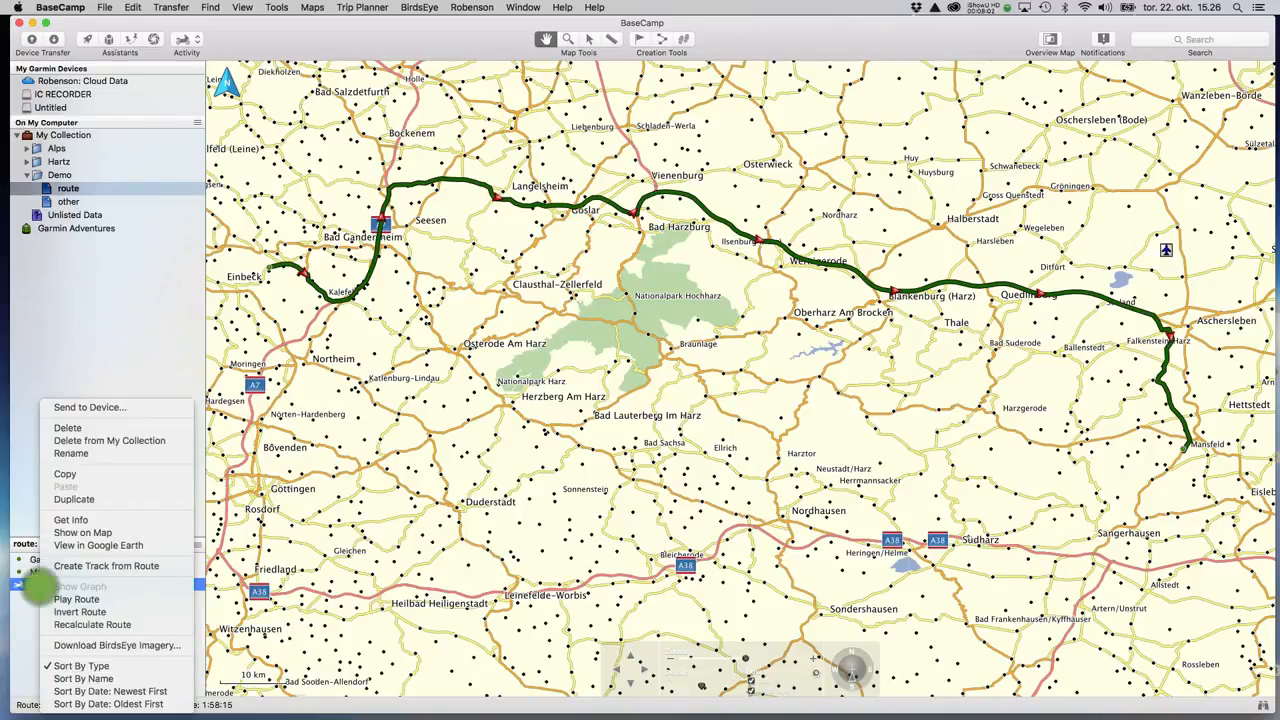
pyautogui.click(88, 500)
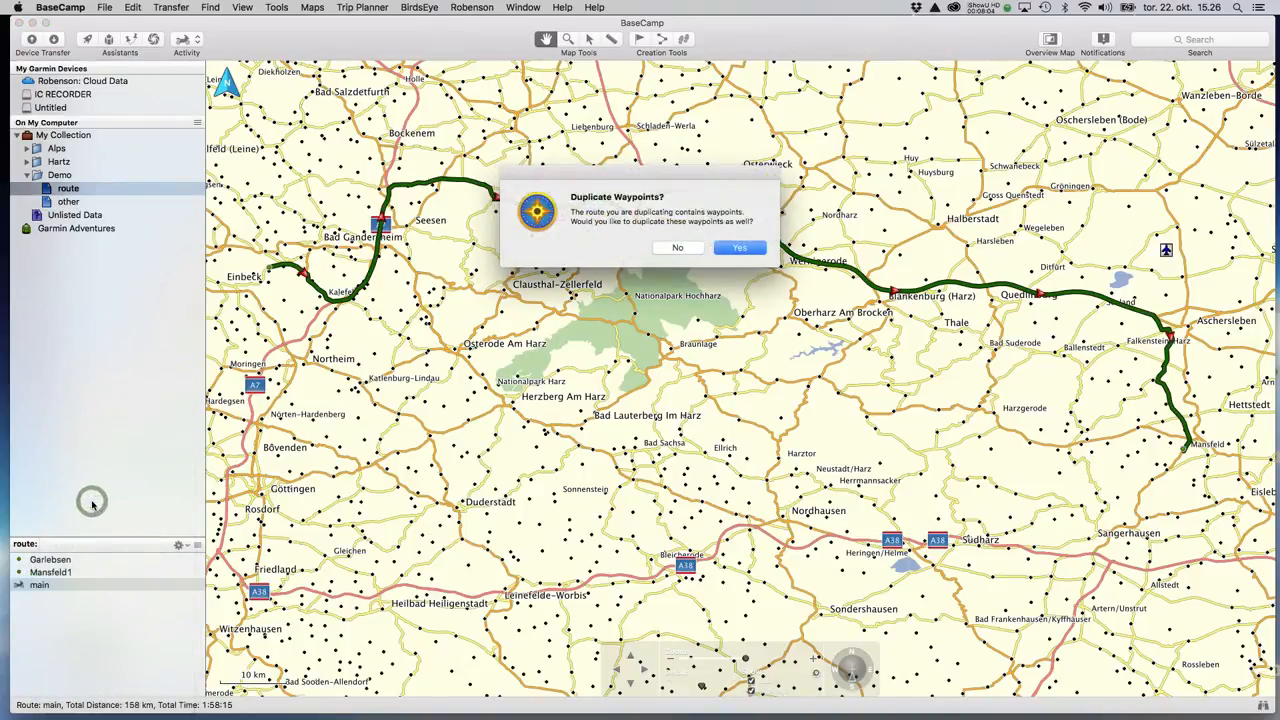
pyautogui.click(689, 248)
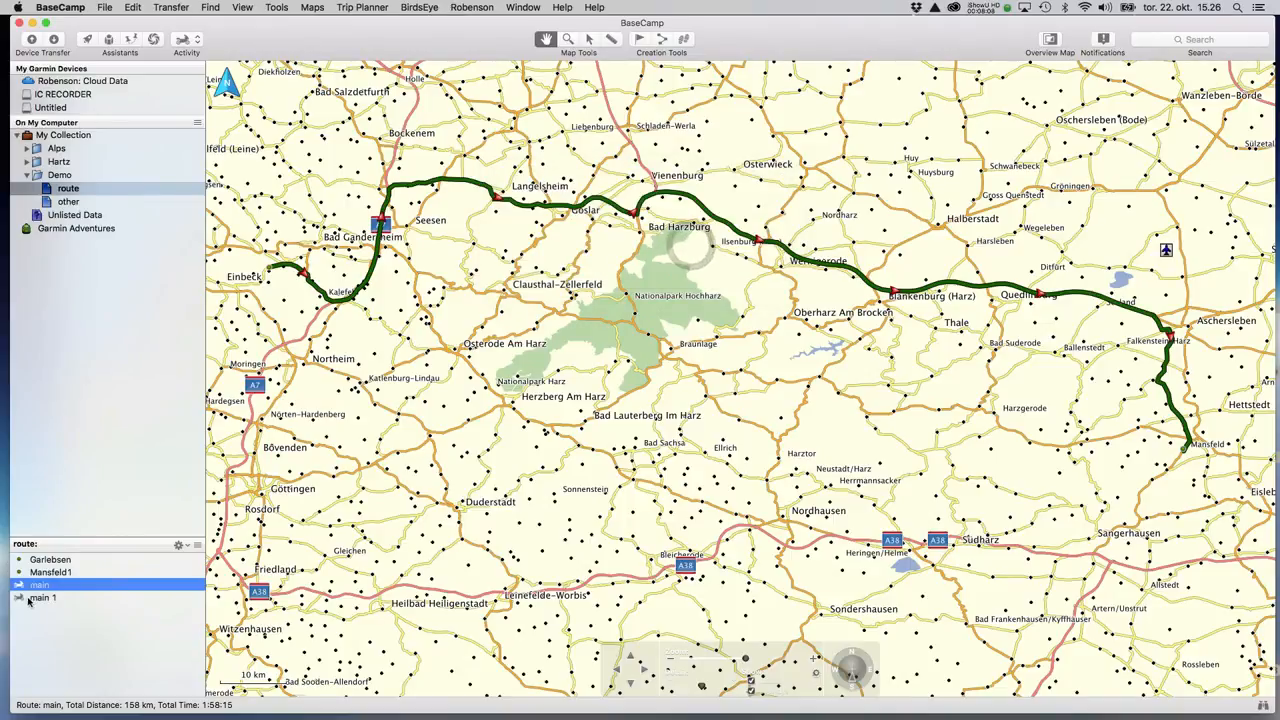
pyautogui.click(42, 598)
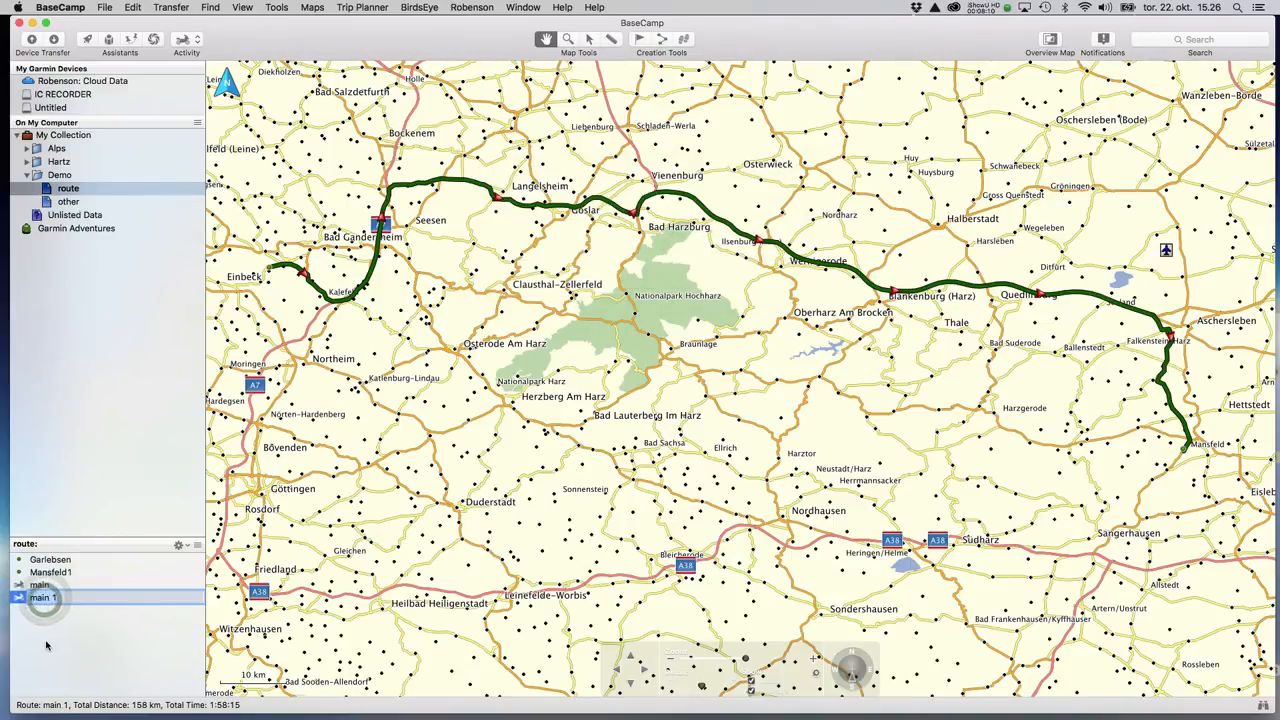
pyautogui.write('mainbak')
pyautogui.press('Return')
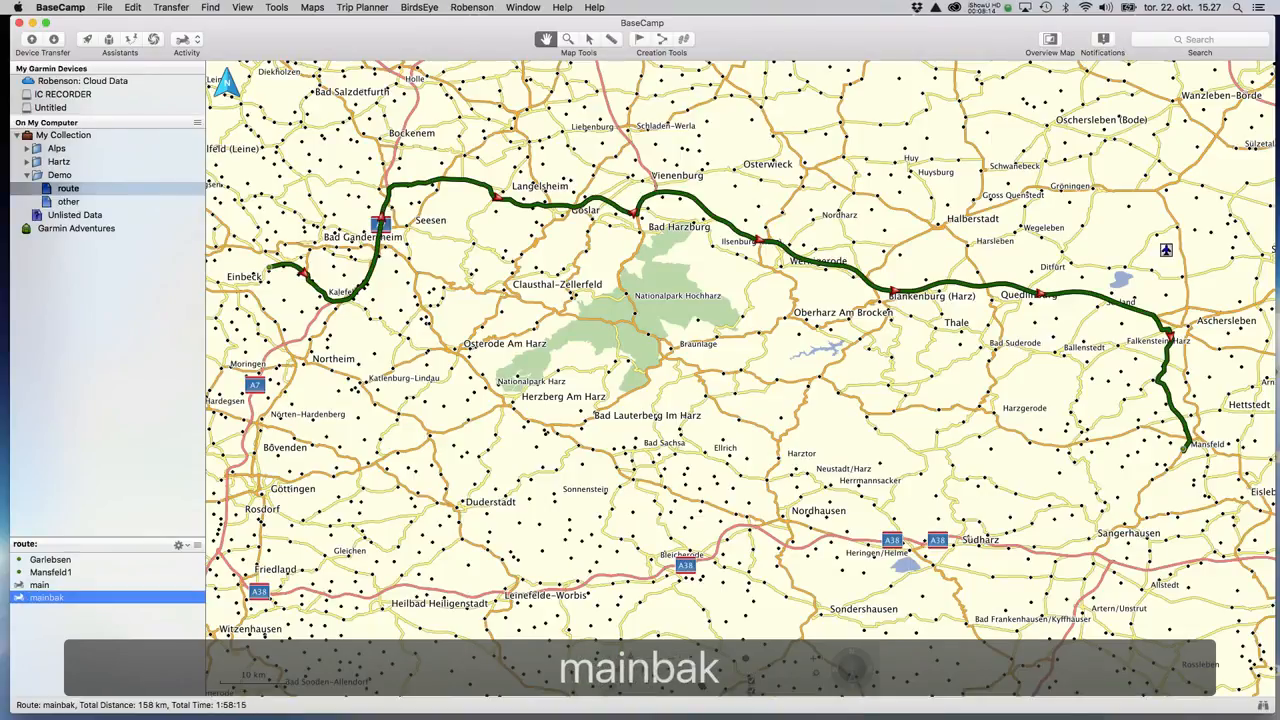
# Duplicate the insert route without its waypoints and rename the copy 'insertbak'.
pyautogui.click(68, 201)
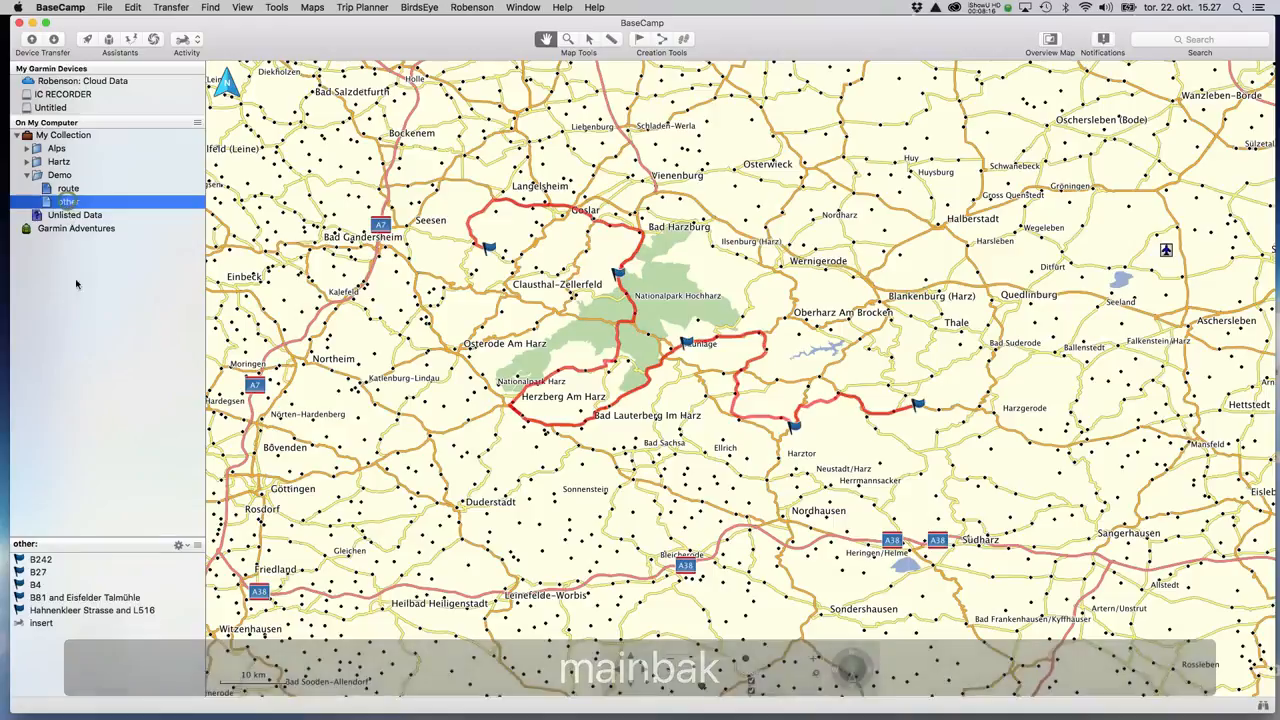
pyautogui.click(55, 611)
pyautogui.click(45, 623)
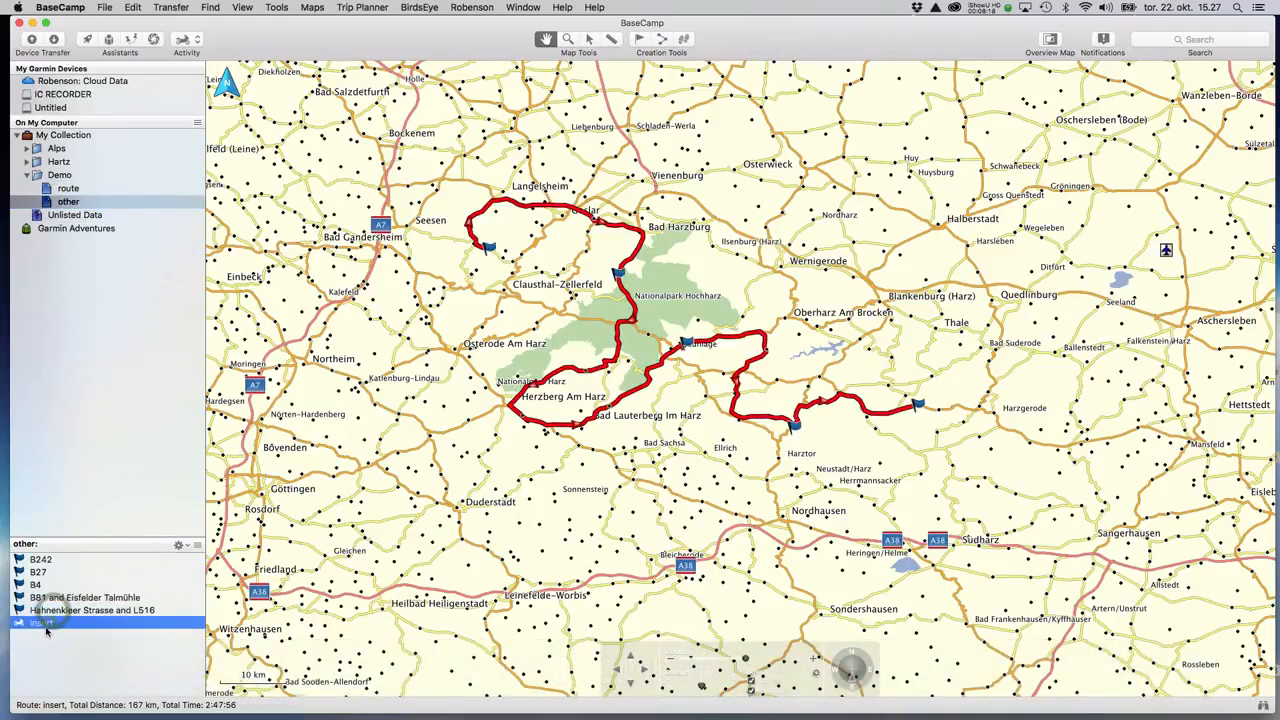
pyautogui.rightClick(45, 623)
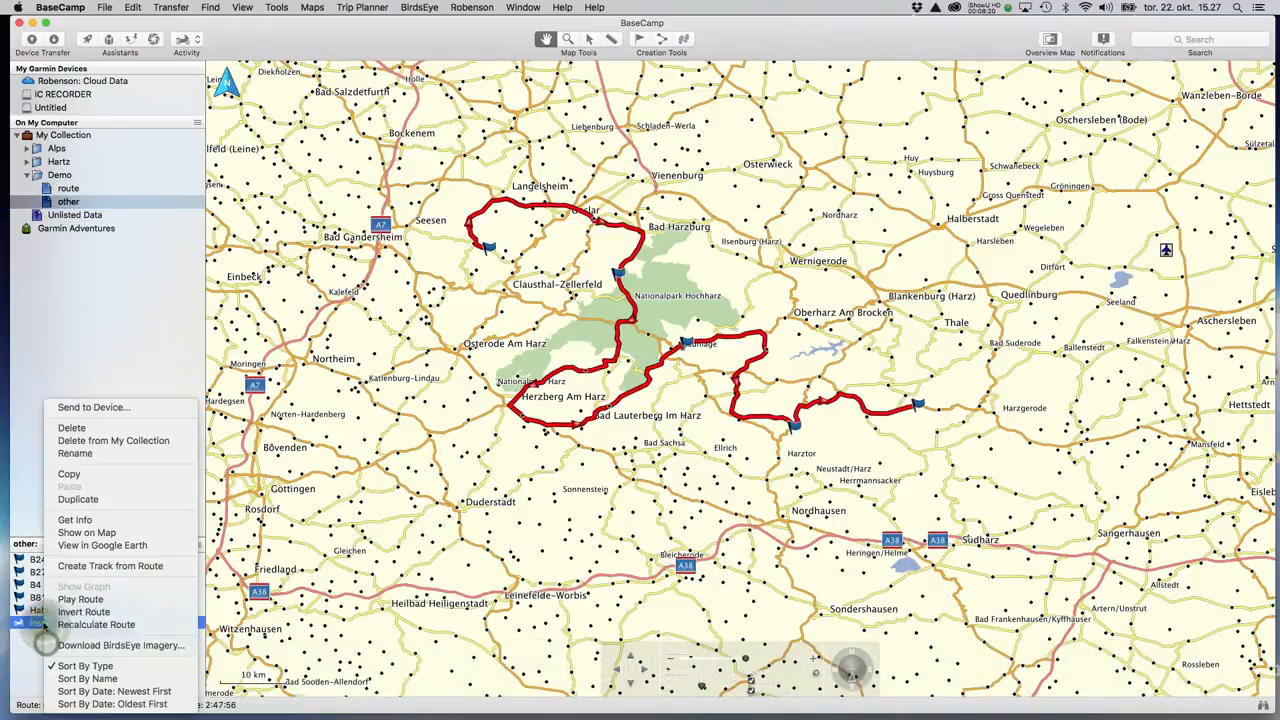
pyautogui.click(108, 499)
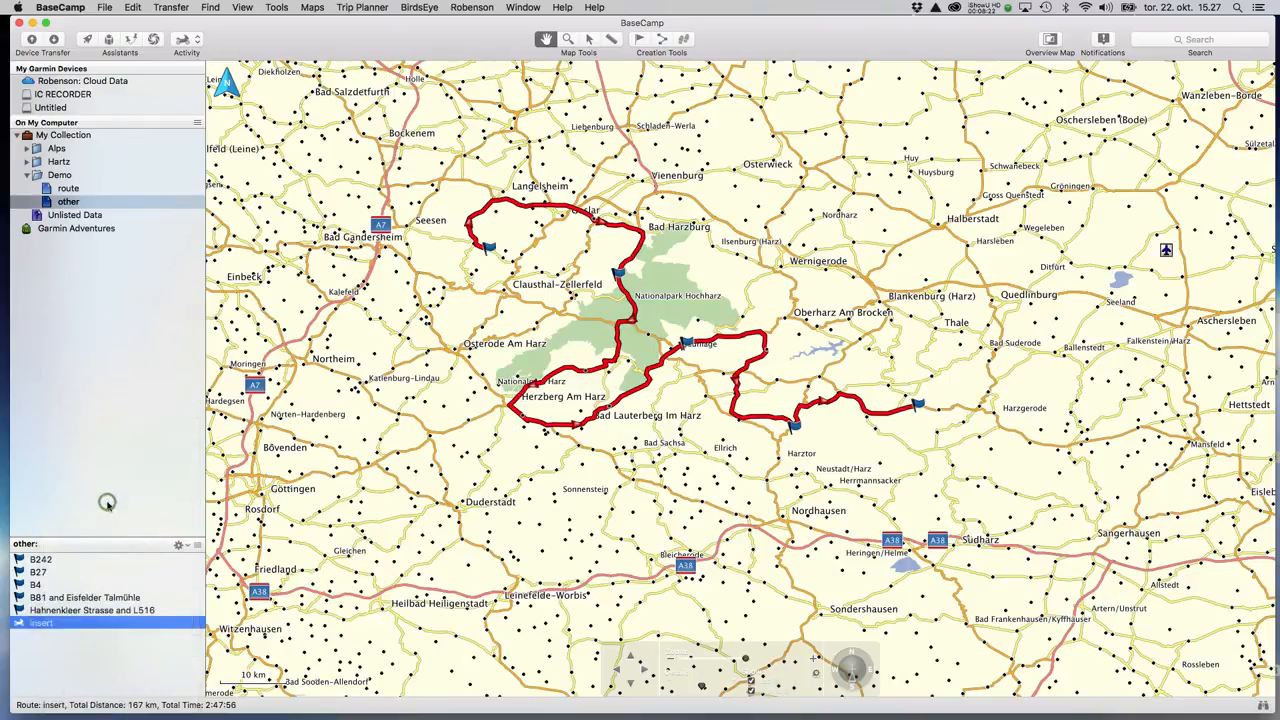
pyautogui.click(678, 248)
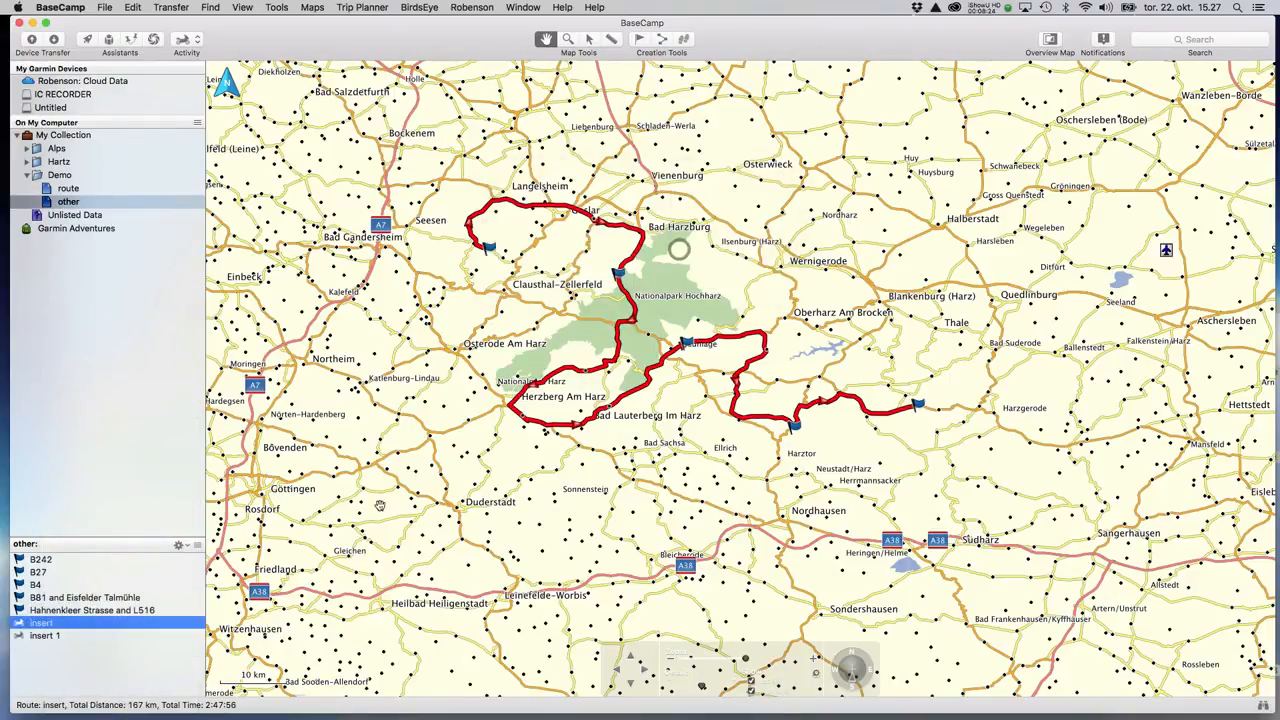
pyautogui.click(44, 638)
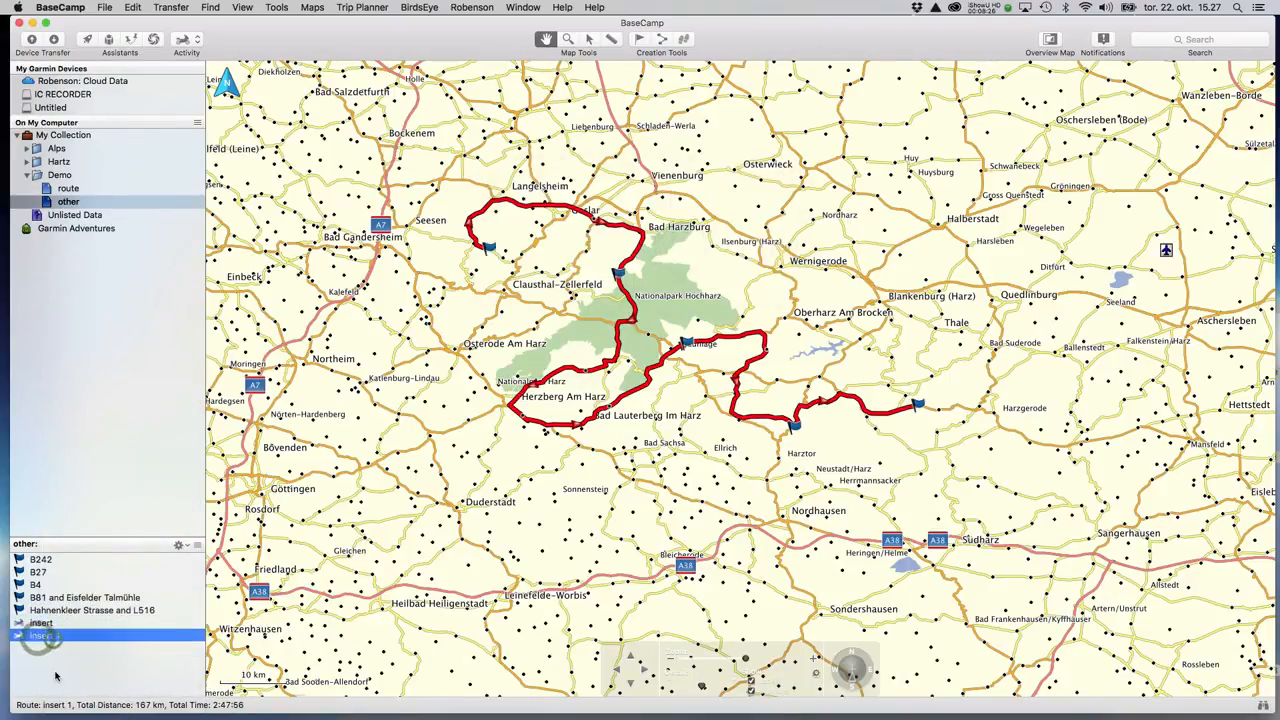
pyautogui.click(57, 637)
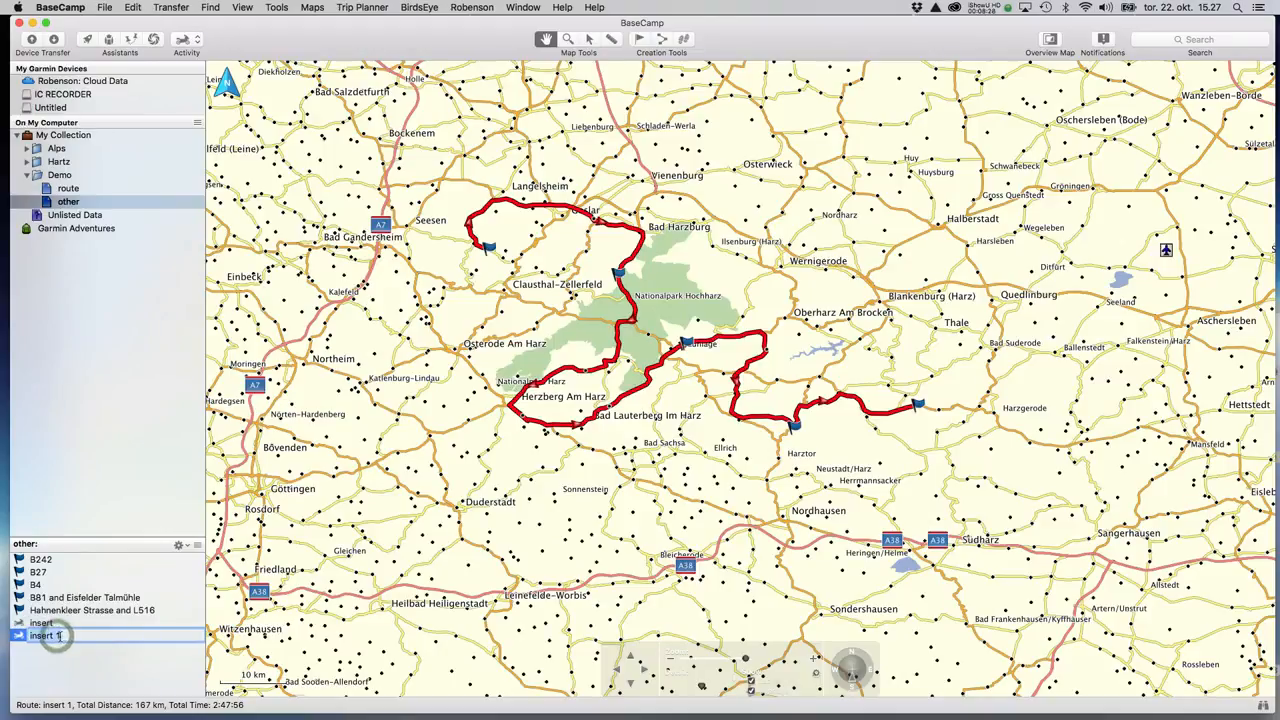
pyautogui.press('BackSpace')
pyautogui.write('bak')
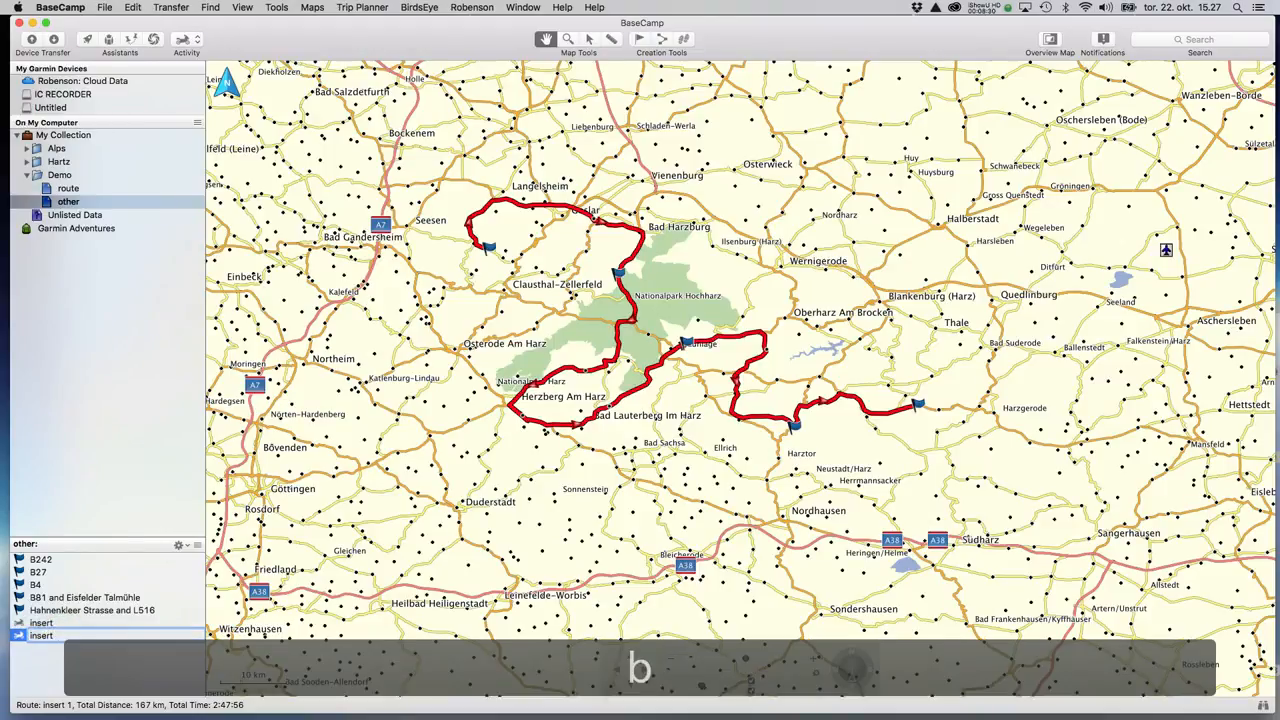
pyautogui.press('Return')
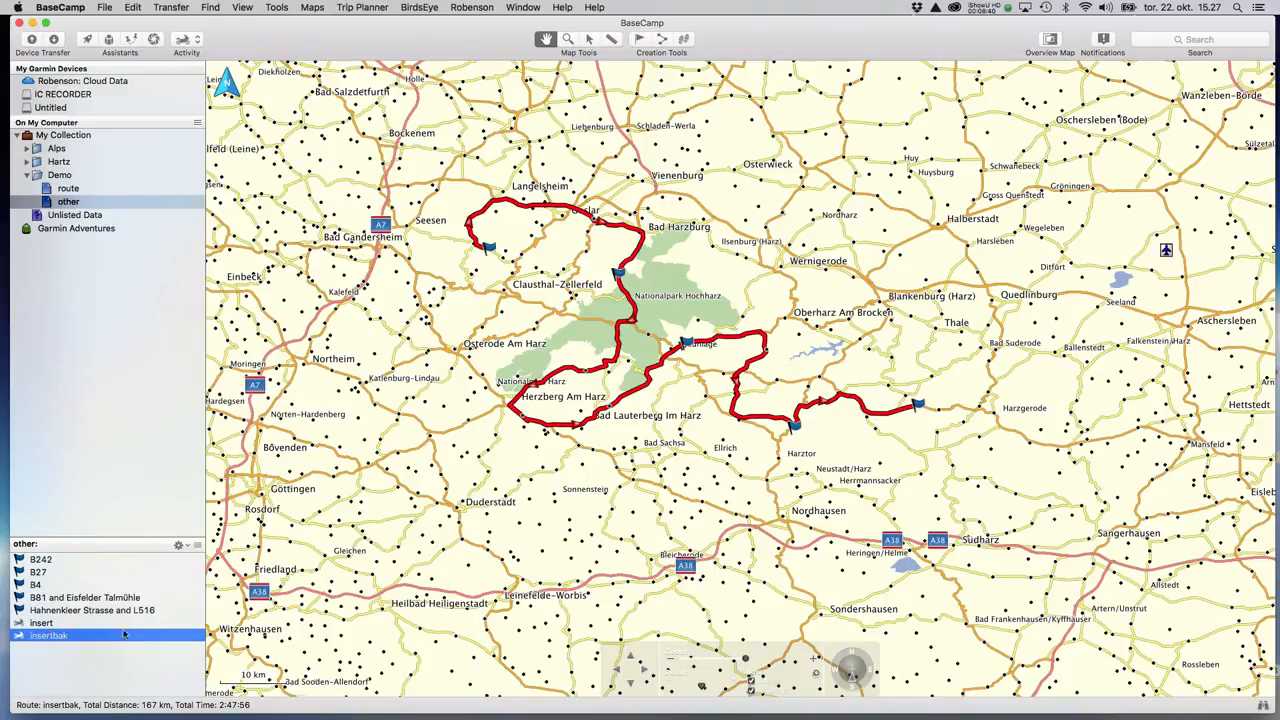
# Copy the insert route from the other list into the route collection.
pyautogui.click(43, 625)
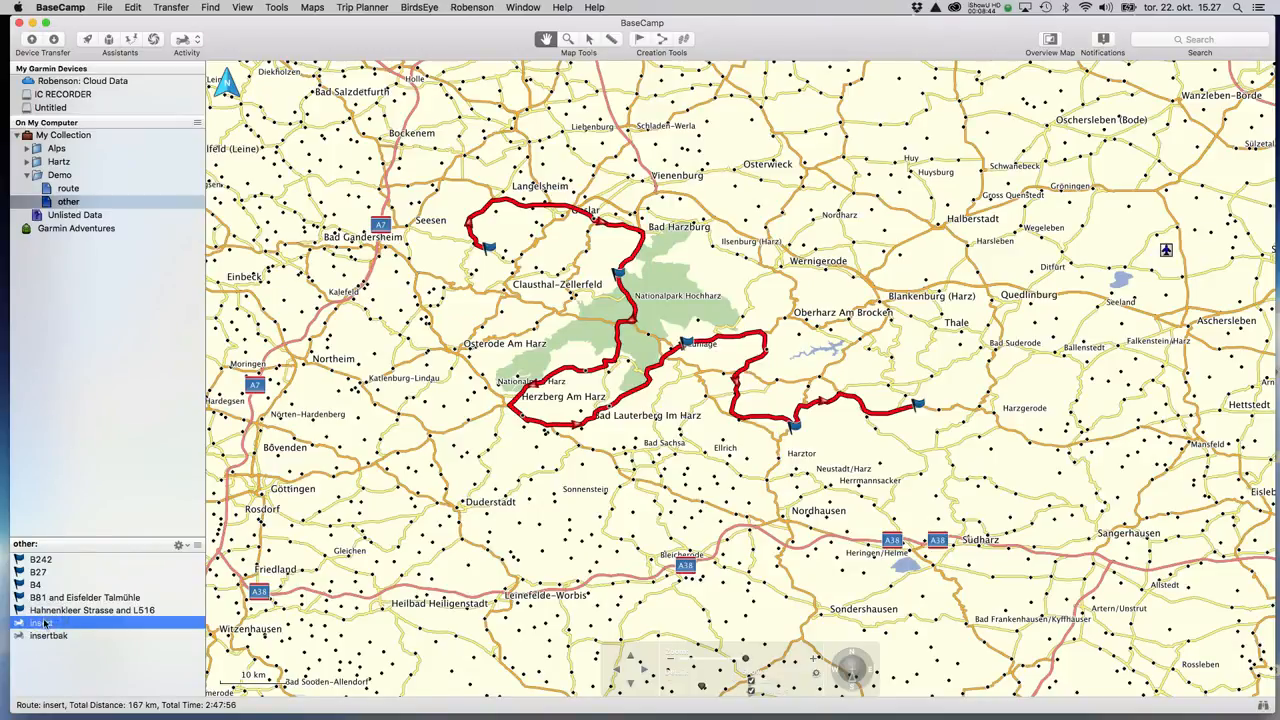
pyautogui.moveTo(43, 627); pyautogui.dragTo(77, 197)
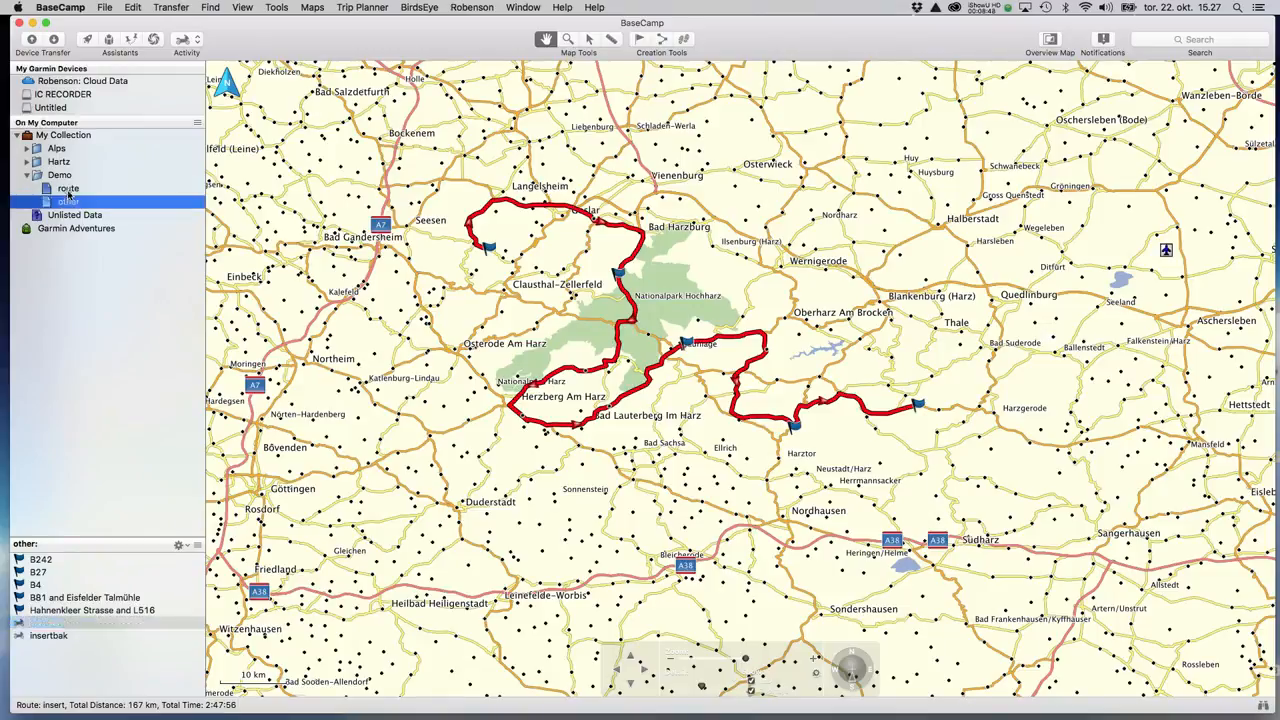
pyautogui.click(70, 189)
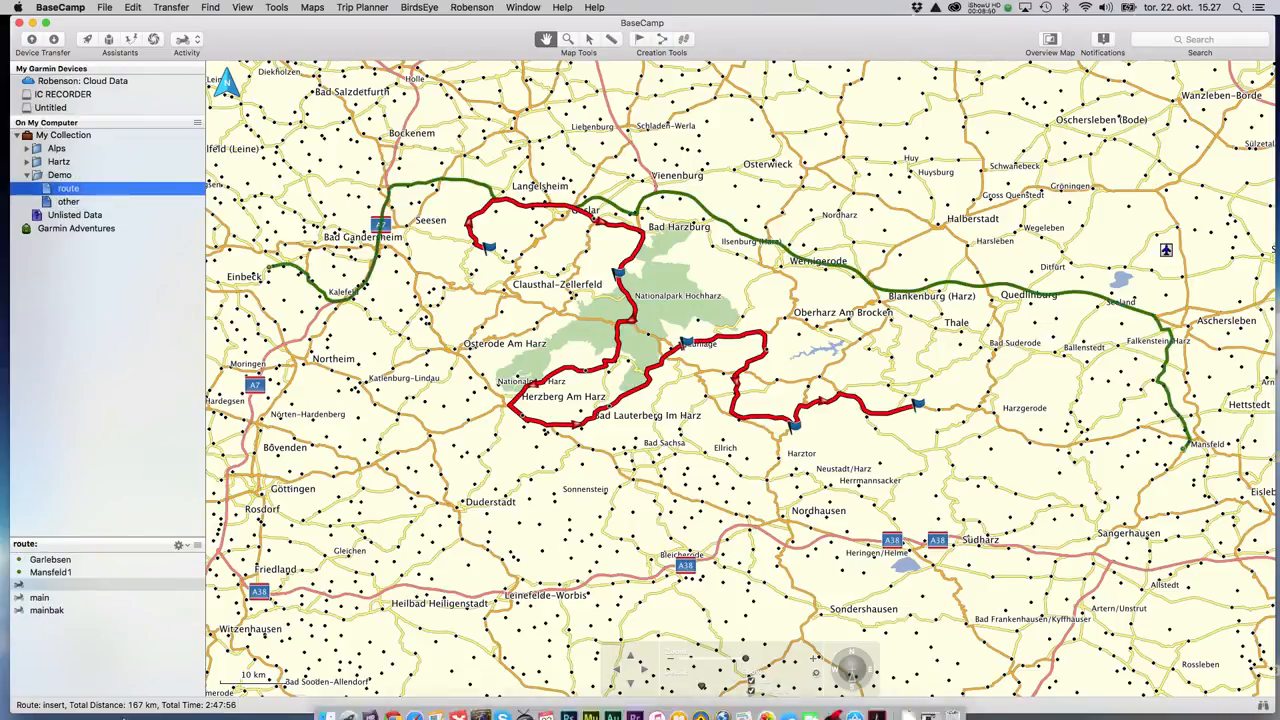
pyautogui.click(45, 585)
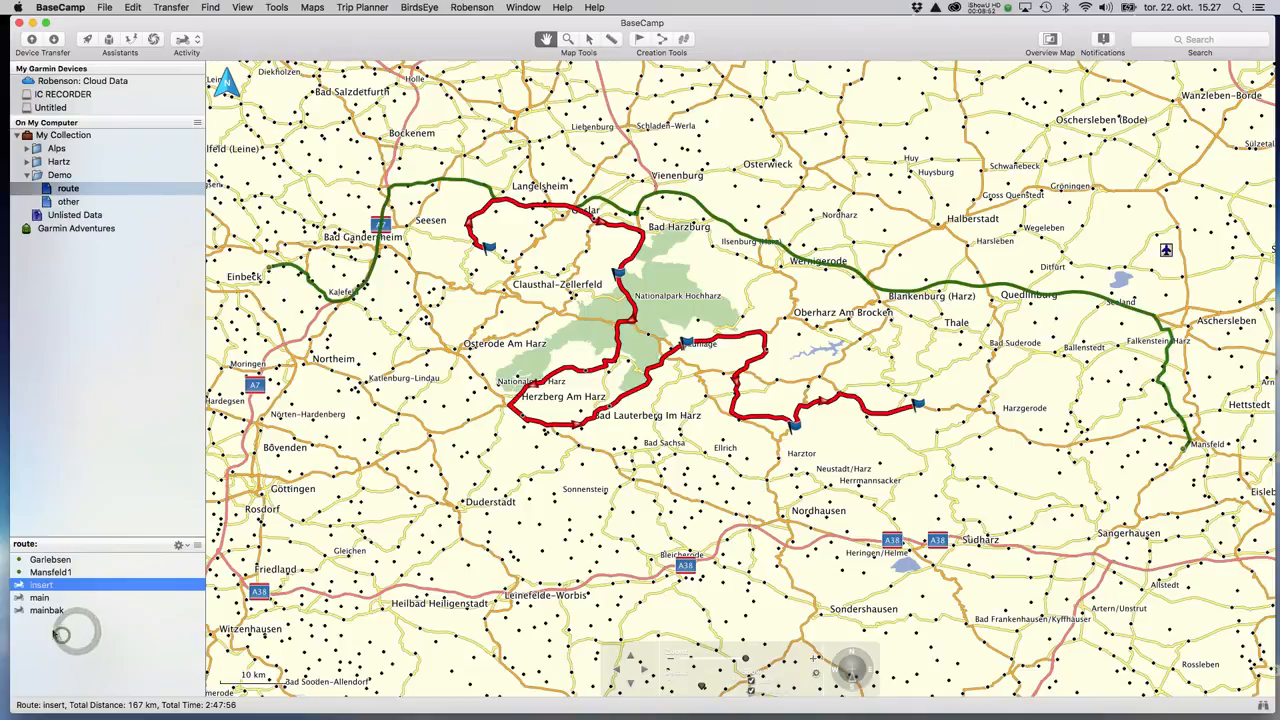
# Compare insert, main and mainbak on the map, briefly checking the Demo folder.
pyautogui.click(42, 597)
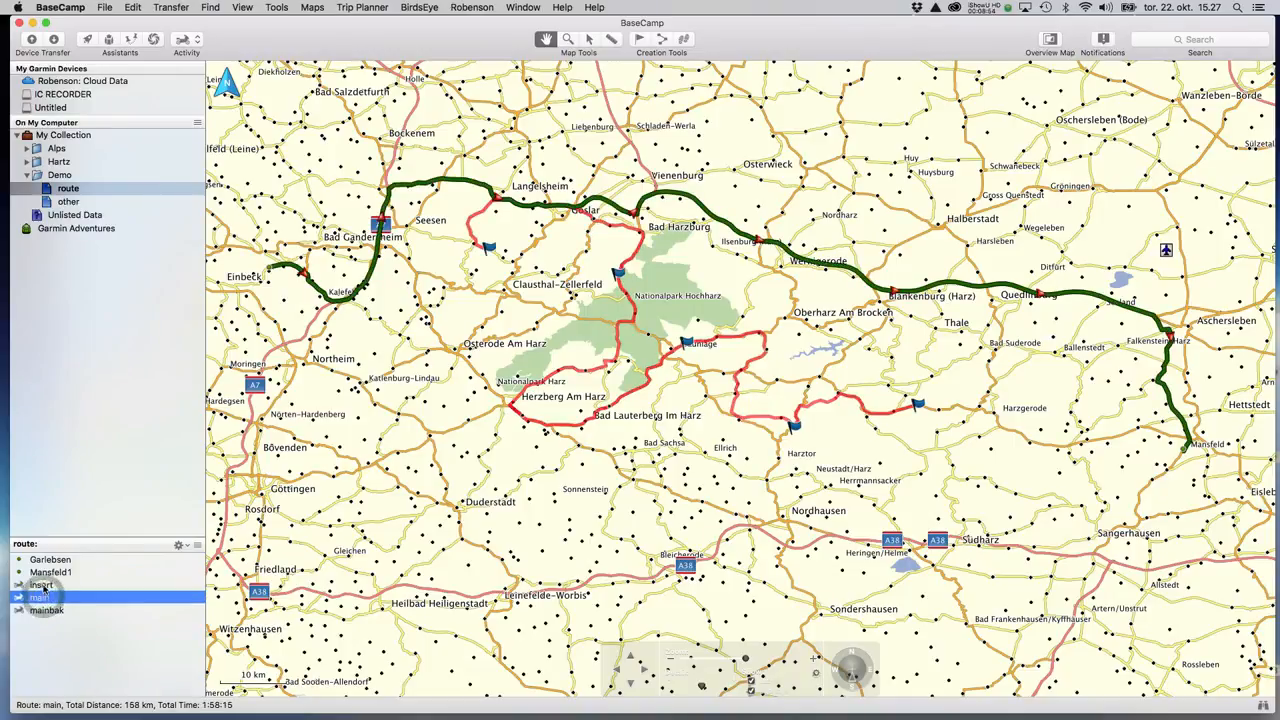
pyautogui.click(42, 585)
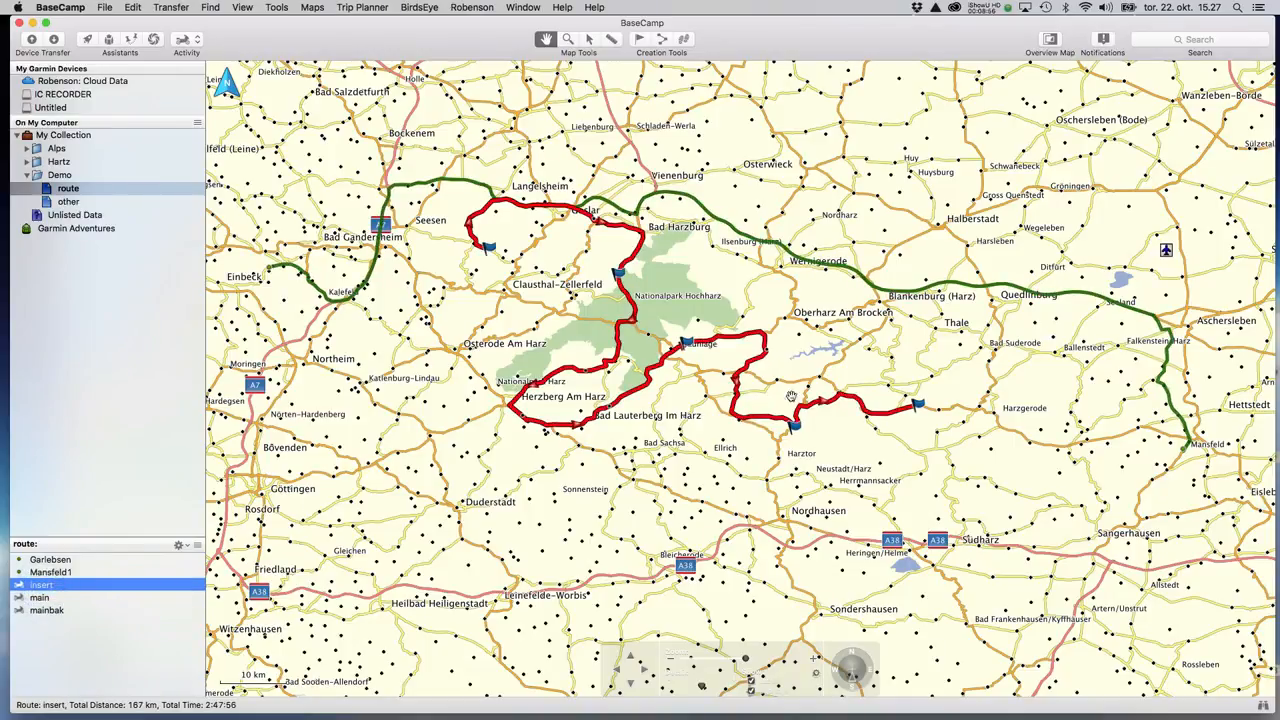
pyautogui.click(70, 187)
pyautogui.click(59, 177)
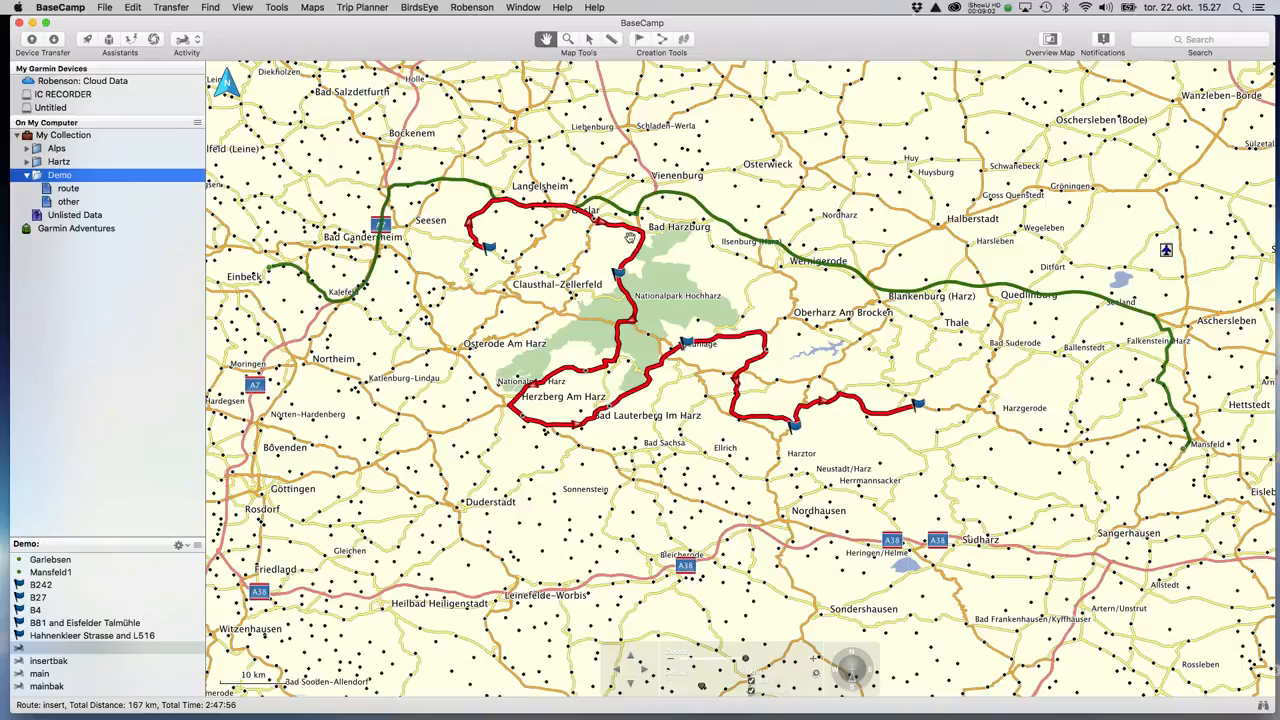
pyautogui.click(71, 190)
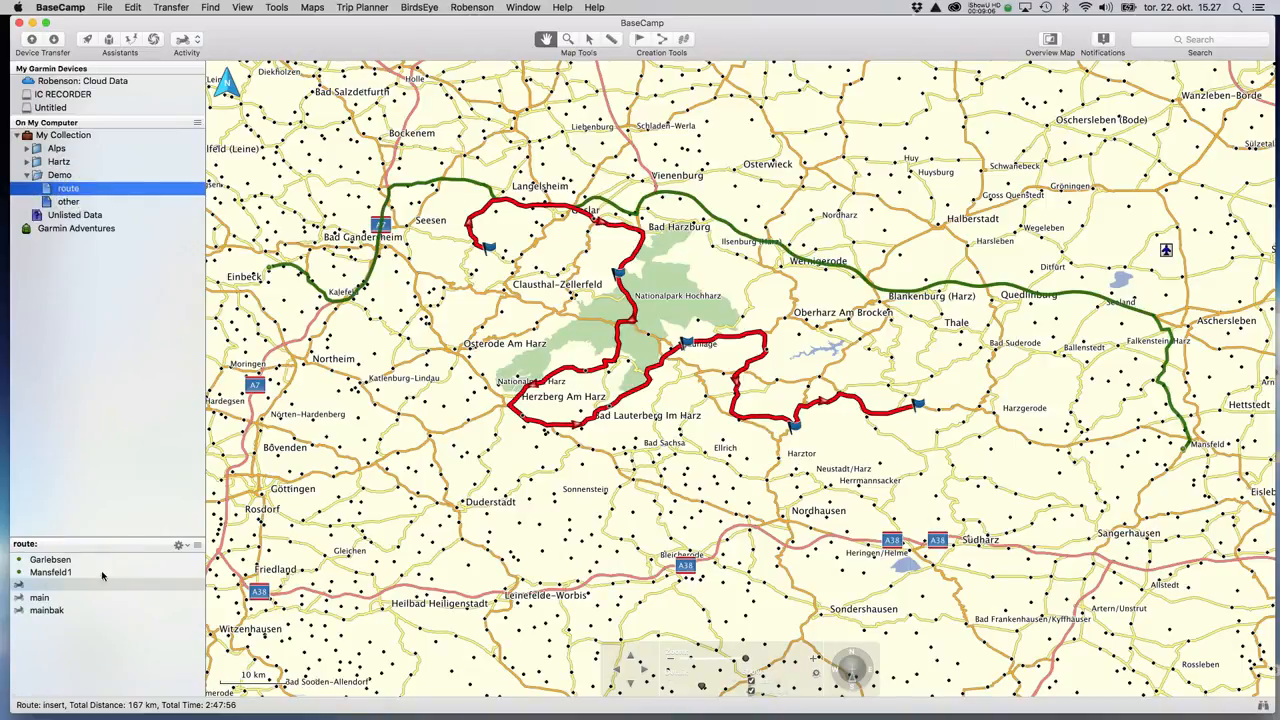
pyautogui.click(49, 607)
pyautogui.click(44, 599)
pyautogui.click(42, 588)
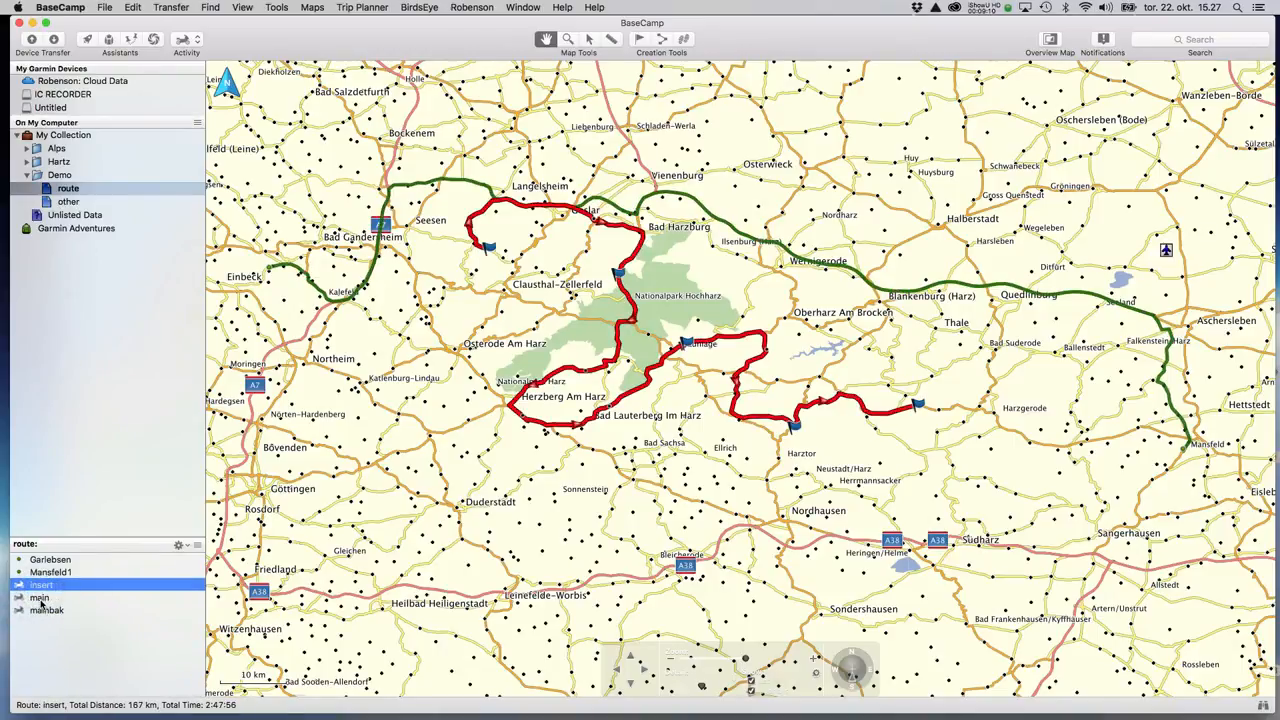
# Open the main route's properties and review its Garlebsen and Mansfeld1 via points.
pyautogui.doubleClick(40, 598)
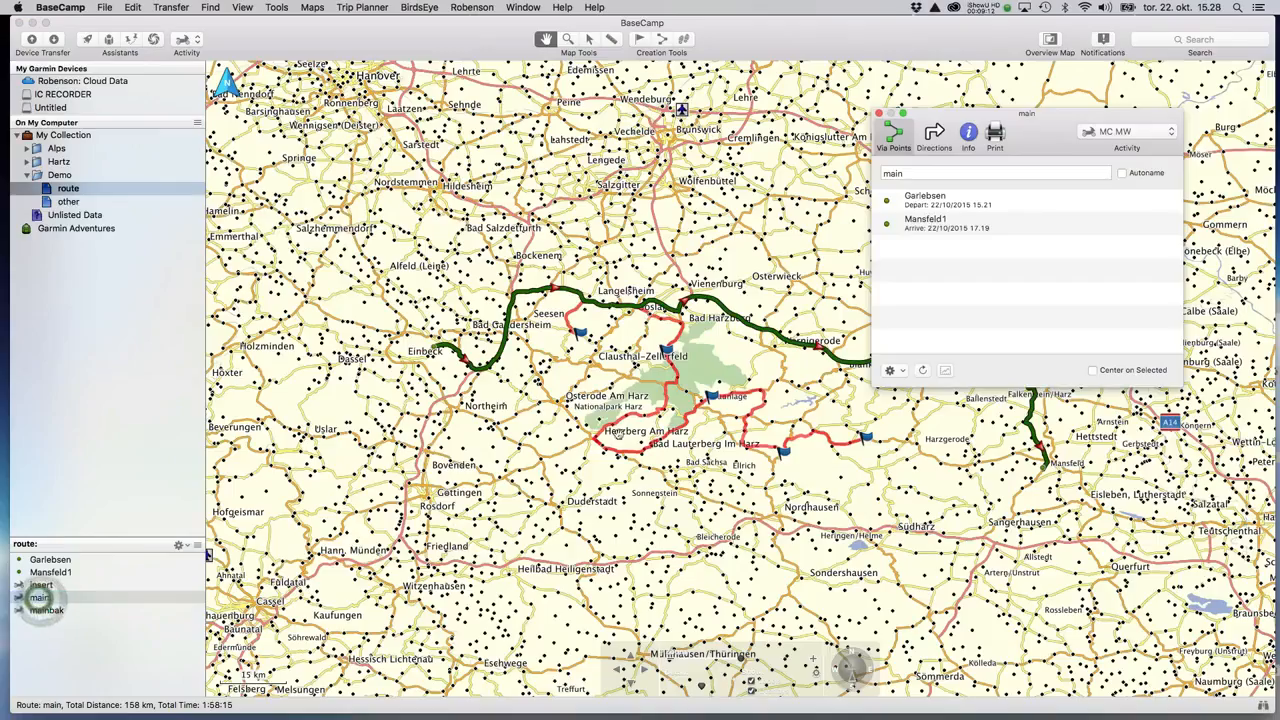
pyautogui.click(924, 208)
pyautogui.click(918, 222)
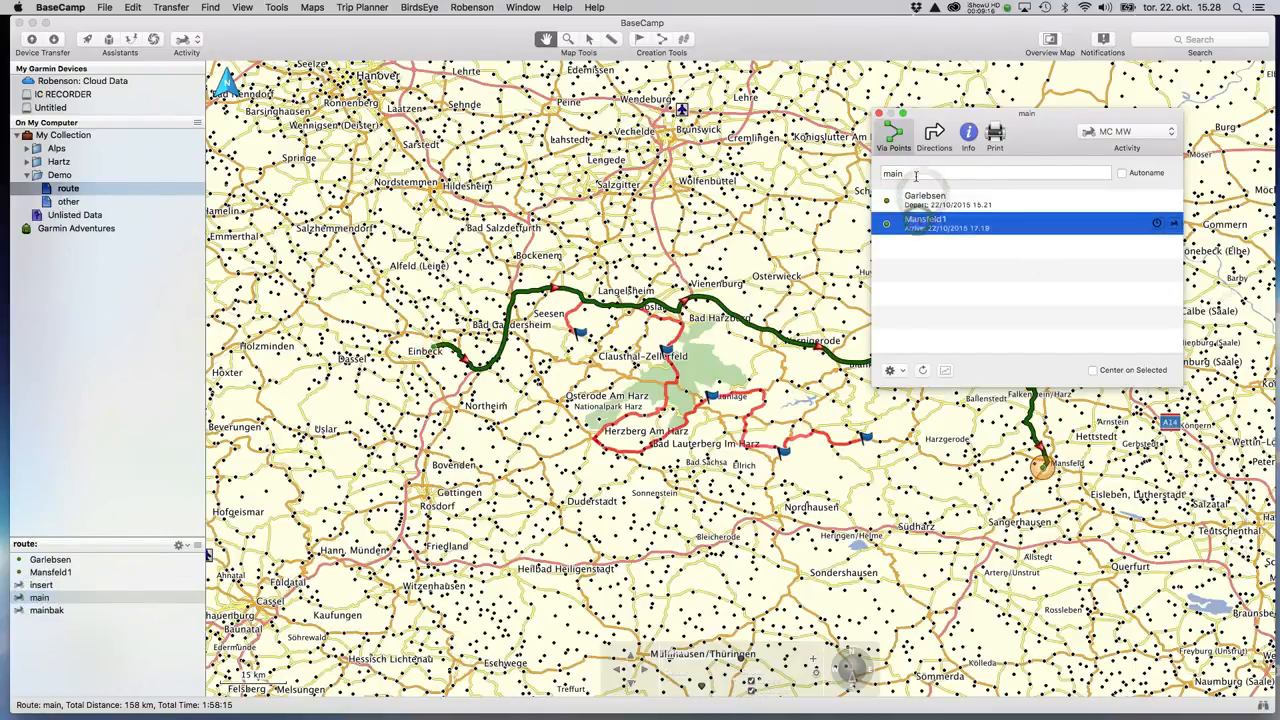
pyautogui.moveTo(986, 160); pyautogui.dragTo(1038, 128)
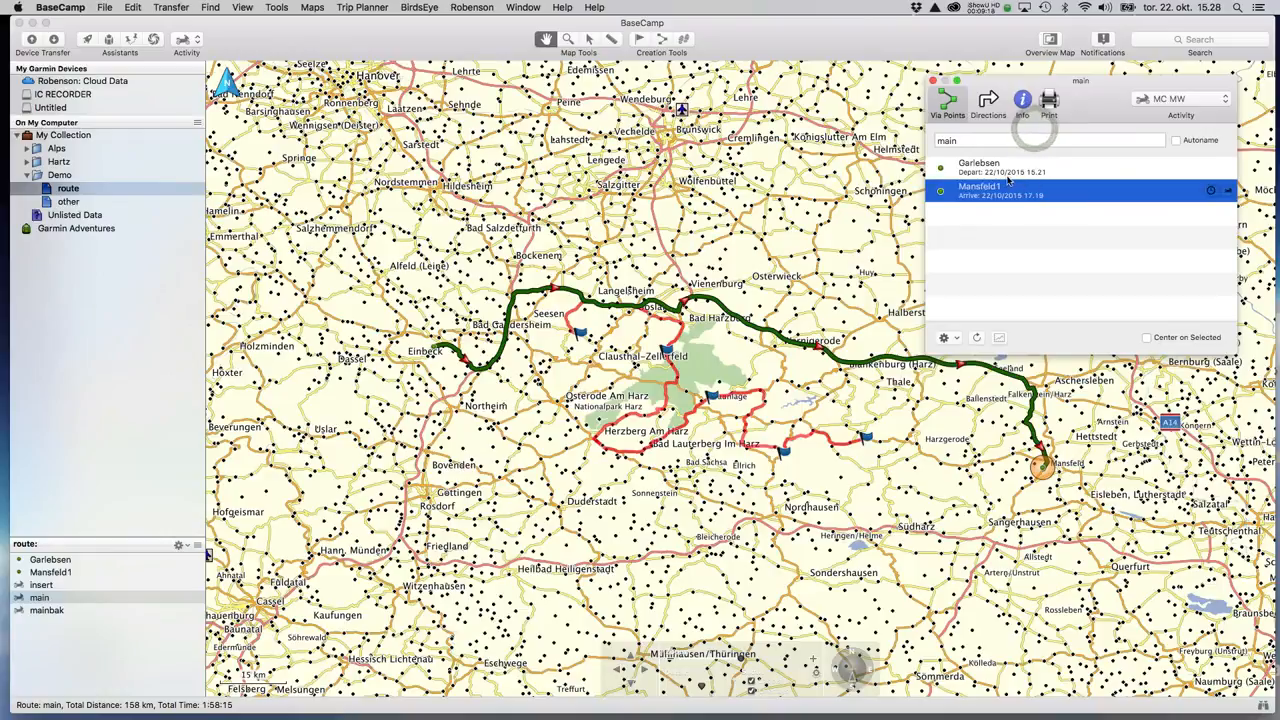
pyautogui.click(994, 249)
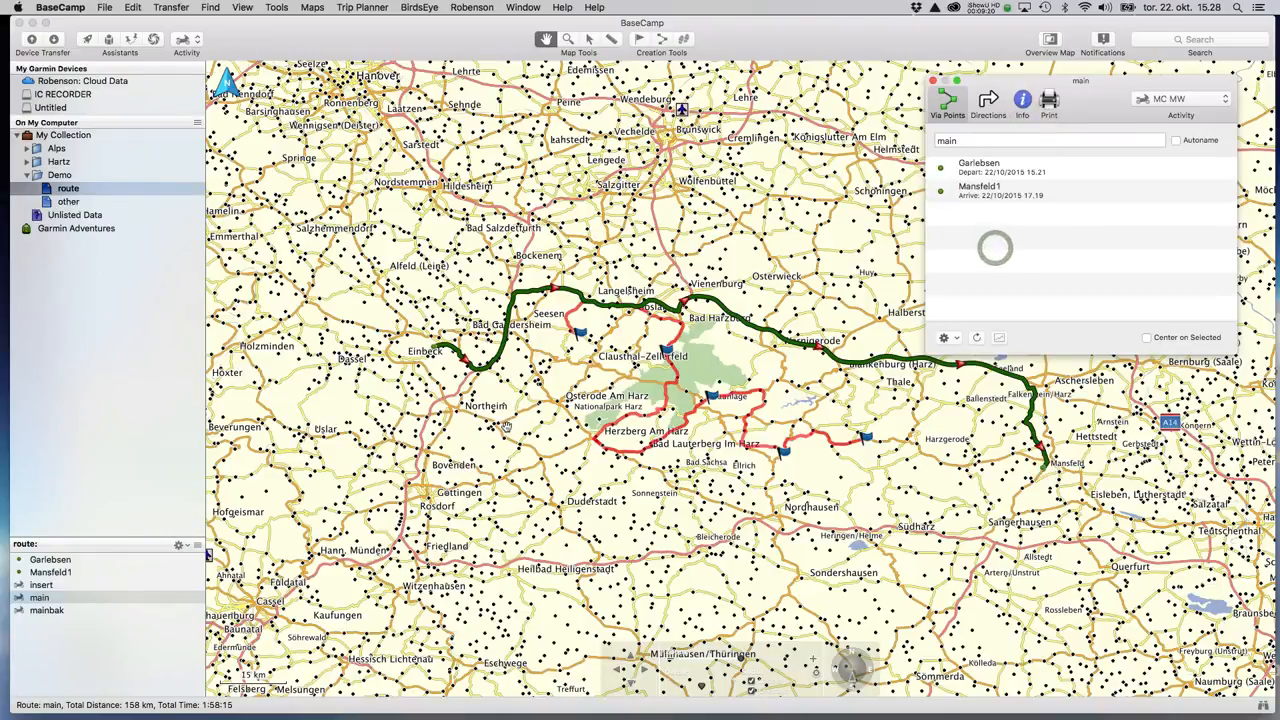
pyautogui.click(978, 172)
pyautogui.click(977, 193)
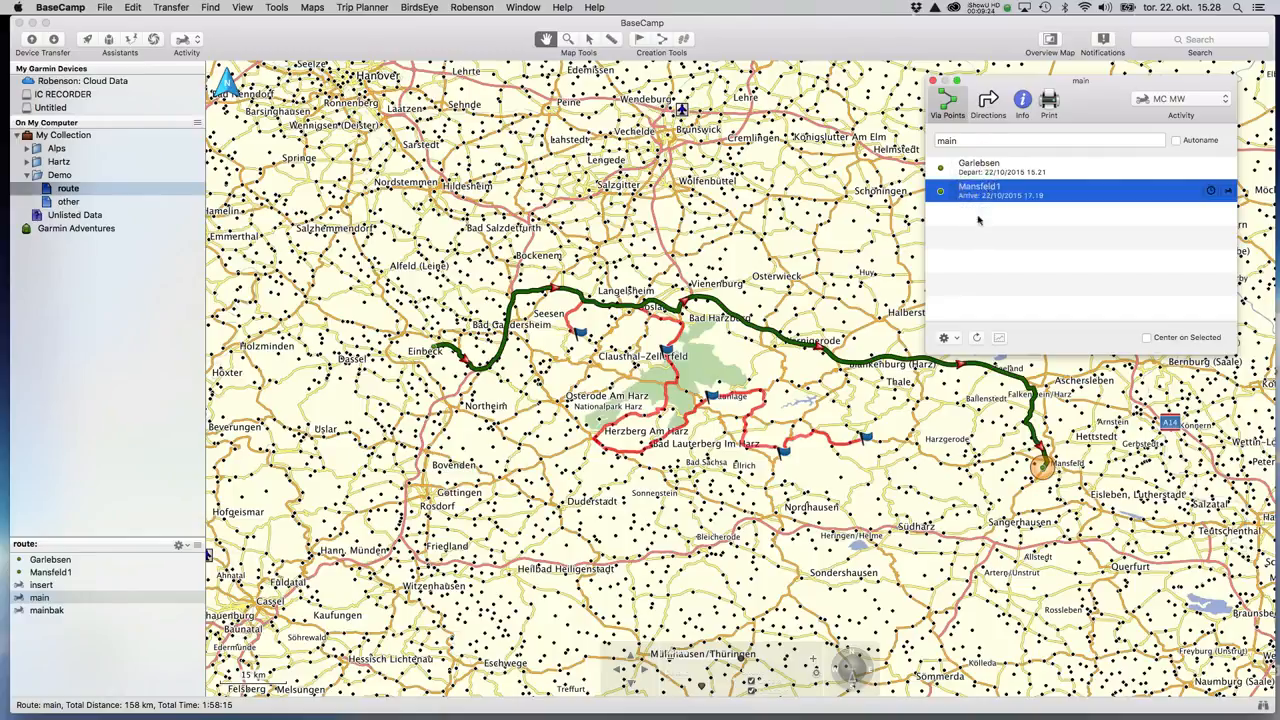
# Drag the insert route's points into main's via list between Garlebsen and Mansfeld1.
pyautogui.click(44, 594)
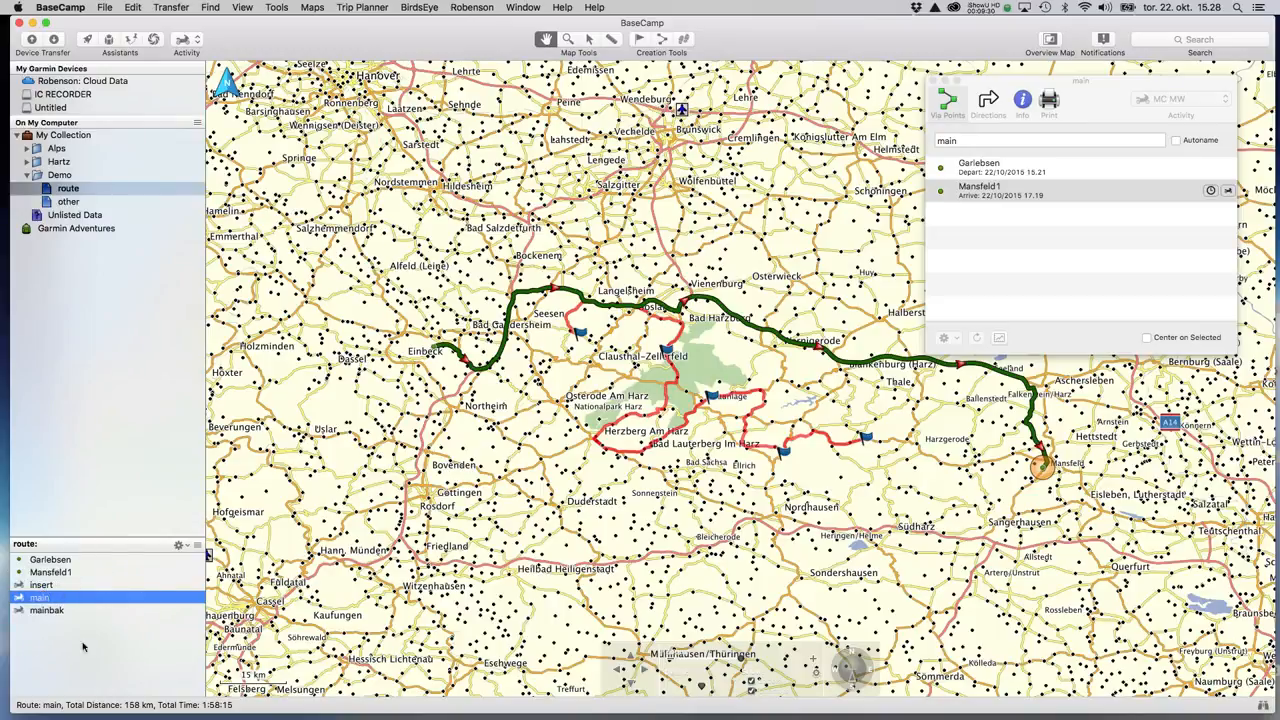
pyautogui.click(41, 585)
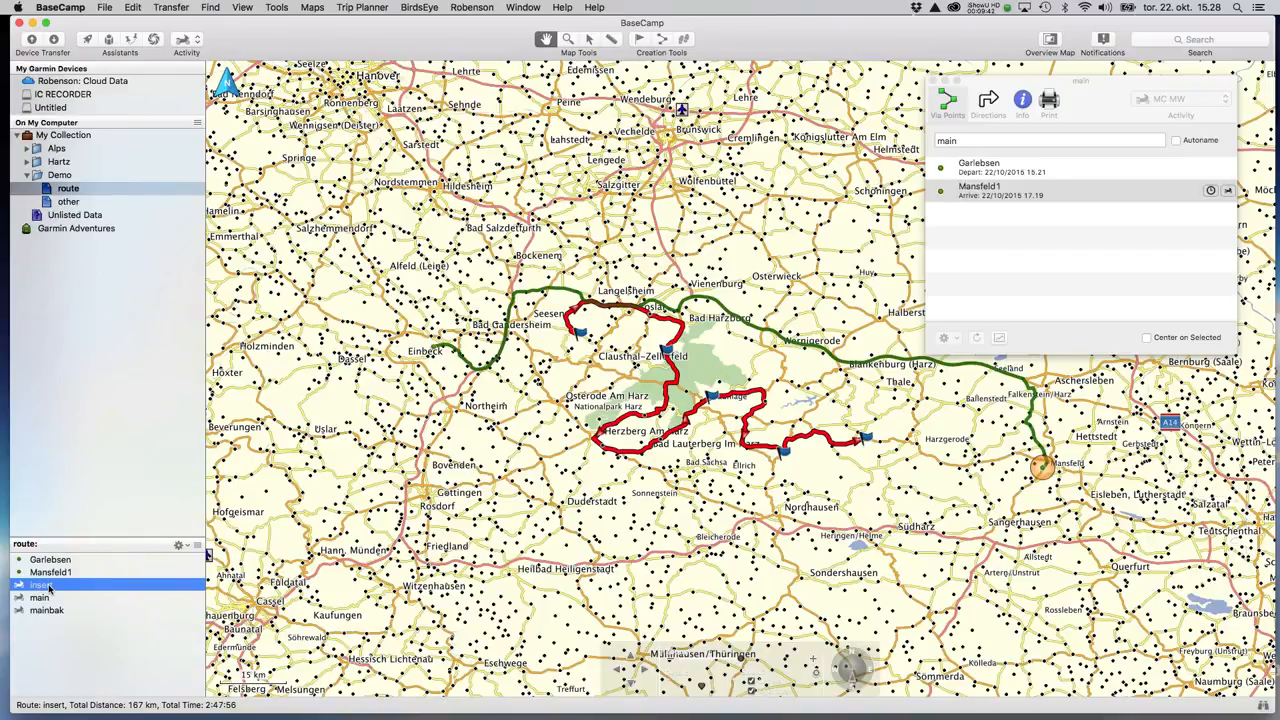
pyautogui.moveTo(48, 588); pyautogui.dragTo(1038, 201)
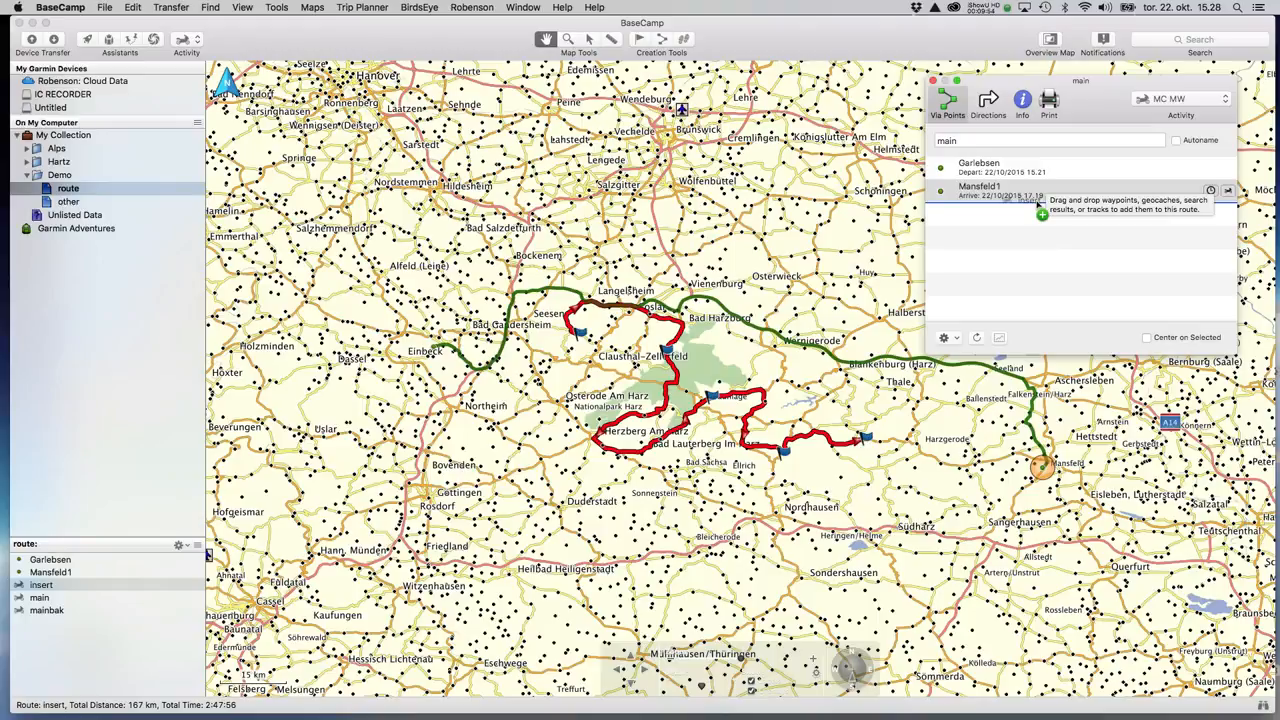
pyautogui.moveTo(1042, 213)
pyautogui.mouseDown()
pyautogui.moveTo(1040, 168)
pyautogui.moveTo(1040, 190)
pyautogui.mouseUp()
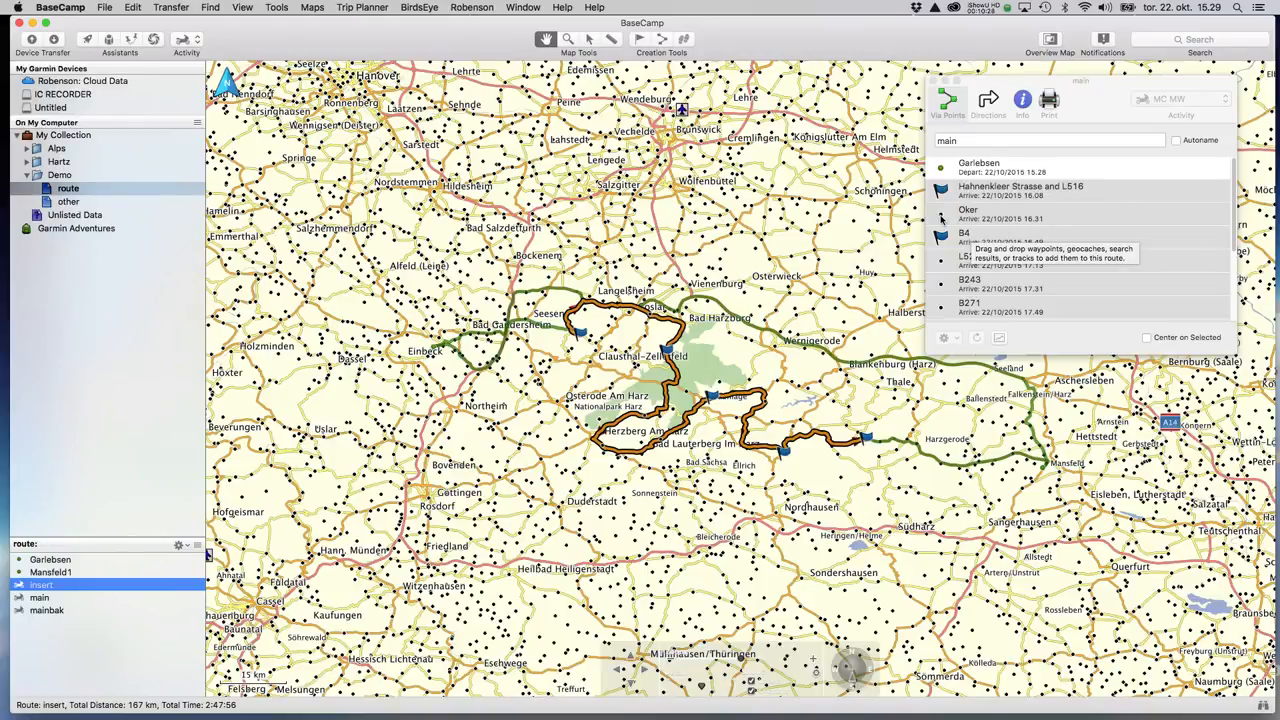
# Check the recalculated 240 km main route against insert, then pick up mainbak.
pyautogui.click(42, 599)
pyautogui.click(42, 587)
pyautogui.click(1040, 170)
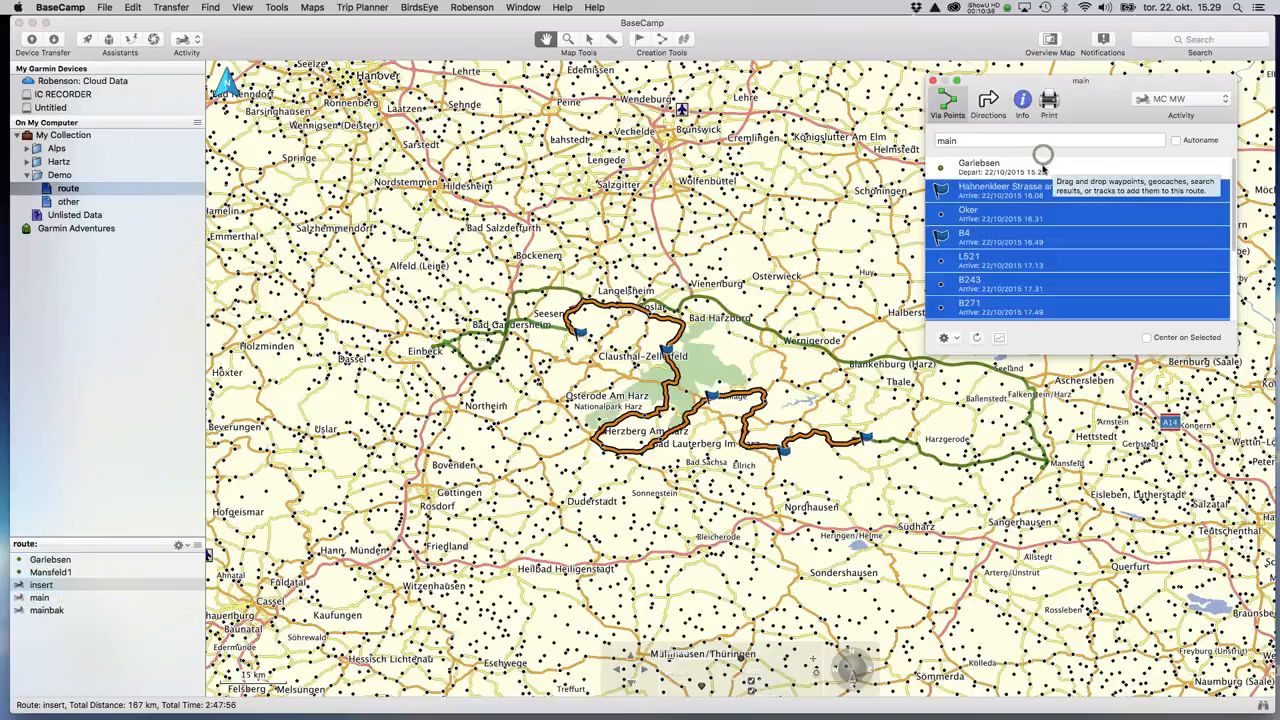
pyautogui.click(1042, 172)
pyautogui.click(1030, 141)
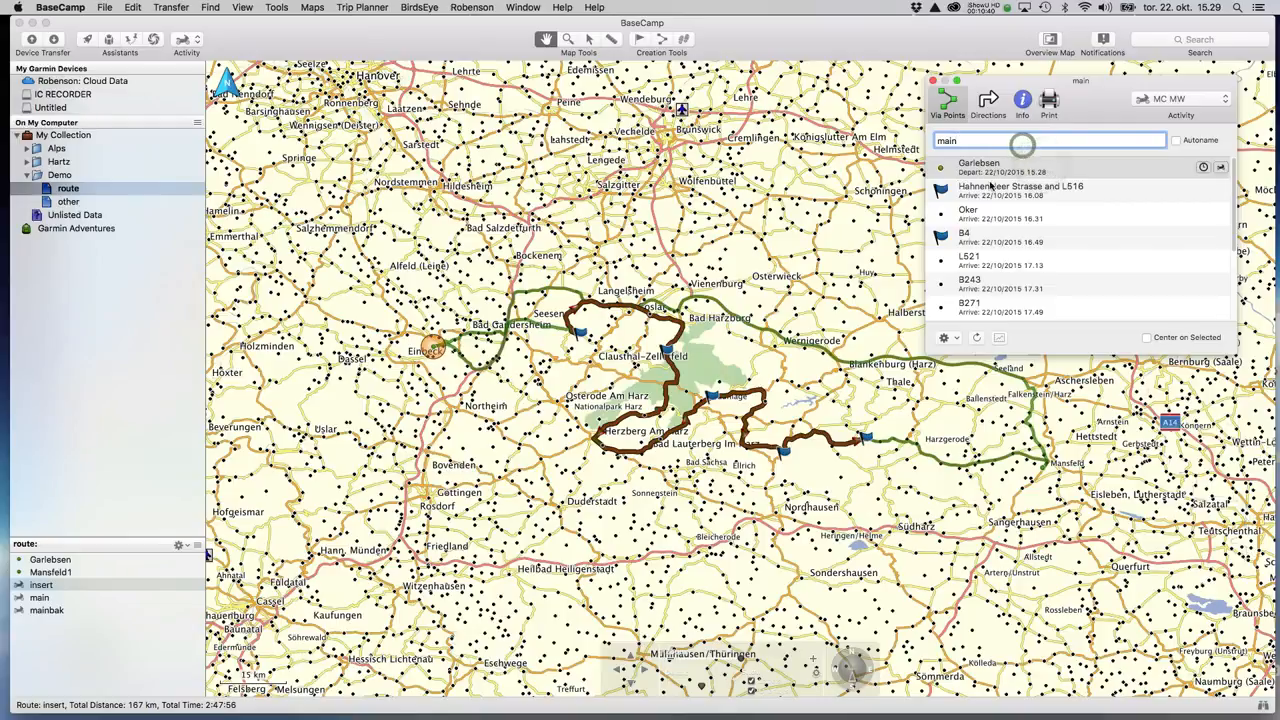
pyautogui.click(40, 597)
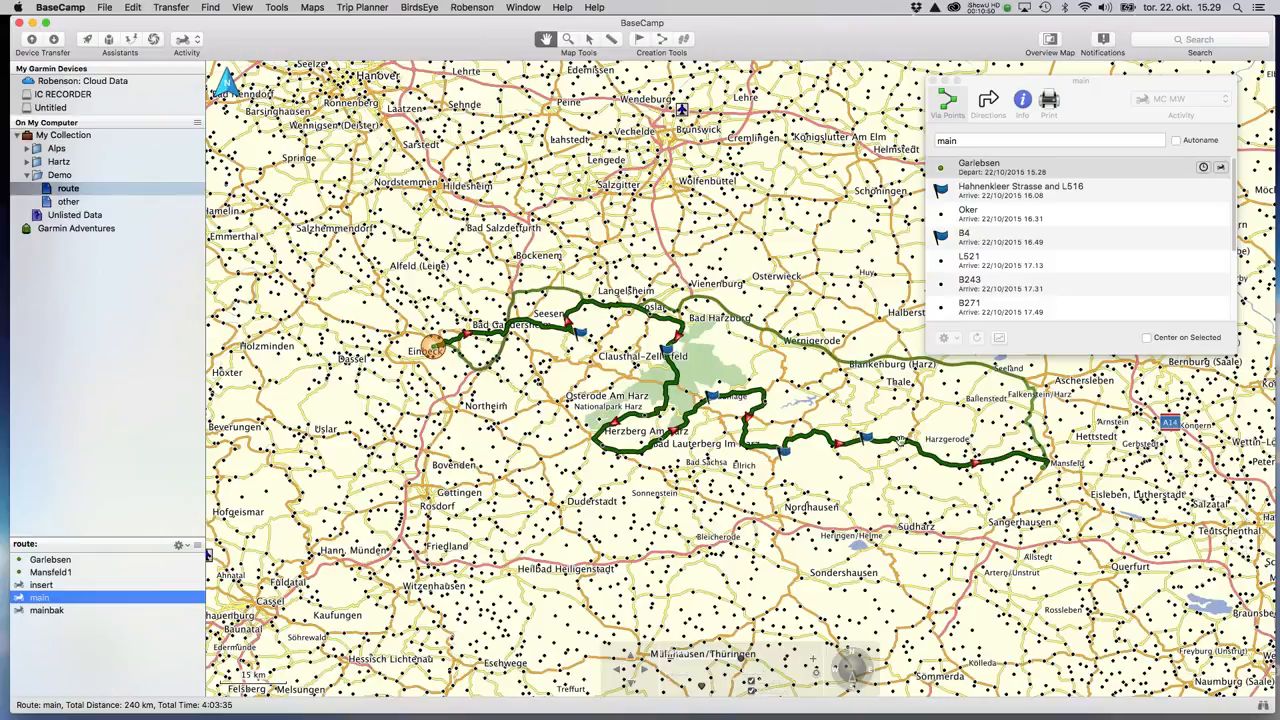
pyautogui.moveTo(48, 610); pyautogui.dragTo(65, 204)
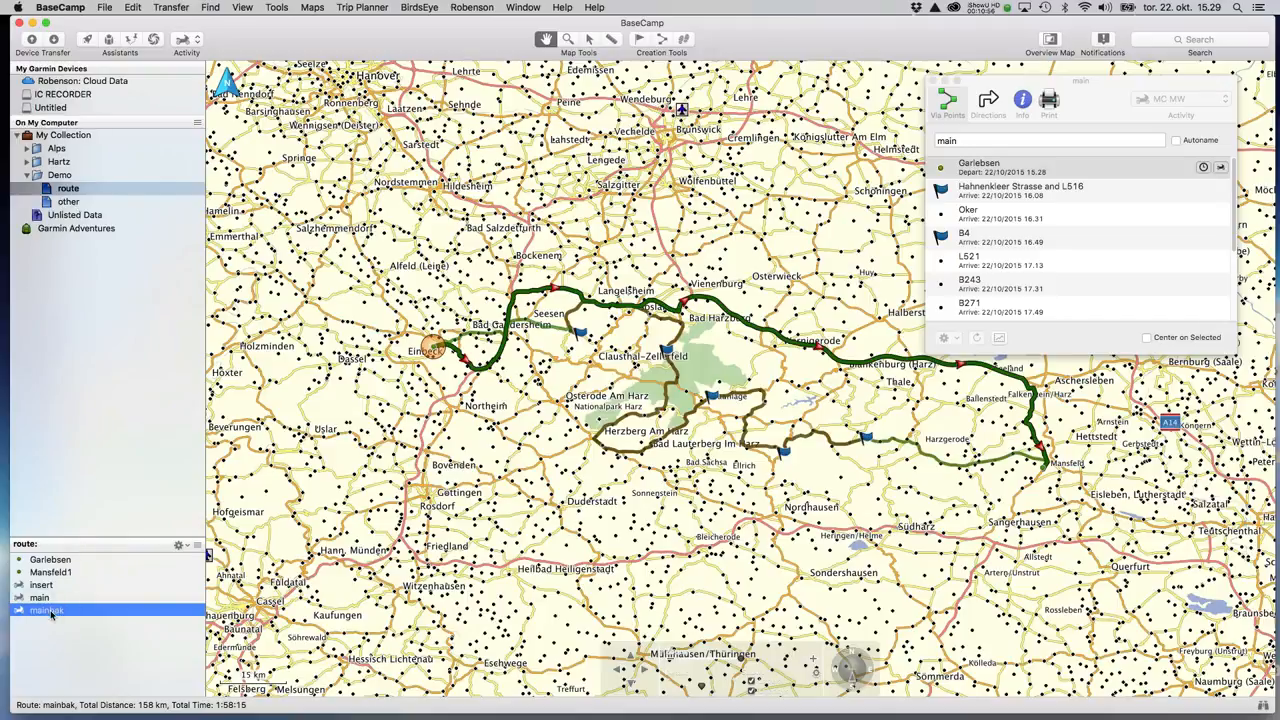
# Copy mainbak into the other collection, then delete mainbak and insert from the route list.
pyautogui.moveTo(52, 615); pyautogui.dragTo(62, 208)
pyautogui.click(38, 586)
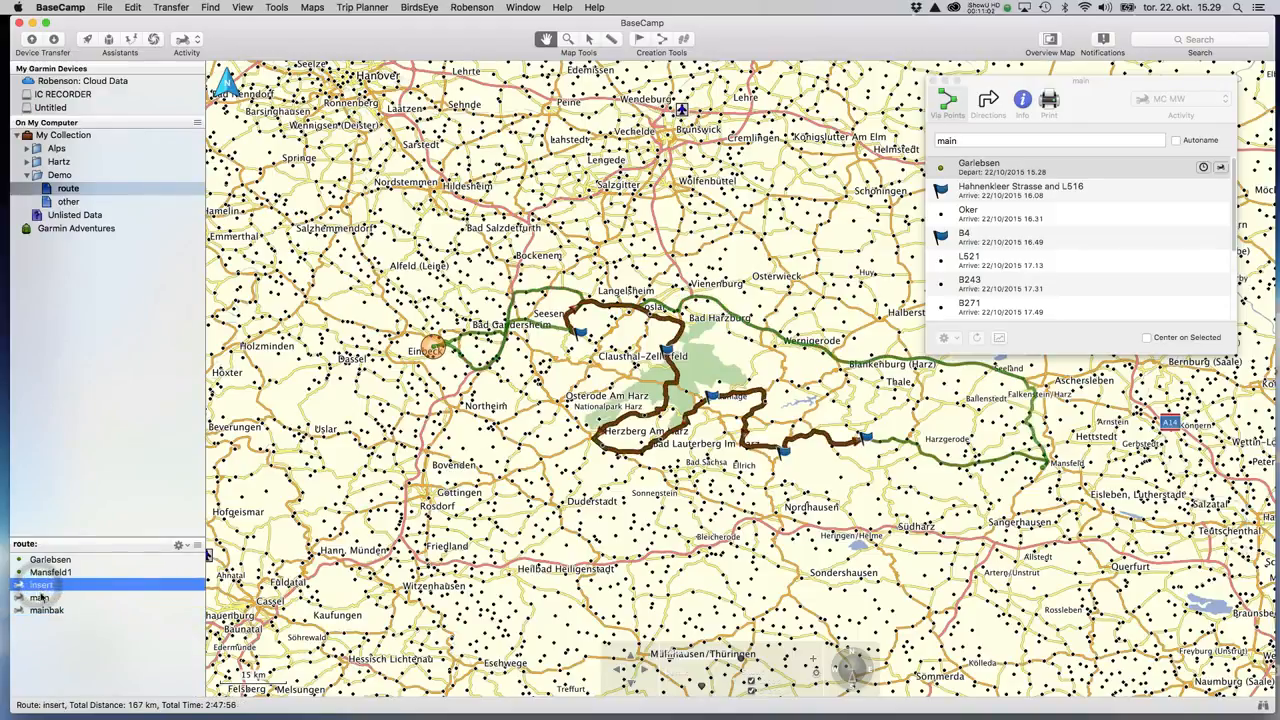
pyautogui.click(44, 614)
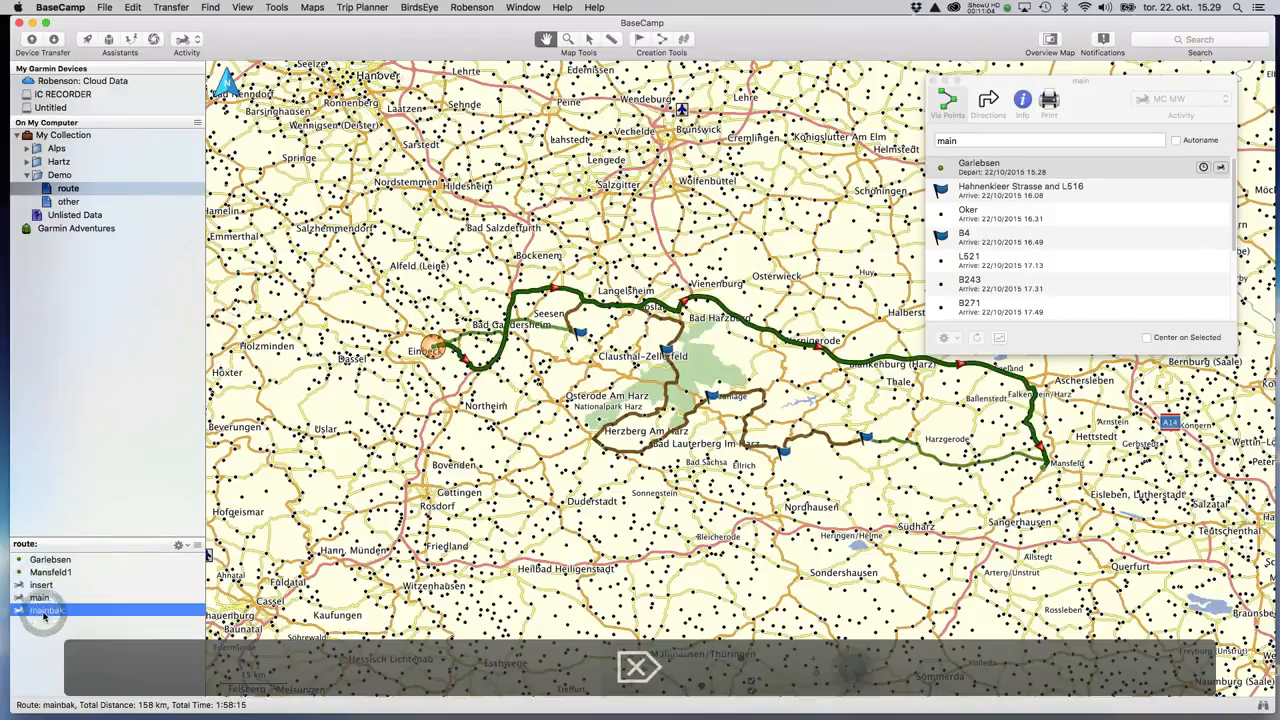
pyautogui.press('BackSpace')
pyautogui.click(37, 586)
pyautogui.press('BackSpace')
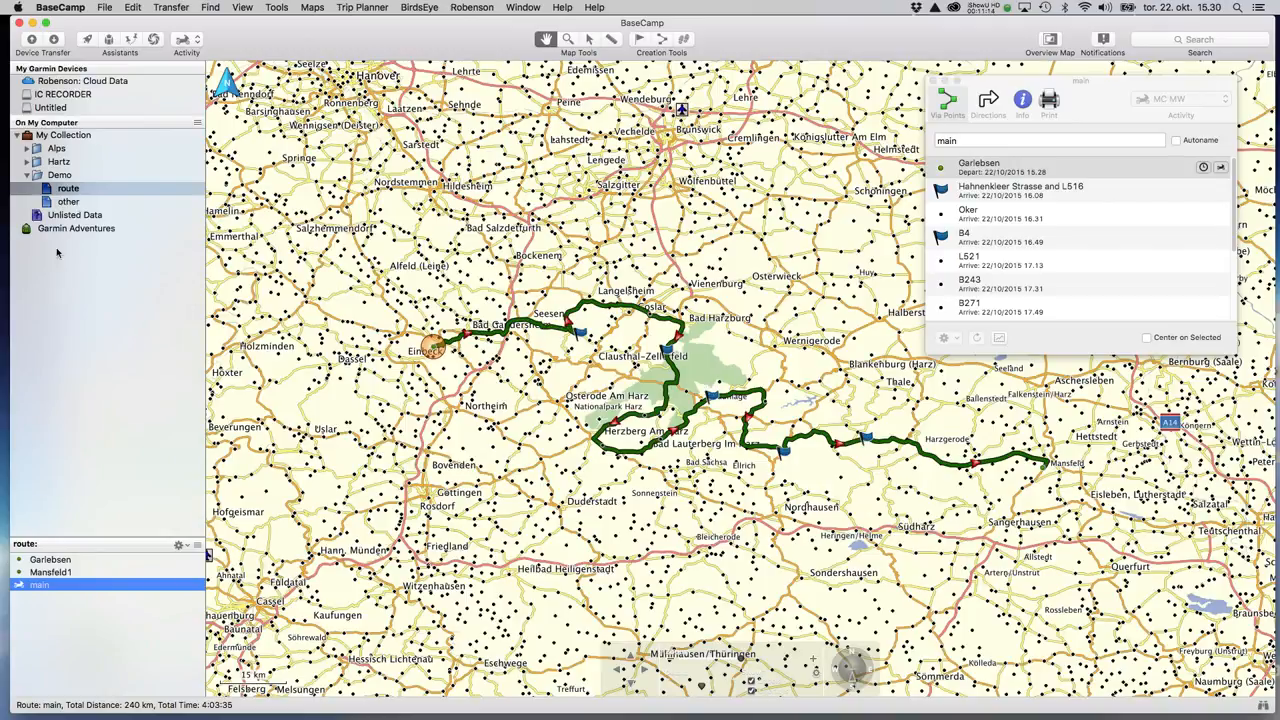
pyautogui.click(67, 203)
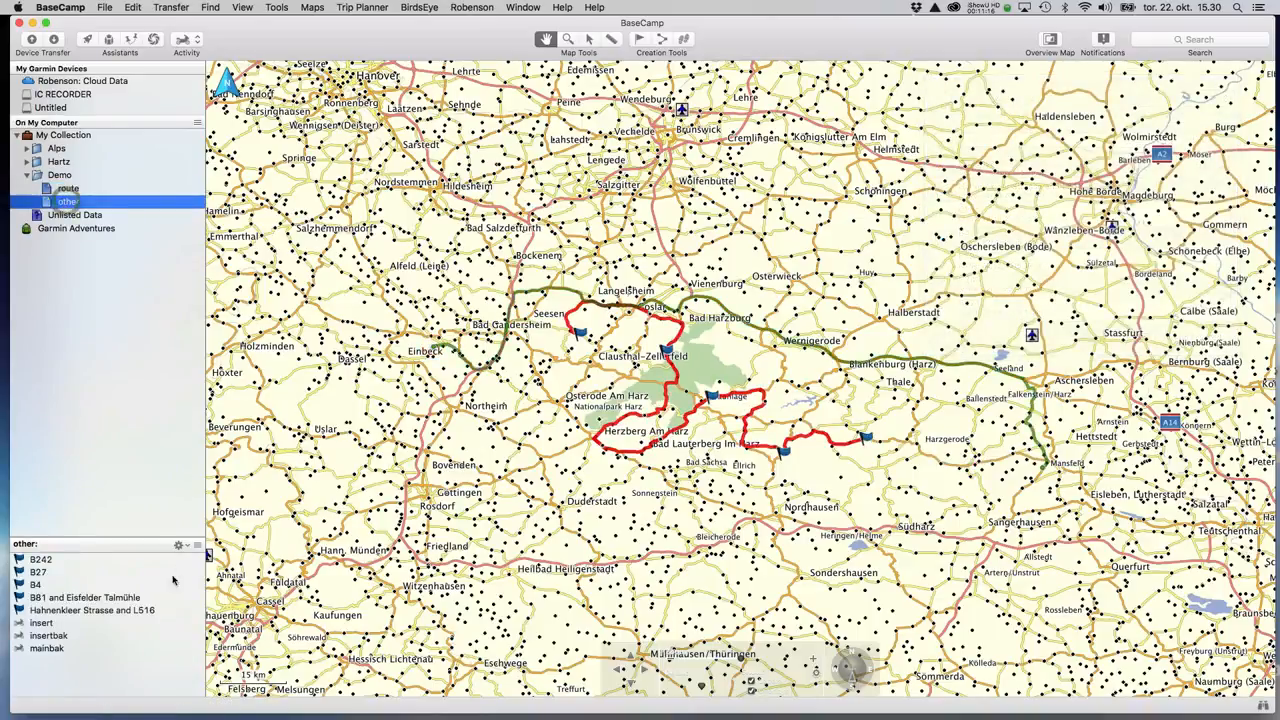
# Compare insert, insertbak and mainbak in the other list with main in the route list.
pyautogui.click(41, 624)
pyautogui.click(44, 635)
pyautogui.click(45, 648)
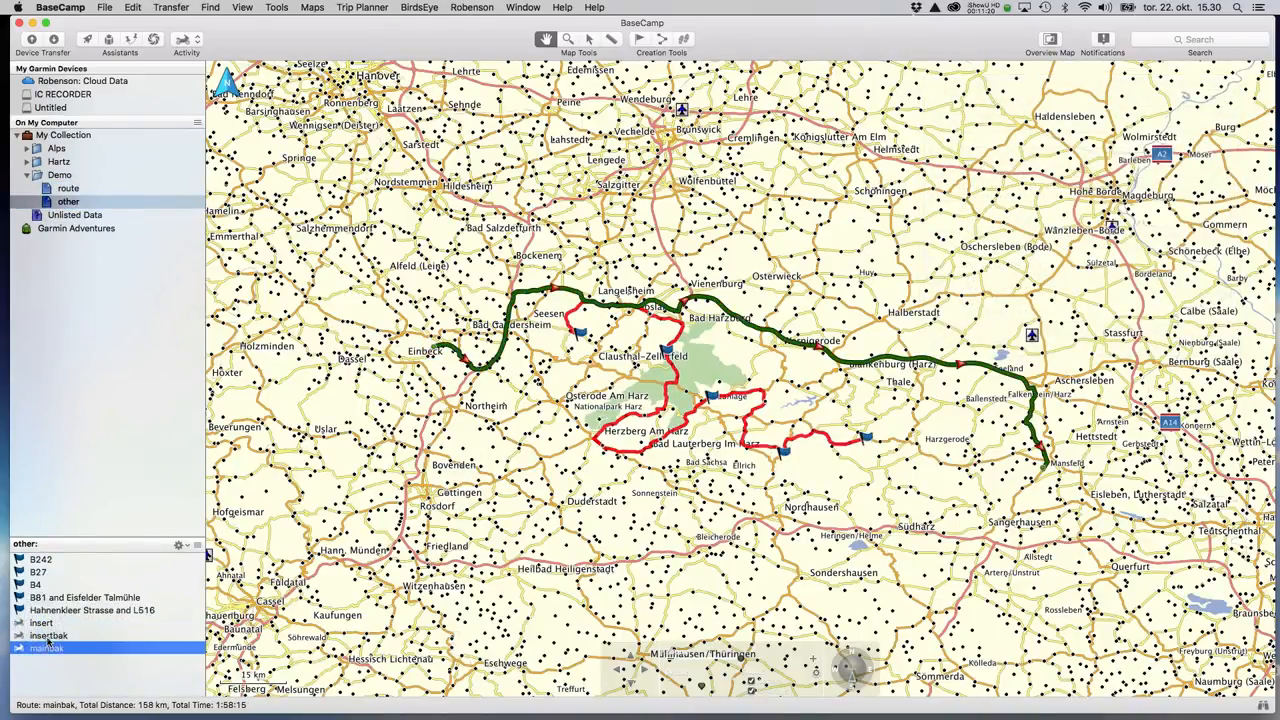
pyautogui.click(41, 624)
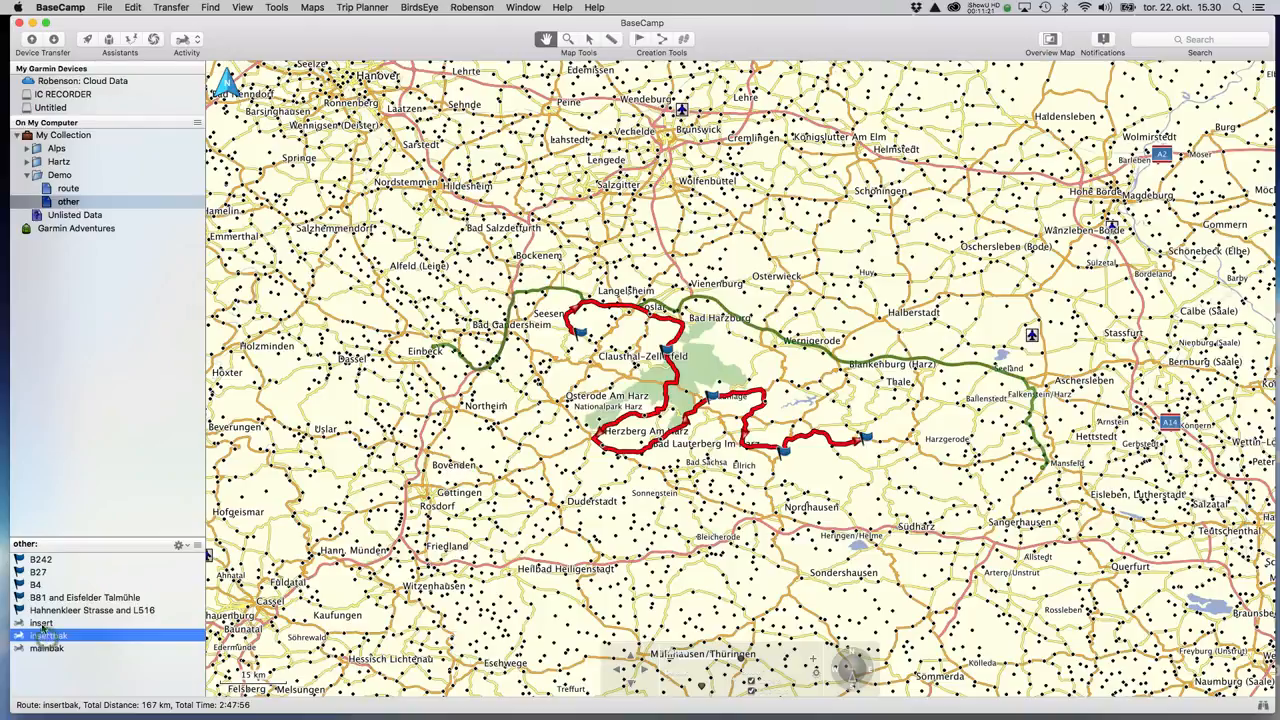
pyautogui.click(67, 188)
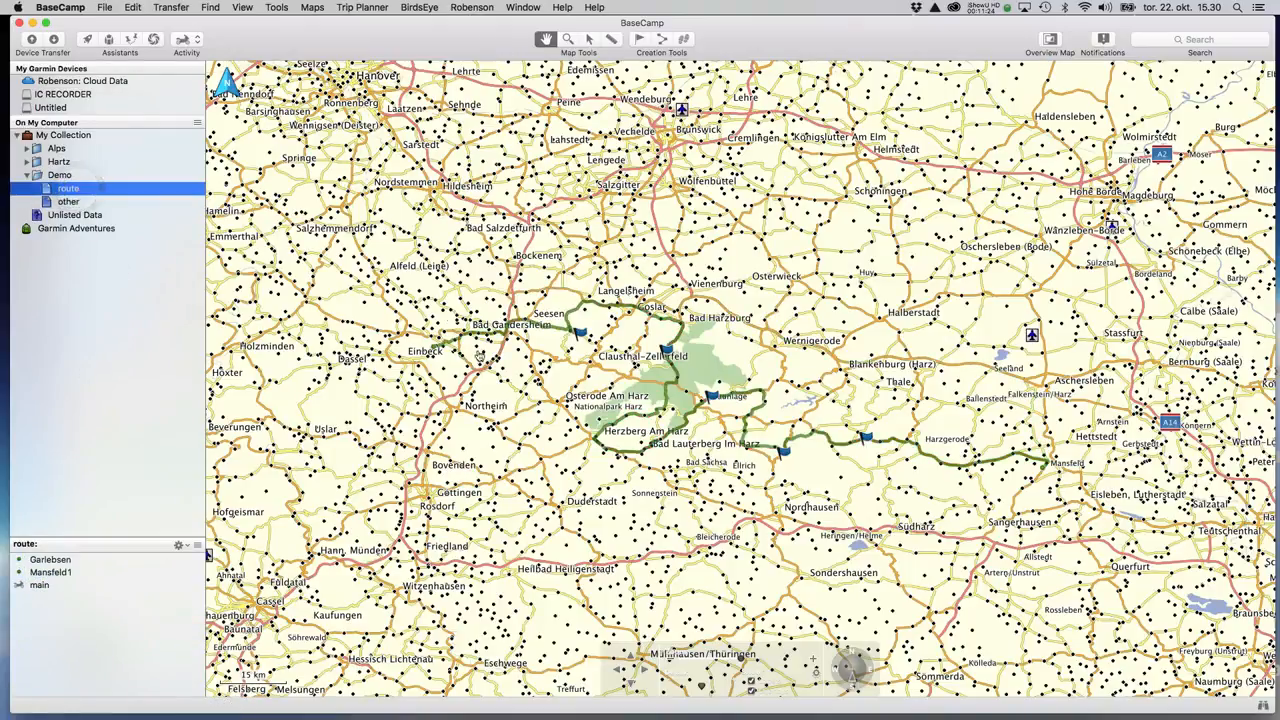
pyautogui.scroll(2, 551, 341)
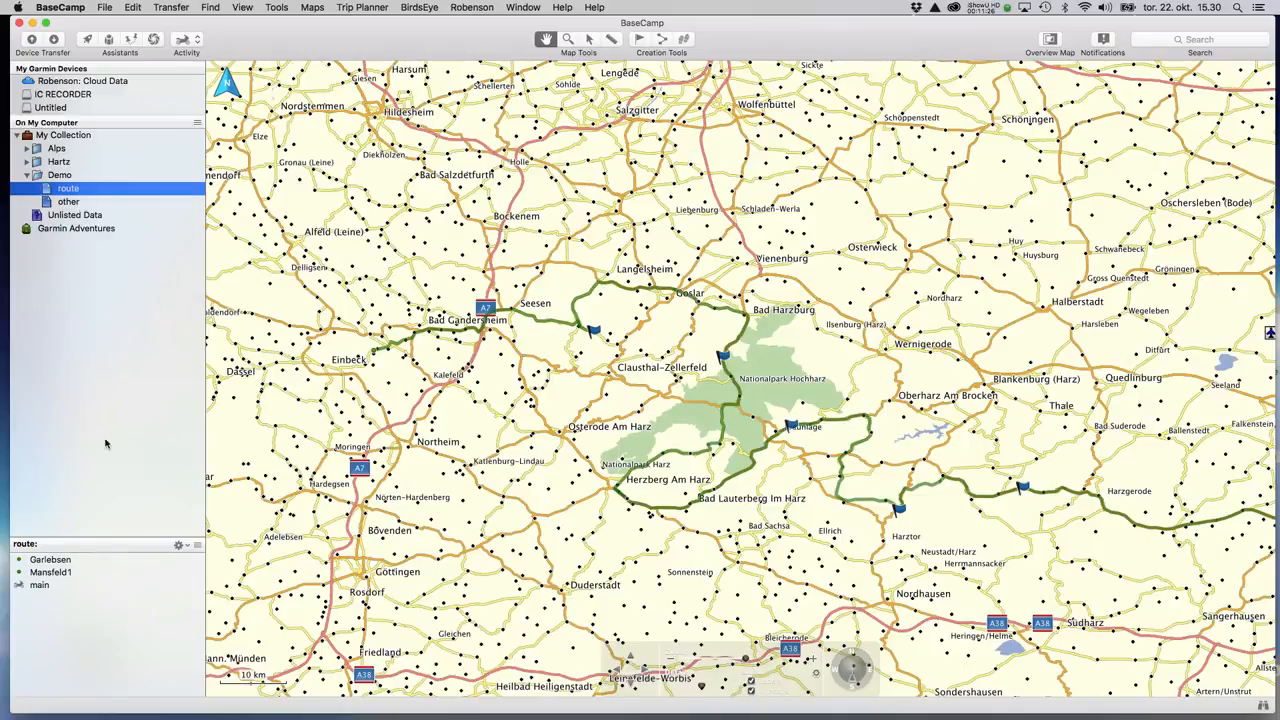
pyautogui.click(40, 587)
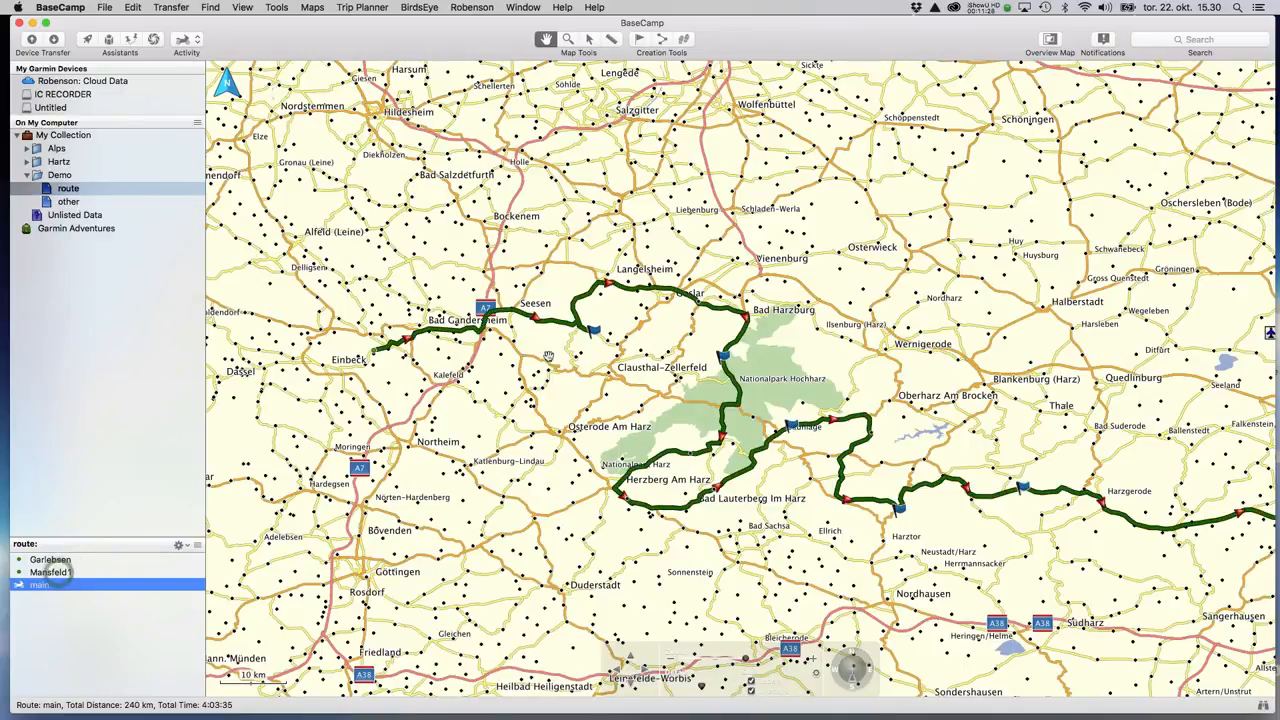
pyautogui.moveTo(618, 370); pyautogui.dragTo(541, 283)
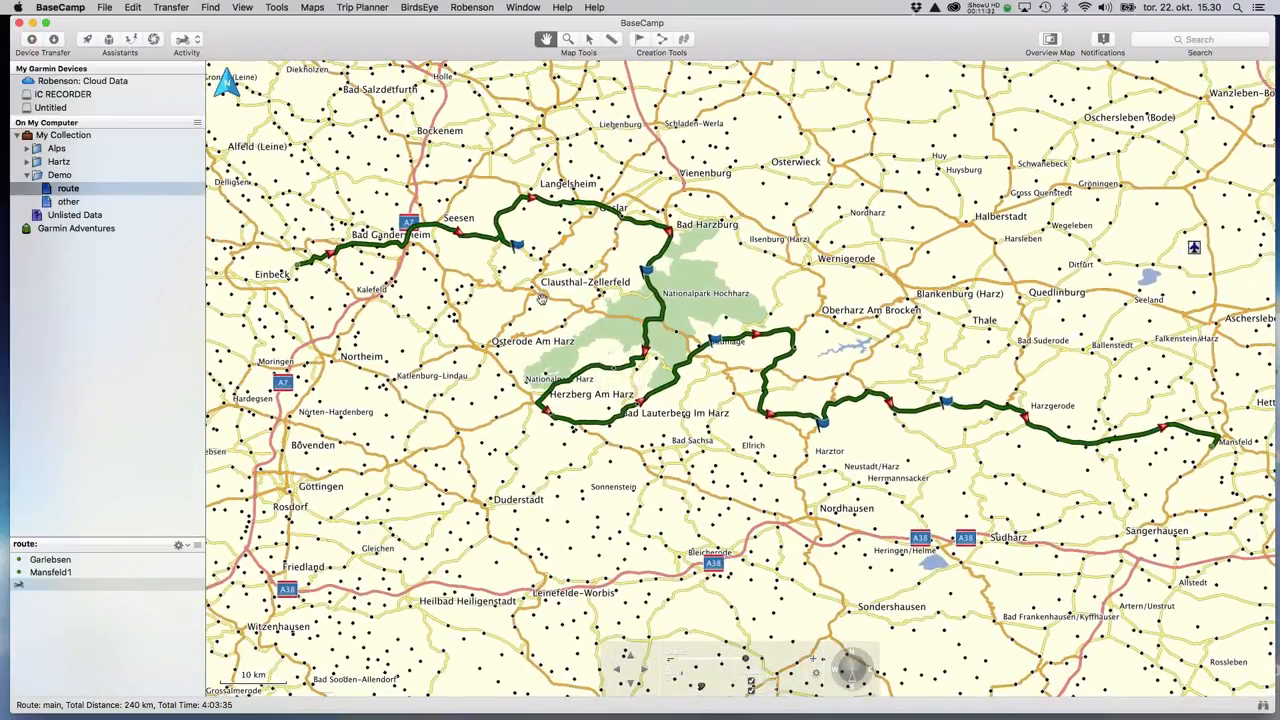
# Copy mainbak from the other list back into the route list.
pyautogui.click(67, 203)
pyautogui.click(45, 649)
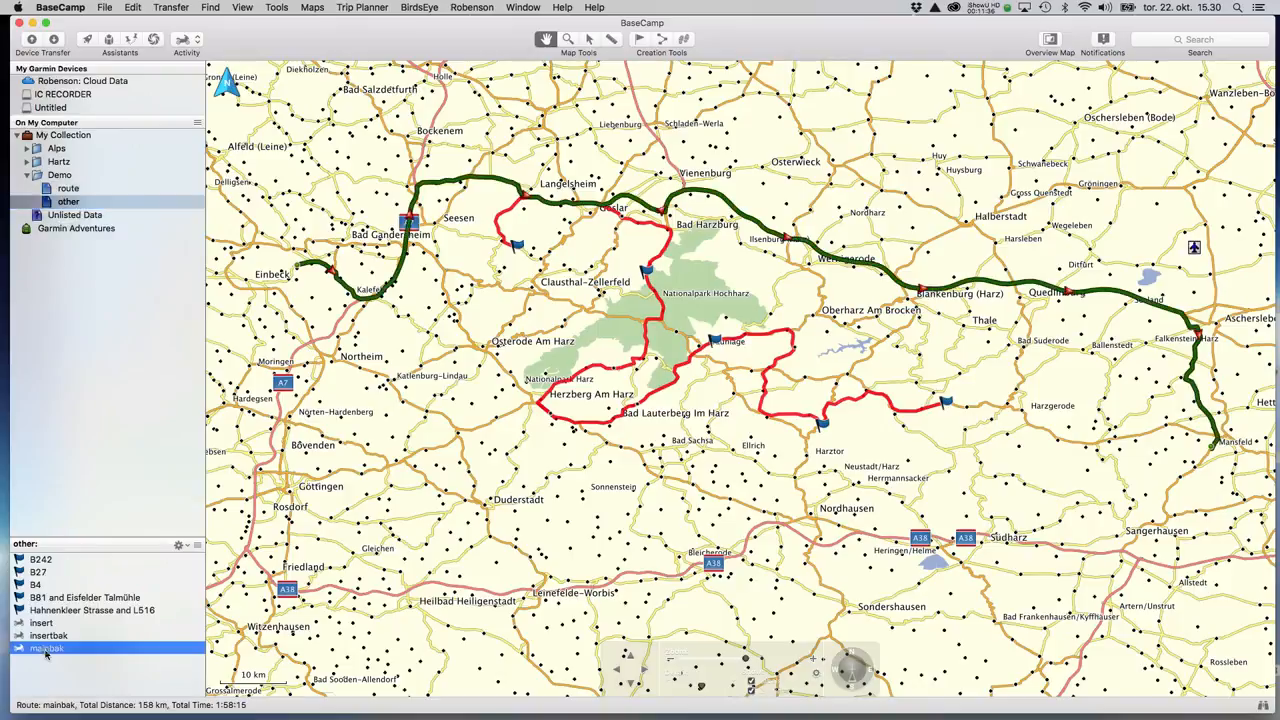
pyautogui.moveTo(45, 649); pyautogui.dragTo(75, 190)
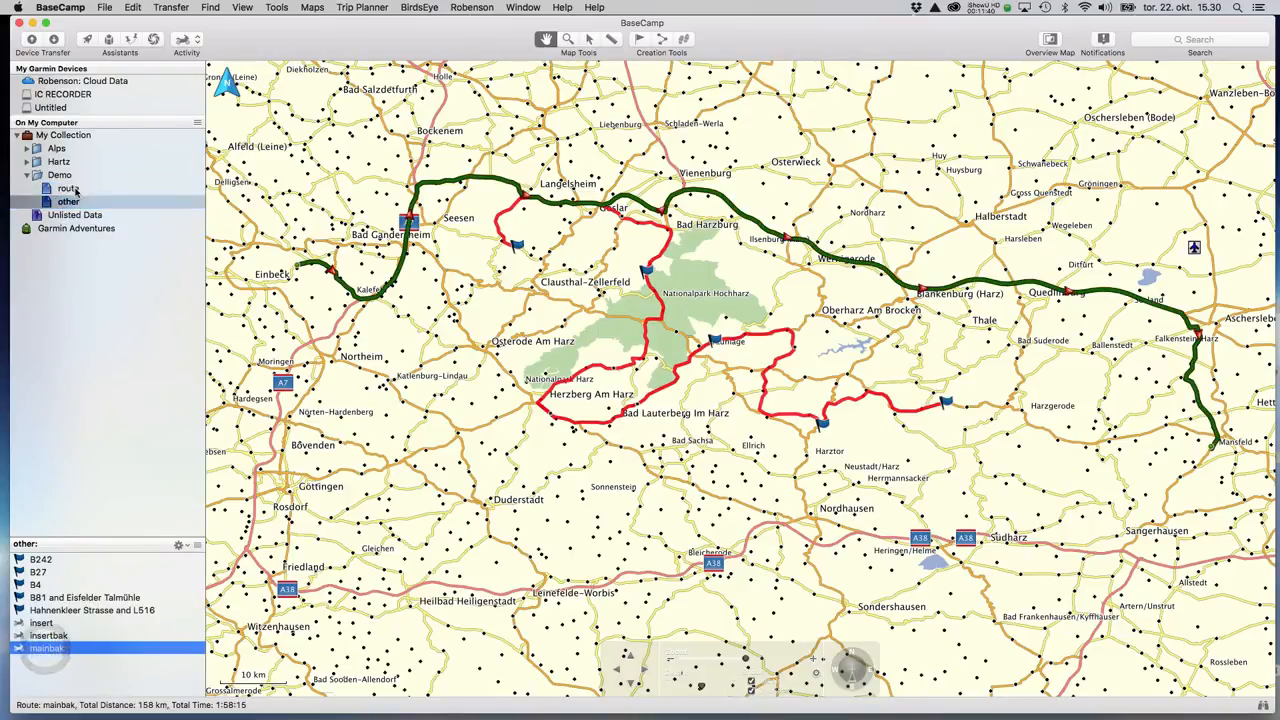
pyautogui.click(75, 190)
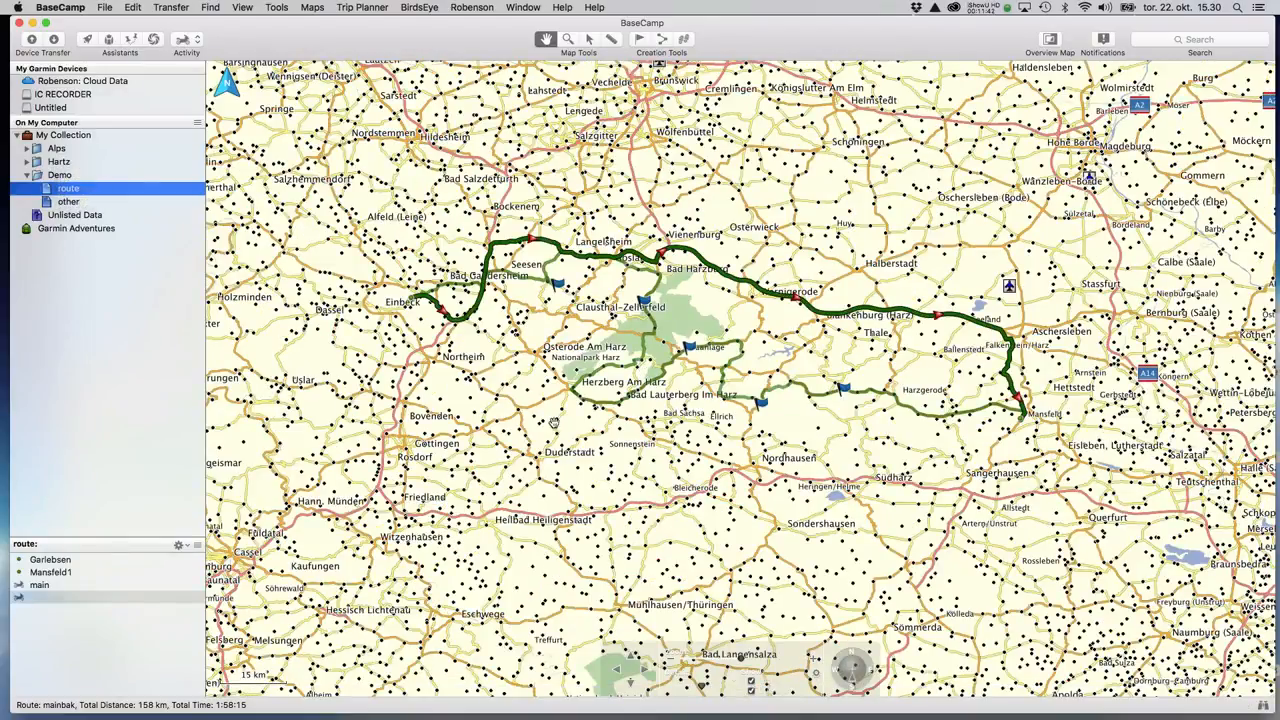
# Change the mainbak route's colour from Dark Green to Cyan.
pyautogui.doubleClick(43, 598)
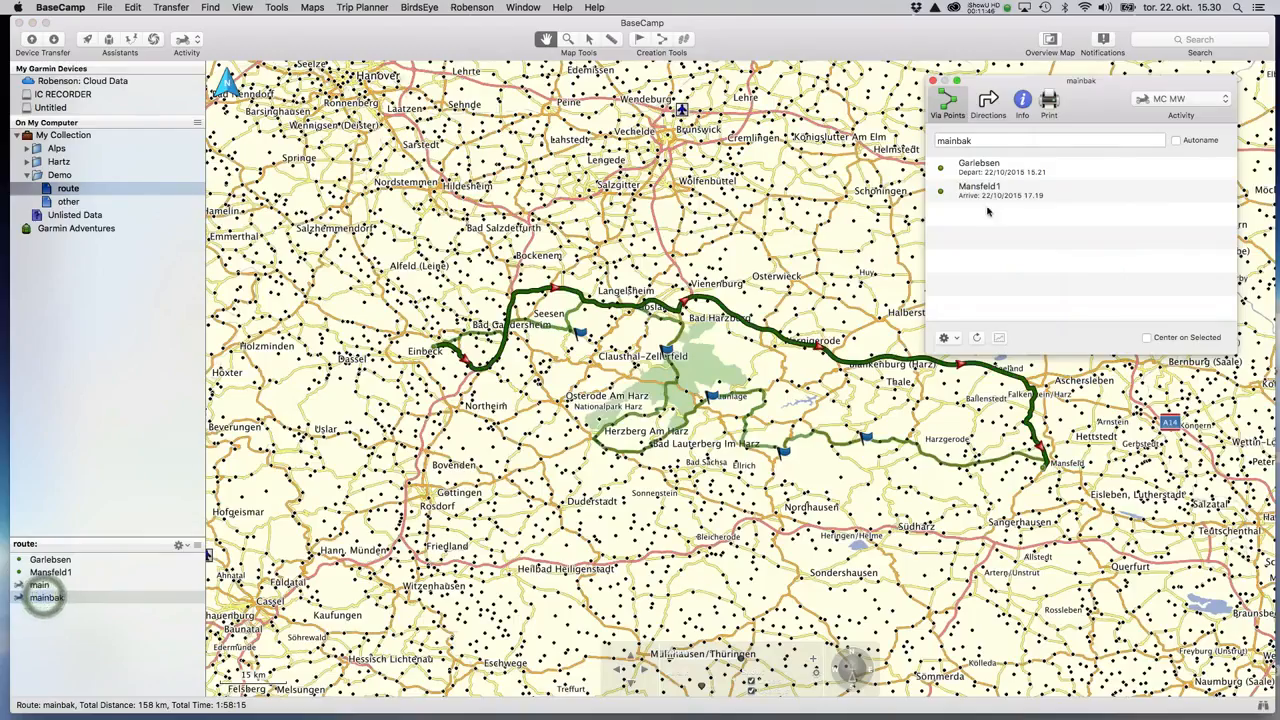
pyautogui.click(1022, 100)
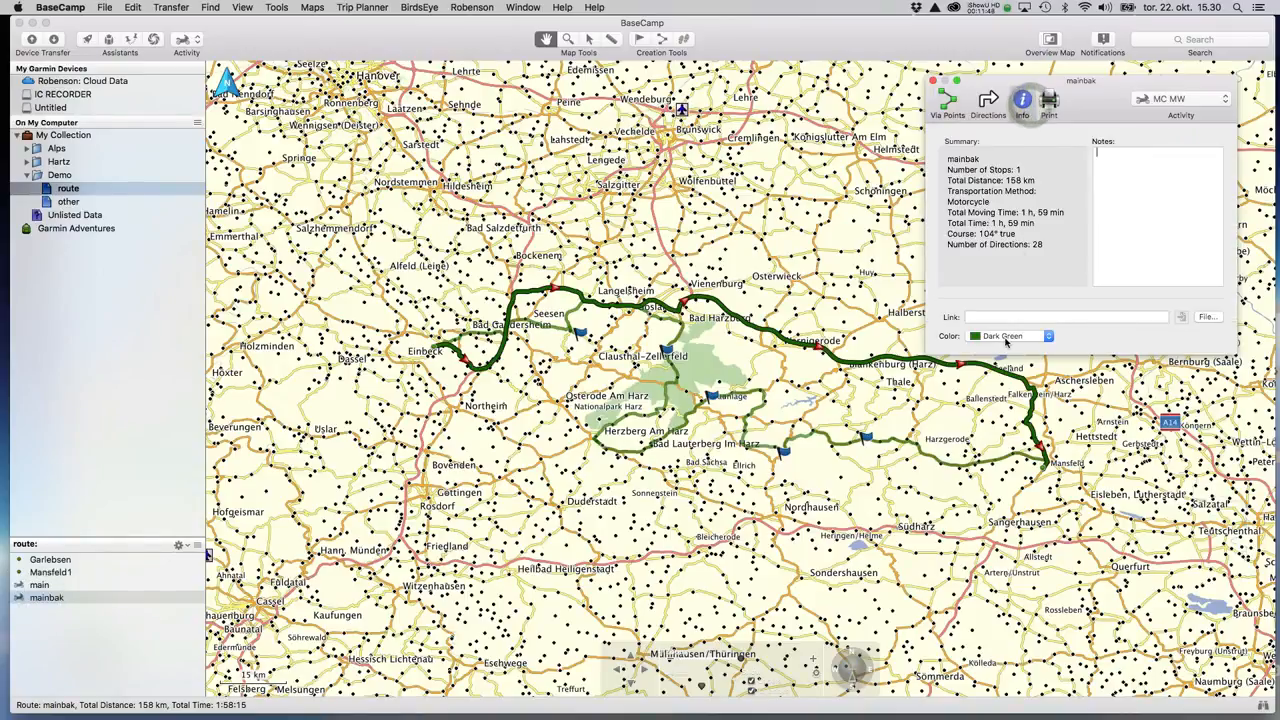
pyautogui.click(1006, 337)
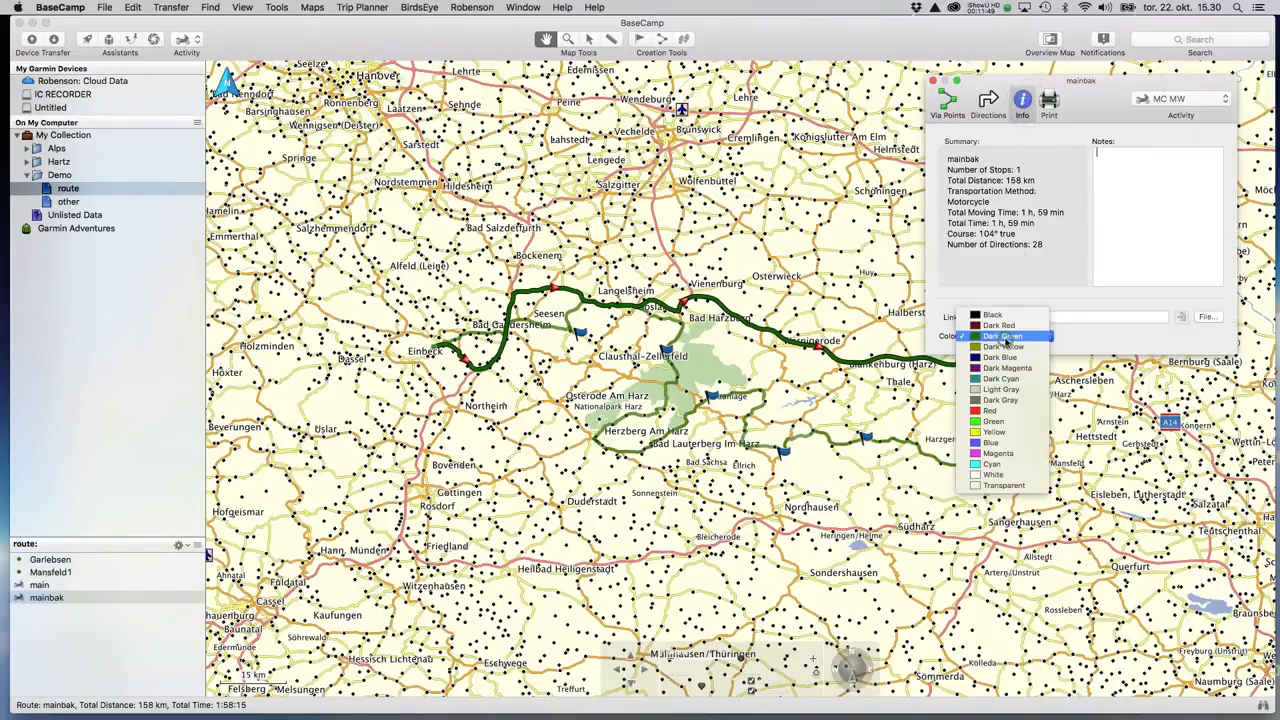
pyautogui.click(1001, 467)
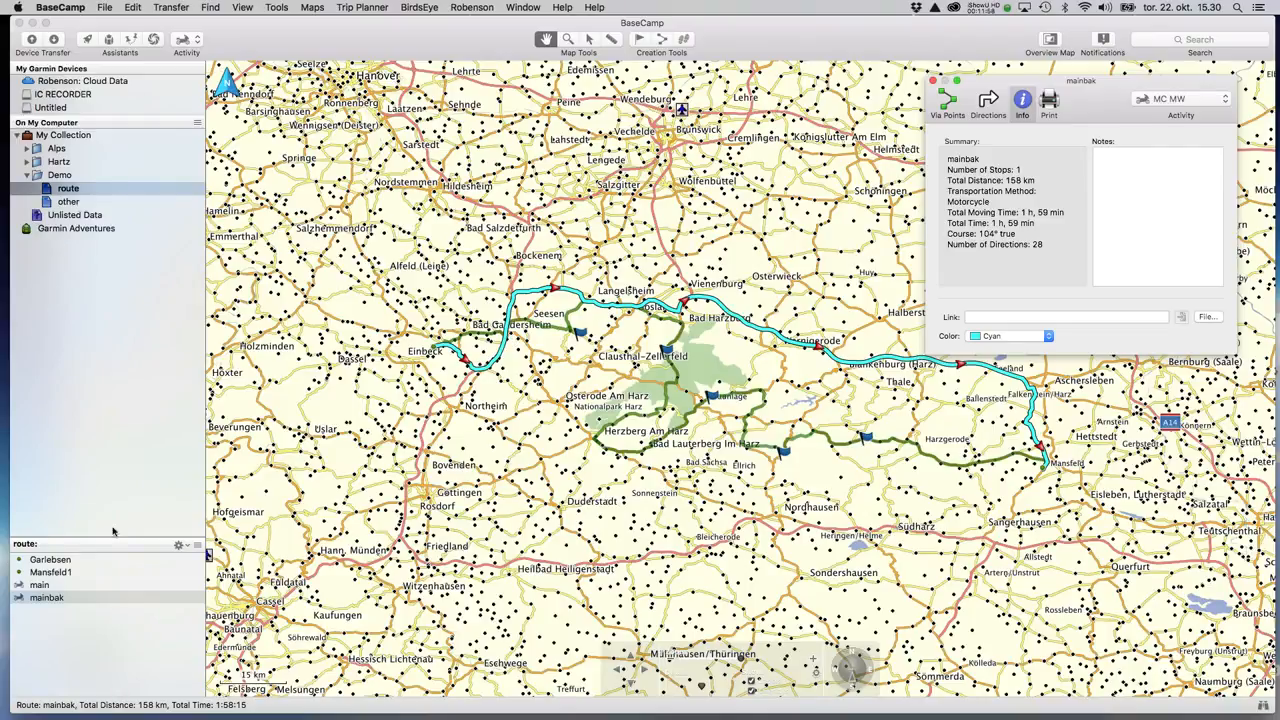
# Compare cyan mainbak with the green main route, also checking mainbak in the other list.
pyautogui.click(40, 592)
pyautogui.click(40, 586)
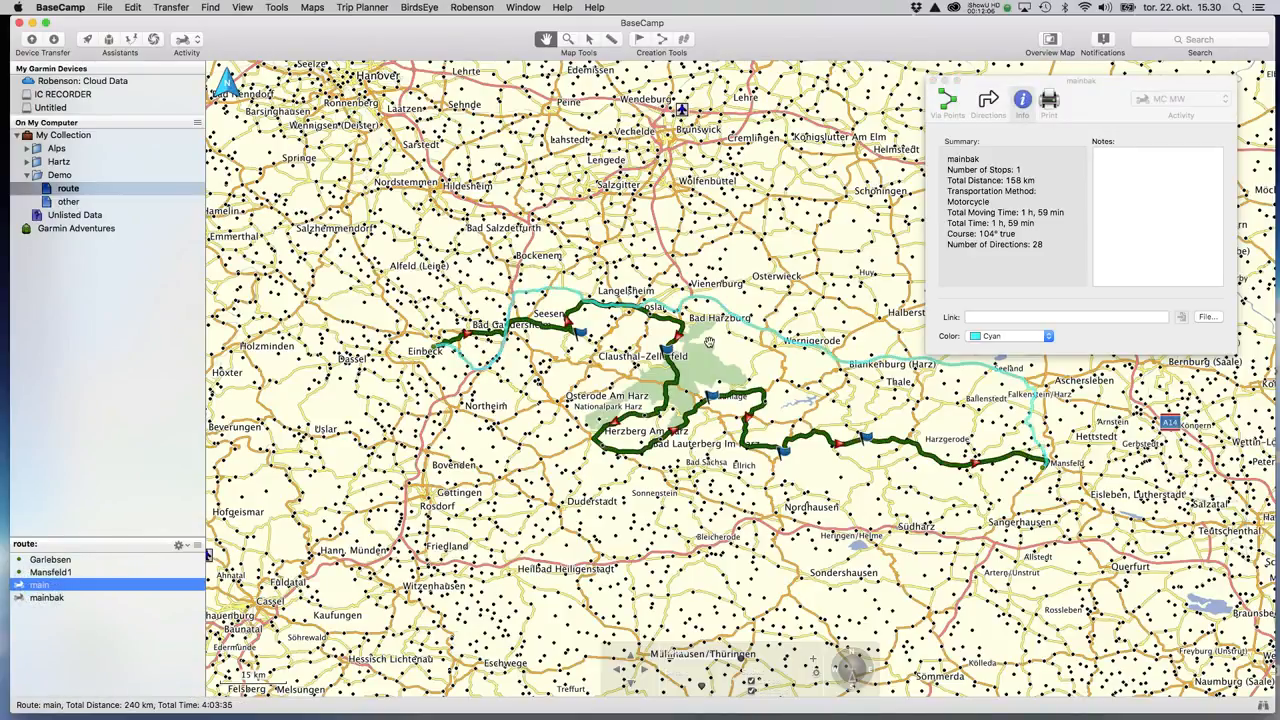
pyautogui.click(48, 598)
pyautogui.click(68, 202)
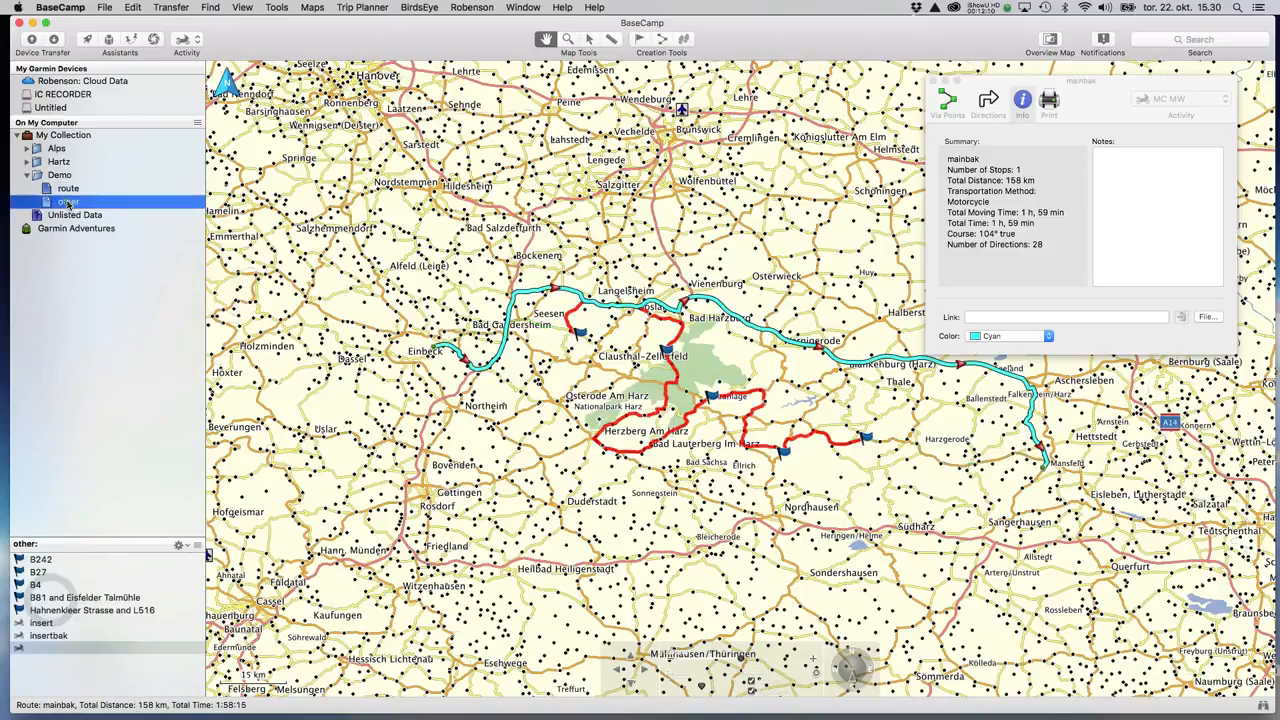
pyautogui.click(56, 650)
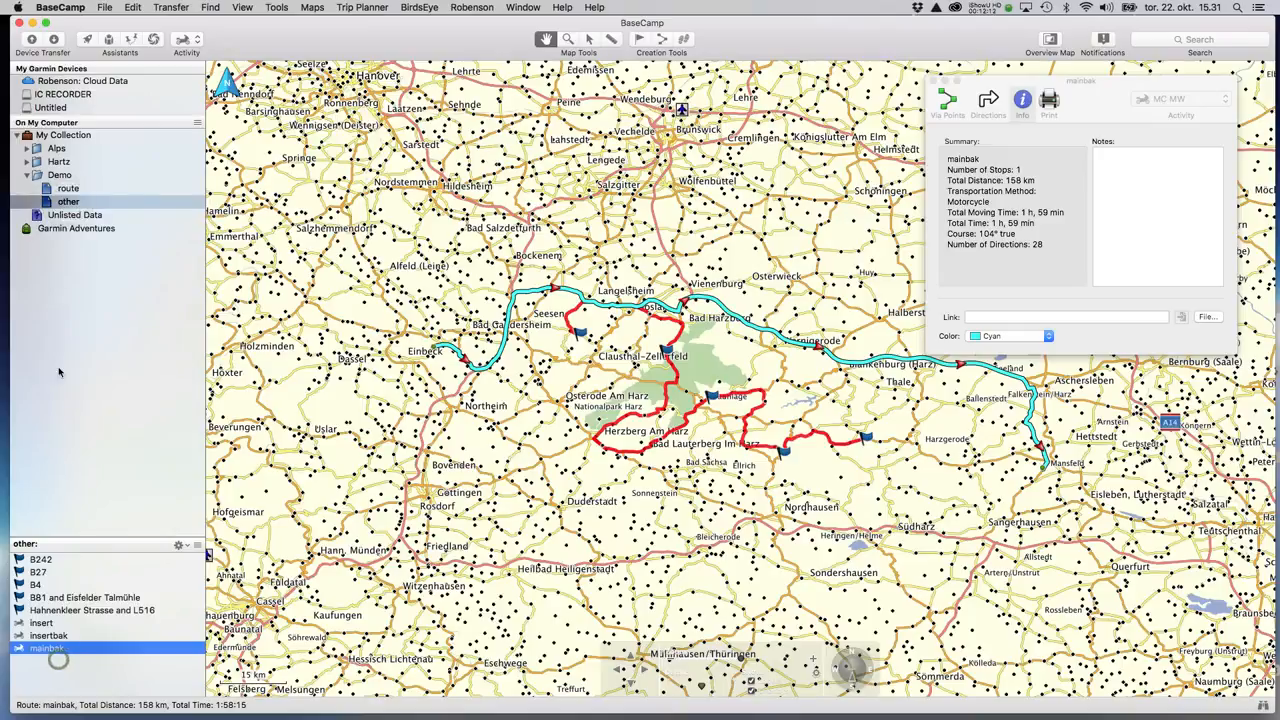
pyautogui.click(68, 188)
pyautogui.click(48, 598)
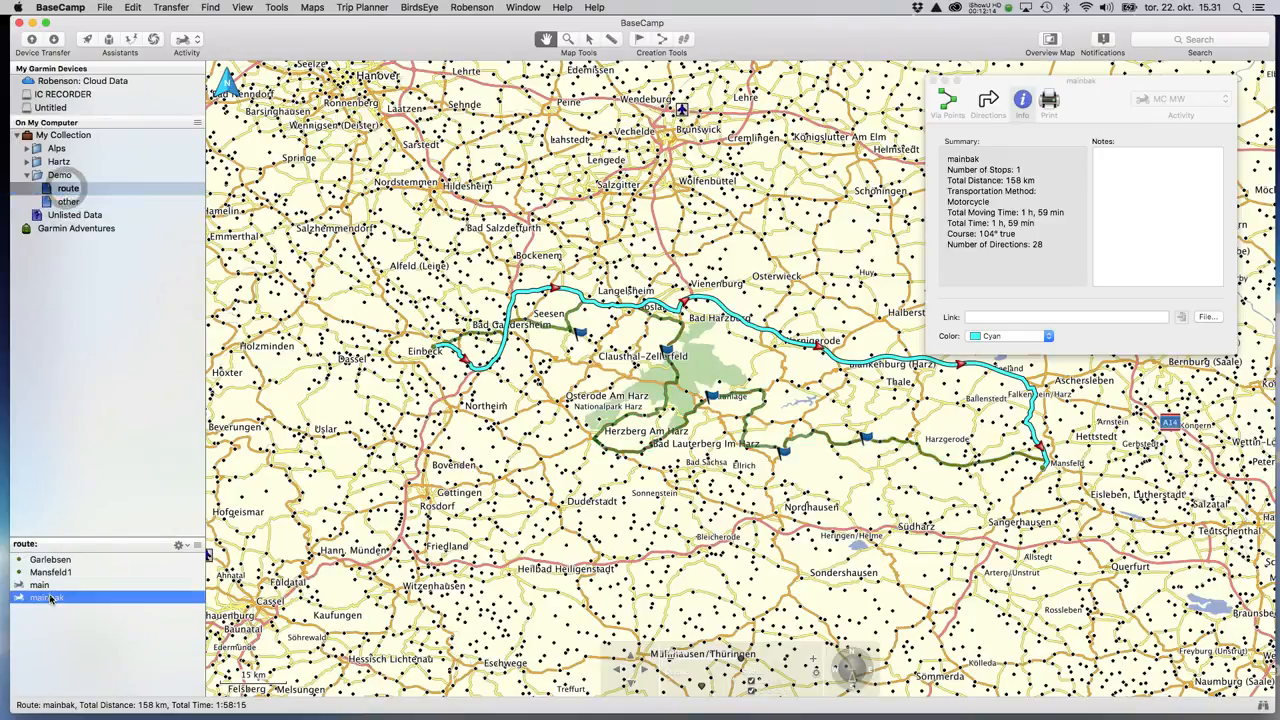
# Delete mainbak from the route list and drag the main route to pass Bad Grund.
pyautogui.press('BackSpace')
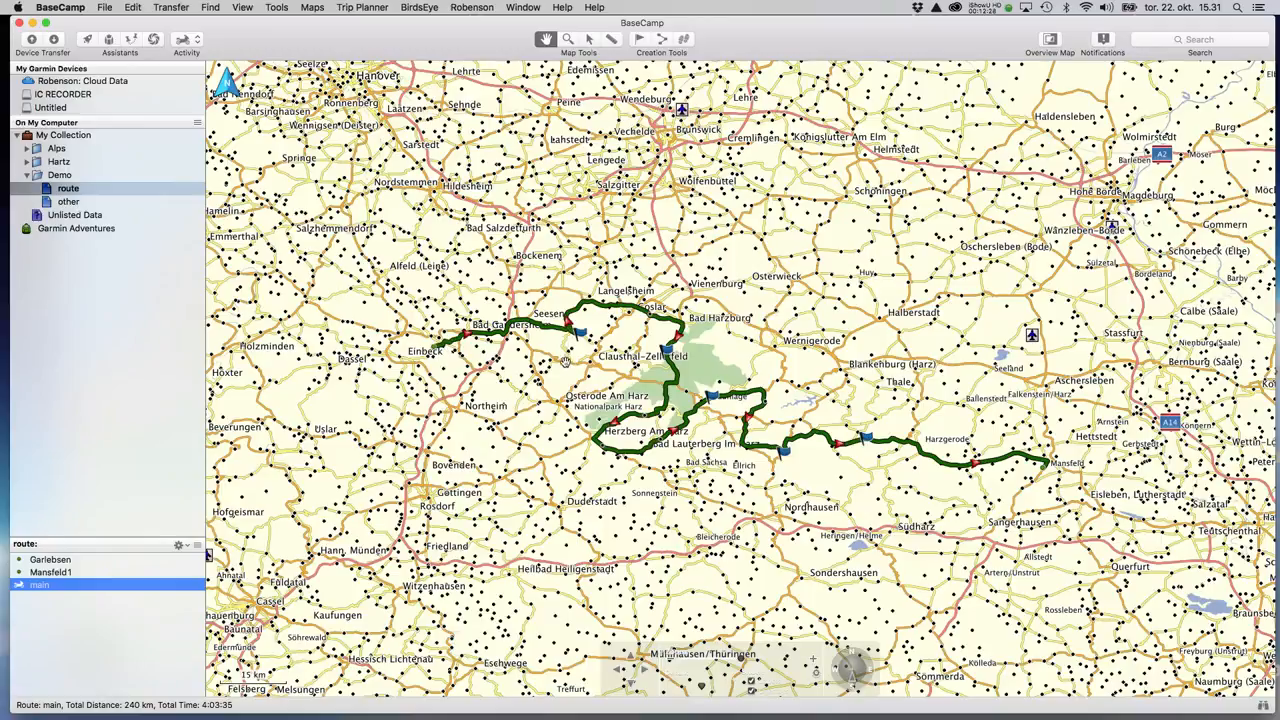
pyautogui.scroll(4, 558, 337)
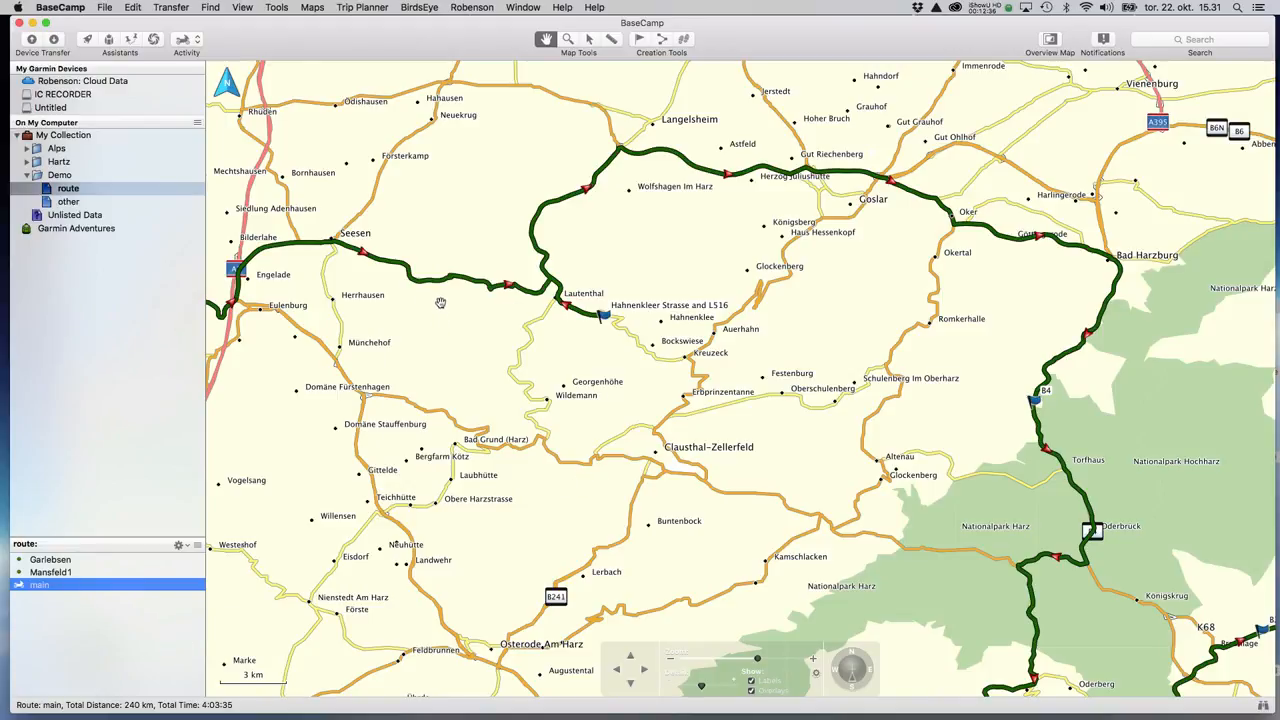
pyautogui.moveTo(442, 287)
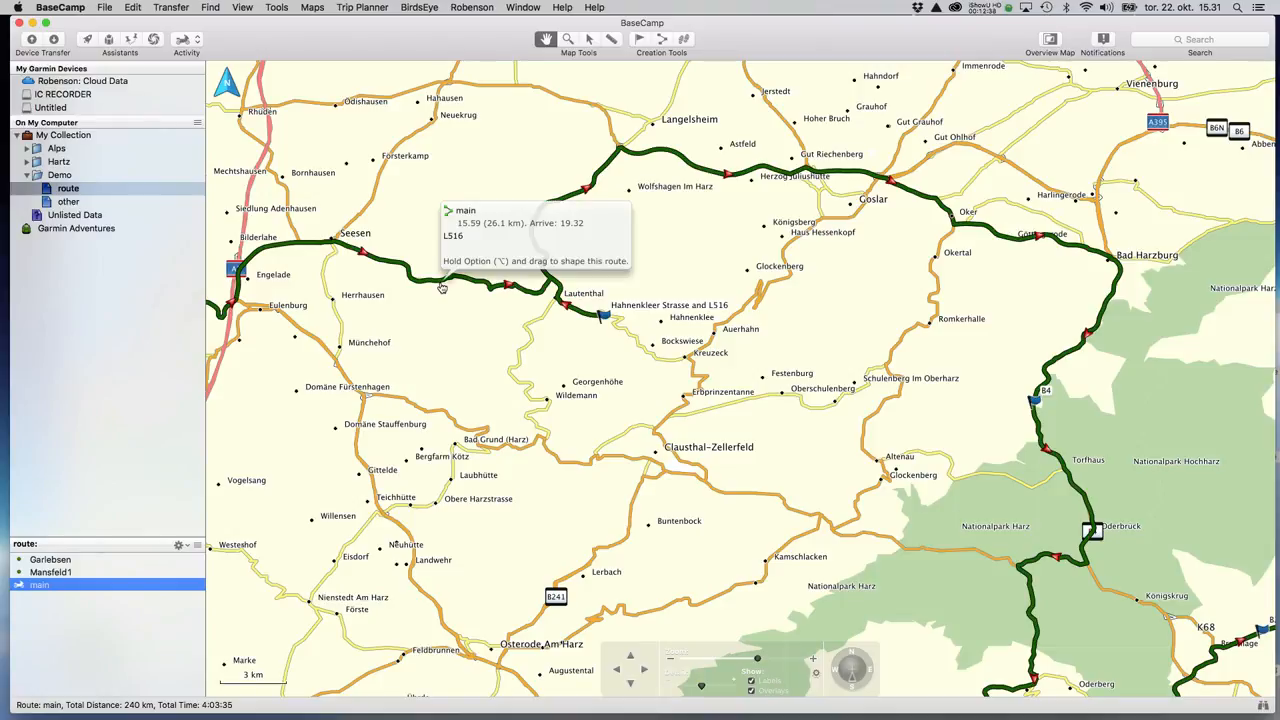
pyautogui.moveTo(442, 287); pyautogui.dragTo(440, 497)
# Pull main toward Clausthal-Zellerfeld, making it 259 km, and pan to review it.
pyautogui.scroll(-1, 565, 483)
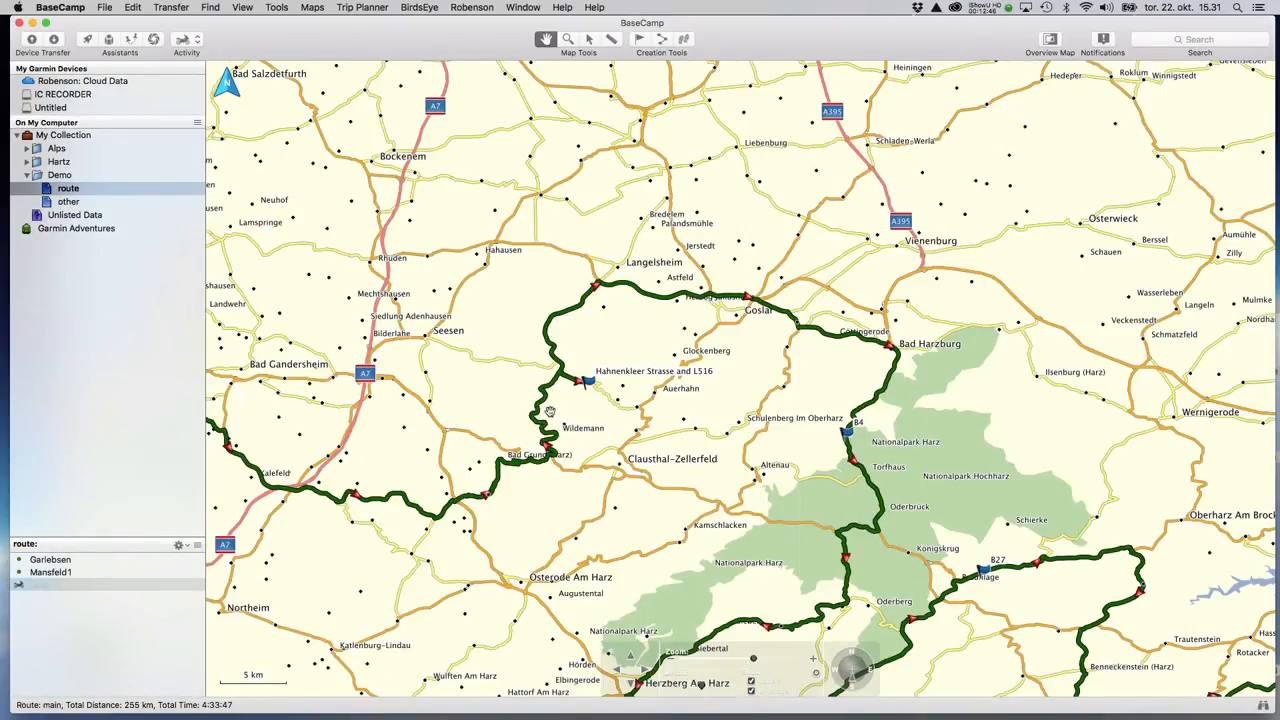
pyautogui.moveTo(538, 415); pyautogui.dragTo(598, 469)
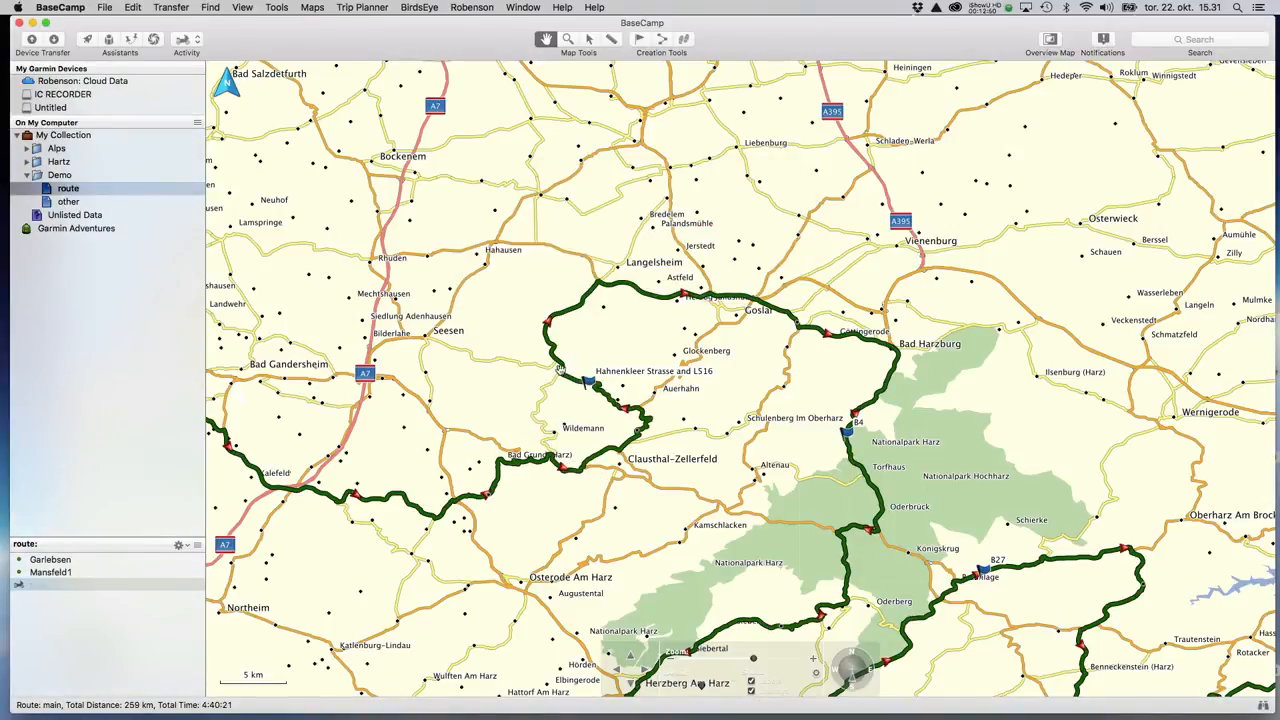
pyautogui.moveTo(407, 404); pyautogui.dragTo(615, 330)
pyautogui.moveTo(664, 471); pyautogui.dragTo(482, 450)
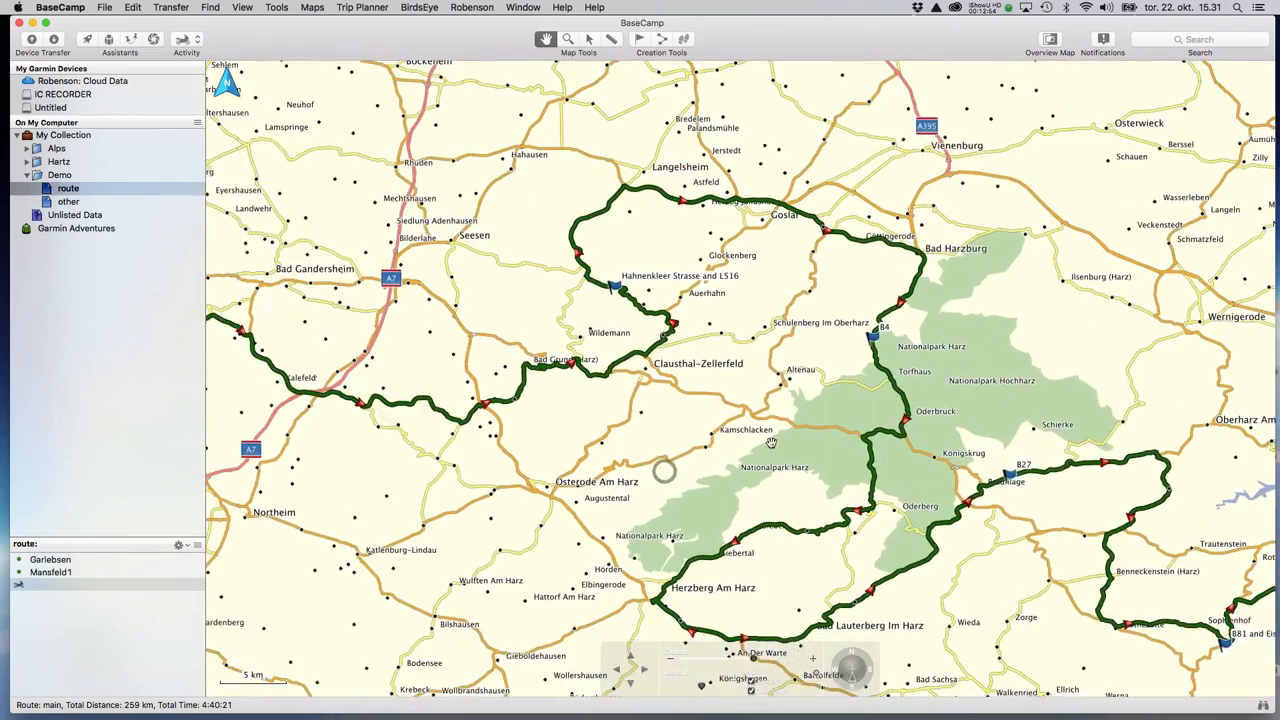
pyautogui.scroll(-5, 771, 441)
pyautogui.scroll(-3, 835, 578)
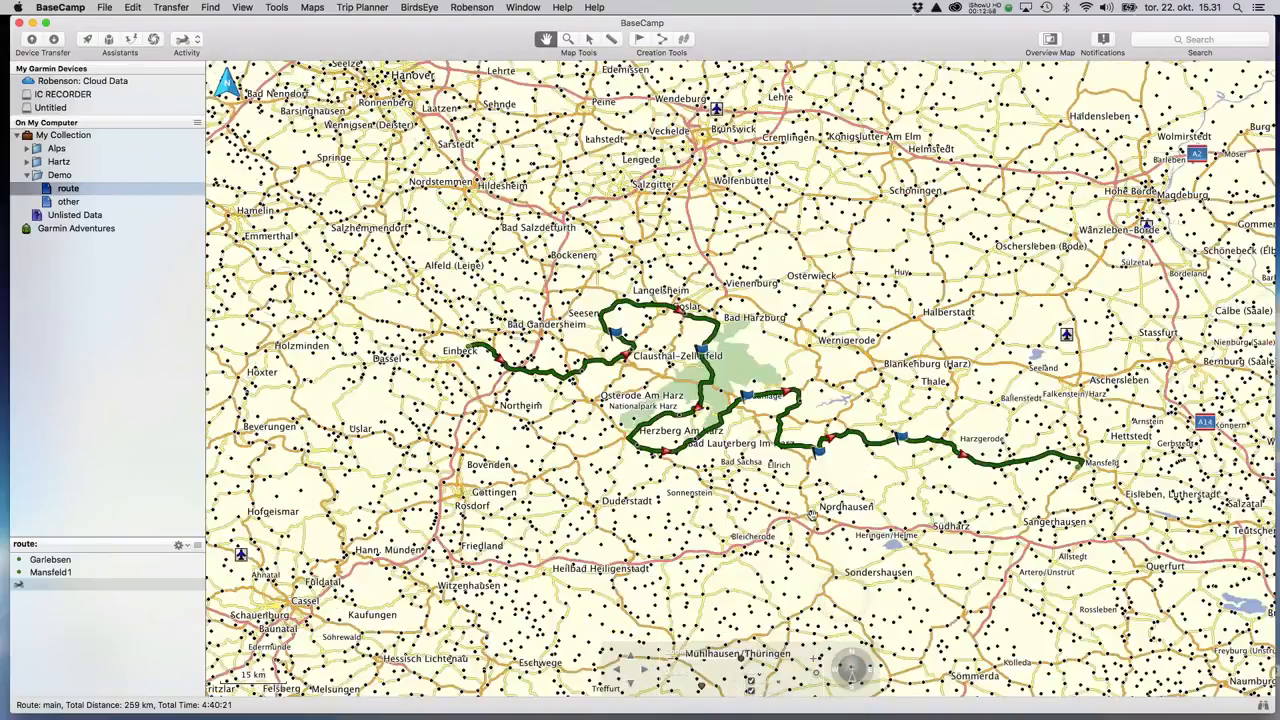
pyautogui.scroll(2, 850, 503)
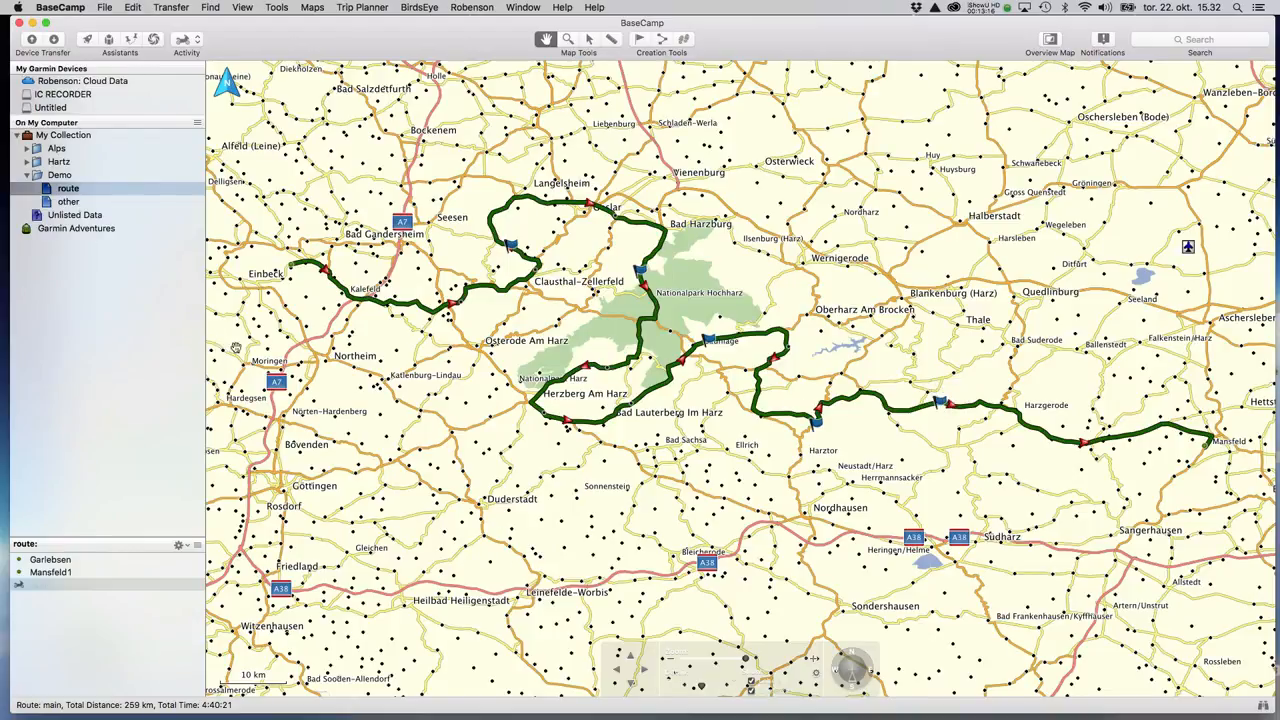
pyautogui.click(60, 7)
pyautogui.click(70, 22)
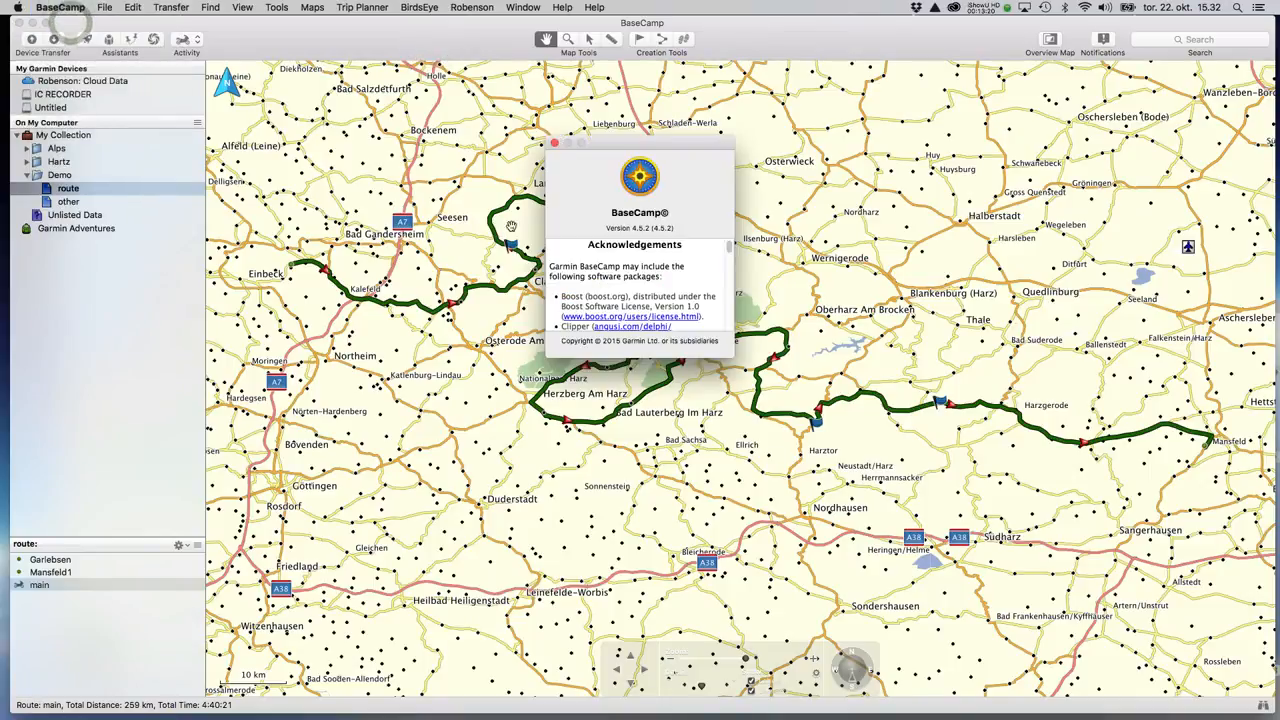
pyautogui.click(555, 146)
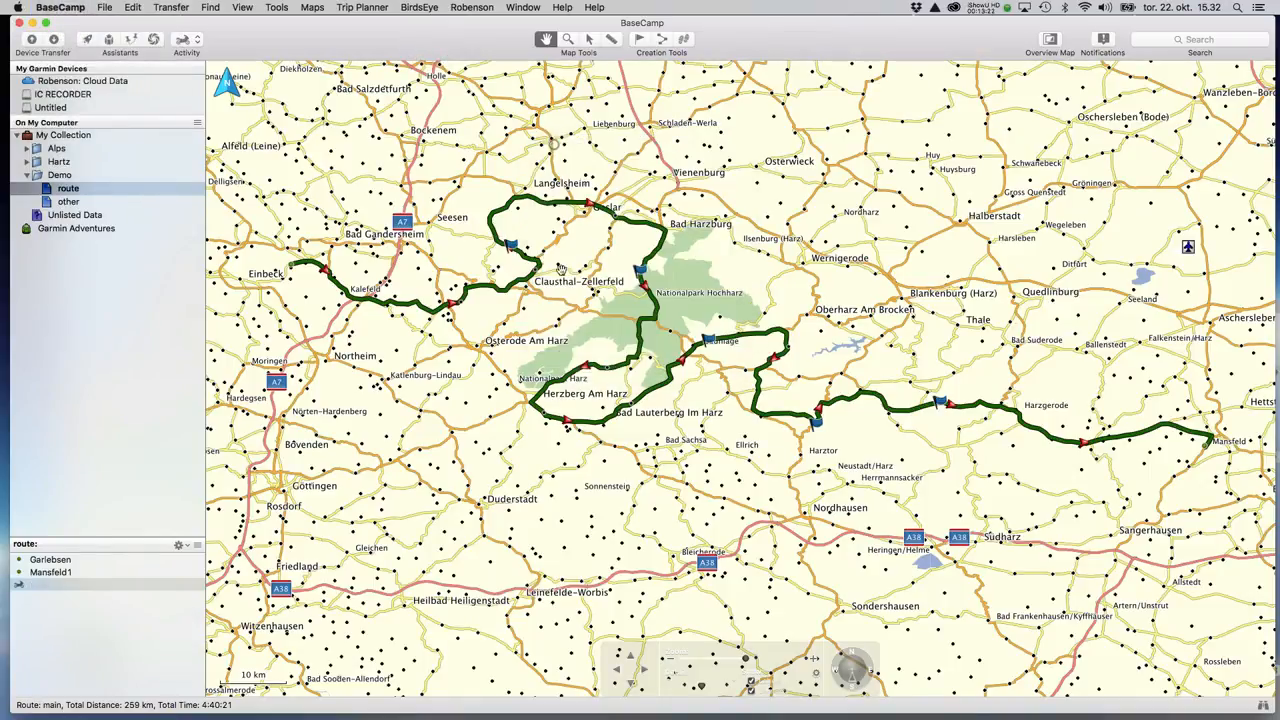